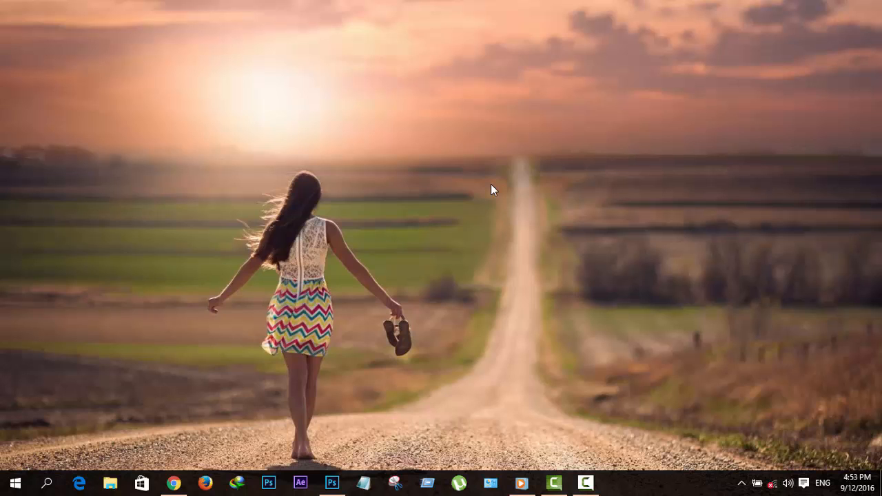
{"action": "right_click", "coordinate": [500, 152]}
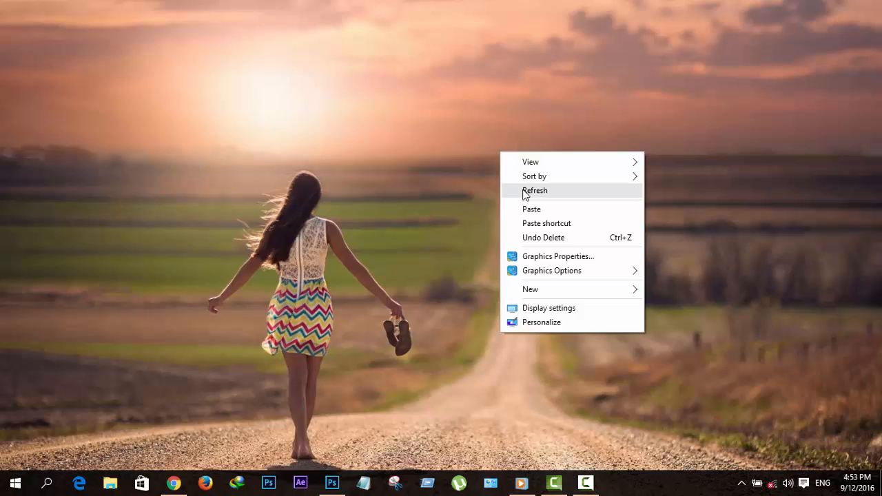
{"action": "left_click", "coordinate": [523, 188]}
{"action": "left_click", "coordinate": [529, 182]}
{"action": "right_click", "coordinate": [489, 141]}
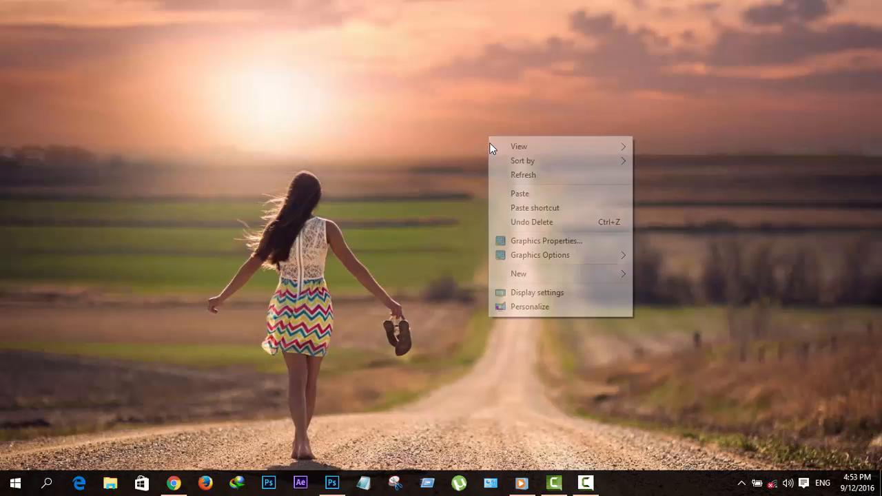
{"action": "left_click", "coordinate": [503, 177]}
{"action": "right_click", "coordinate": [454, 109]}
{"action": "left_click", "coordinate": [468, 146]}
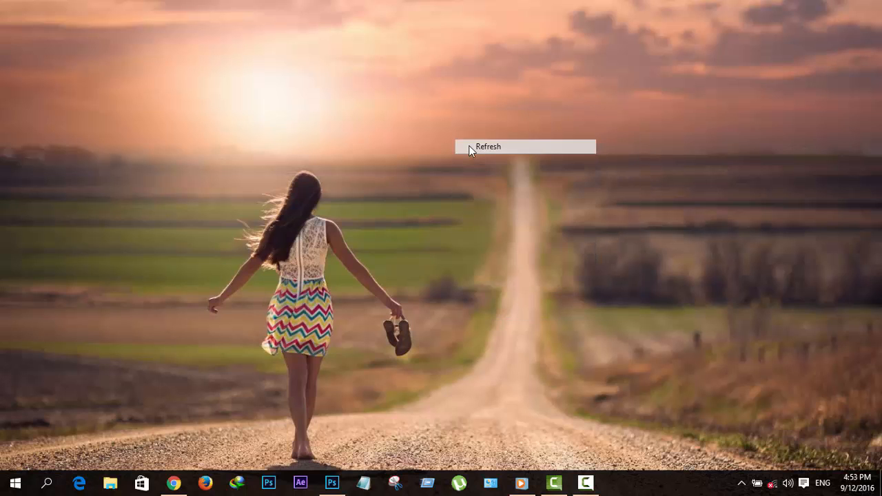
{"action": "right_click", "coordinate": [474, 115]}
{"action": "left_click", "coordinate": [491, 154]}
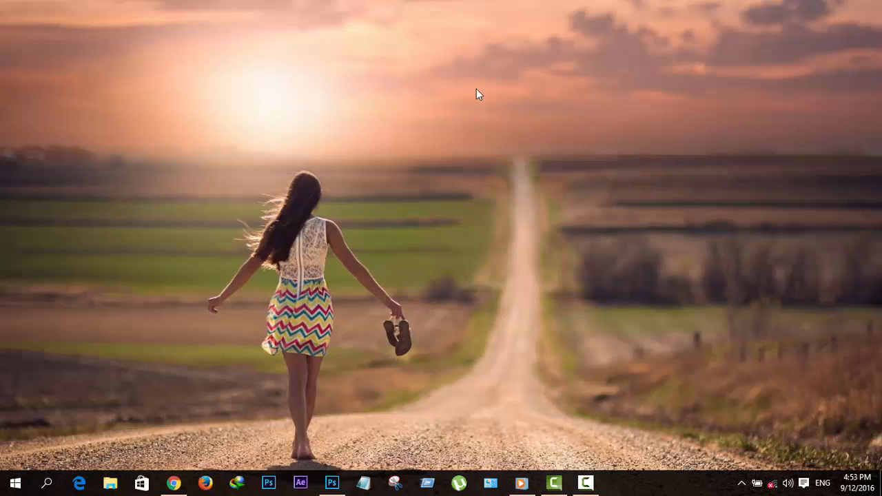
{"action": "right_click", "coordinate": [476, 84]}
{"action": "left_click", "coordinate": [499, 122]}
{"action": "right_click", "coordinate": [479, 94]}
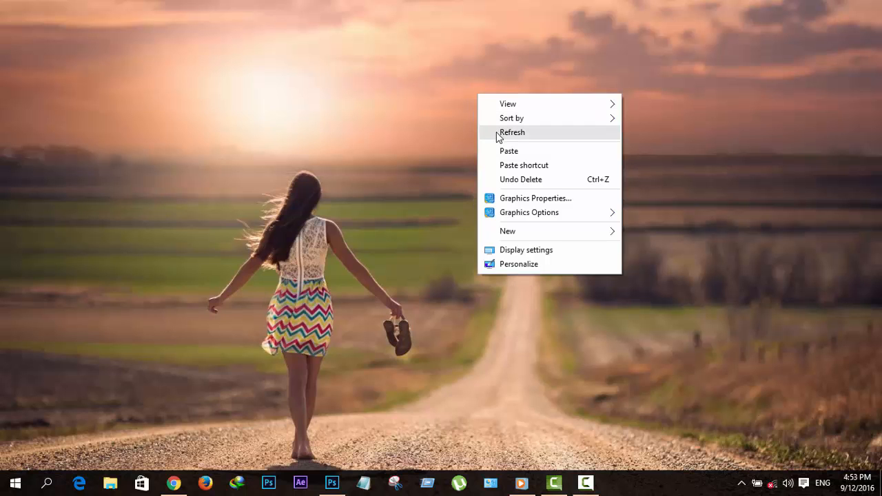
{"action": "left_click", "coordinate": [497, 132]}
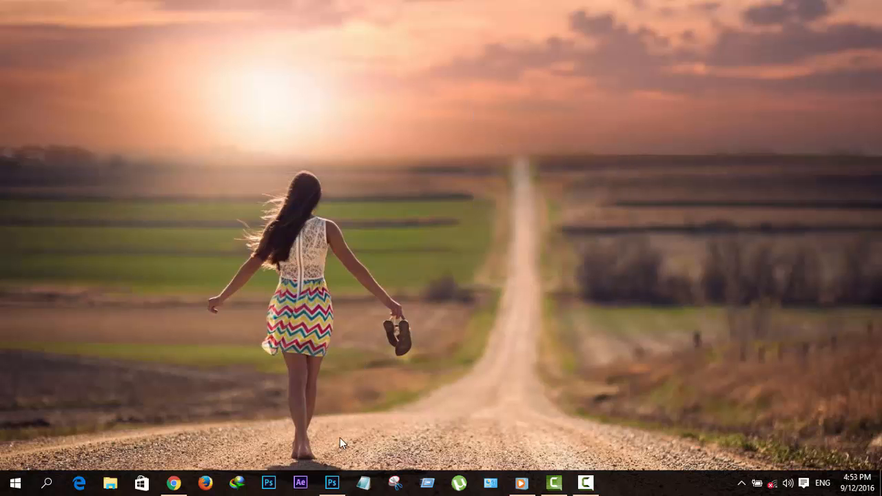
Switch to Photoshop and open the photo IMG_9177 from the Downloads folder as a docked tab beside the road image
{"action": "left_click", "coordinate": [333, 482]}
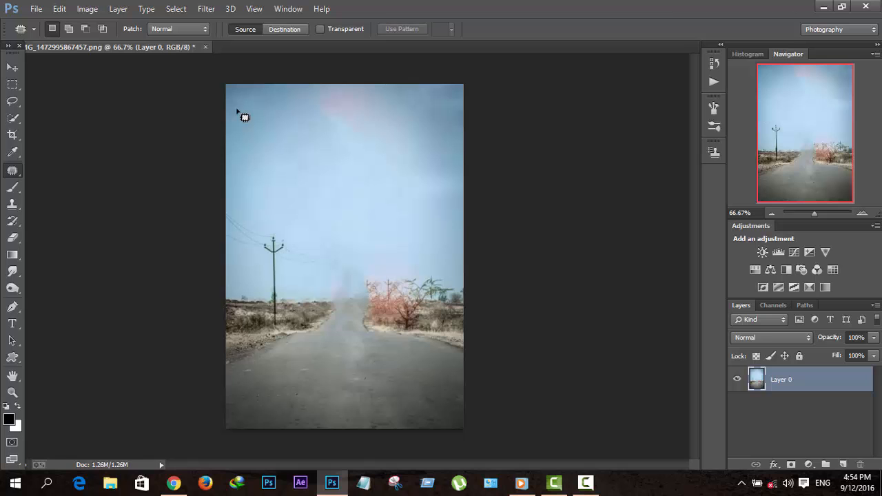
{"action": "left_click", "coordinate": [205, 11]}
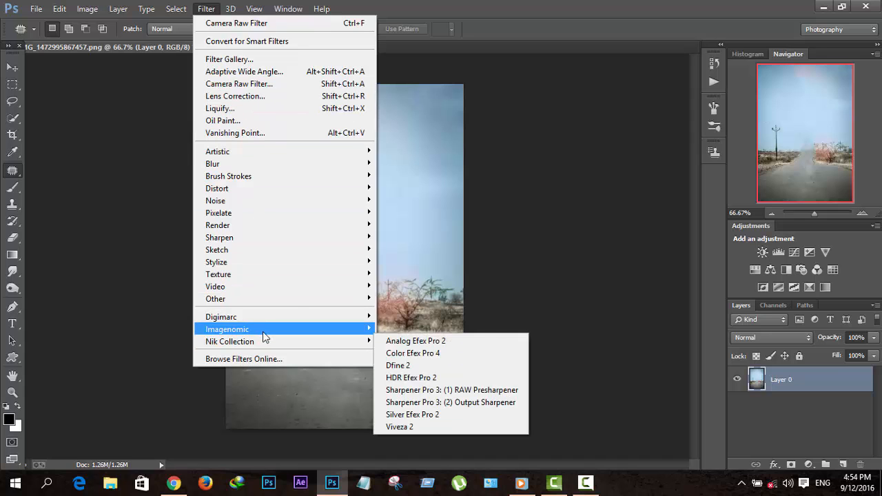
{"action": "mouse_move", "coordinate": [230, 333]}
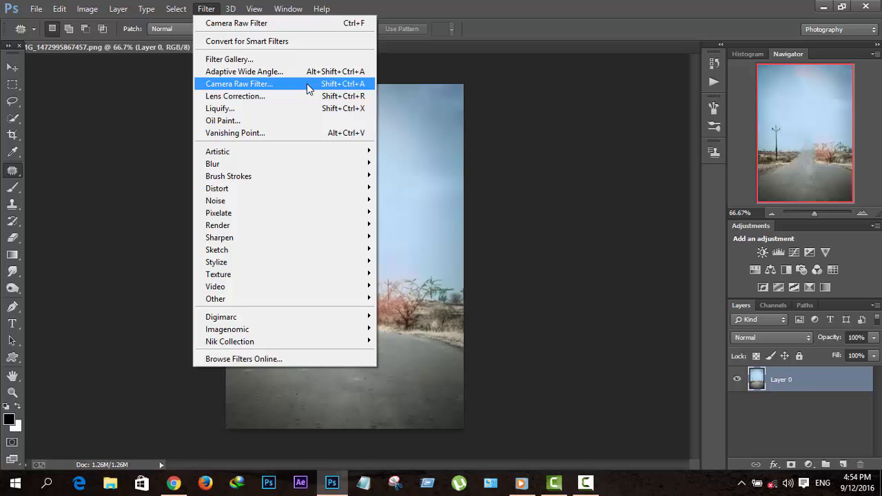
{"action": "mouse_move", "coordinate": [36, 10]}
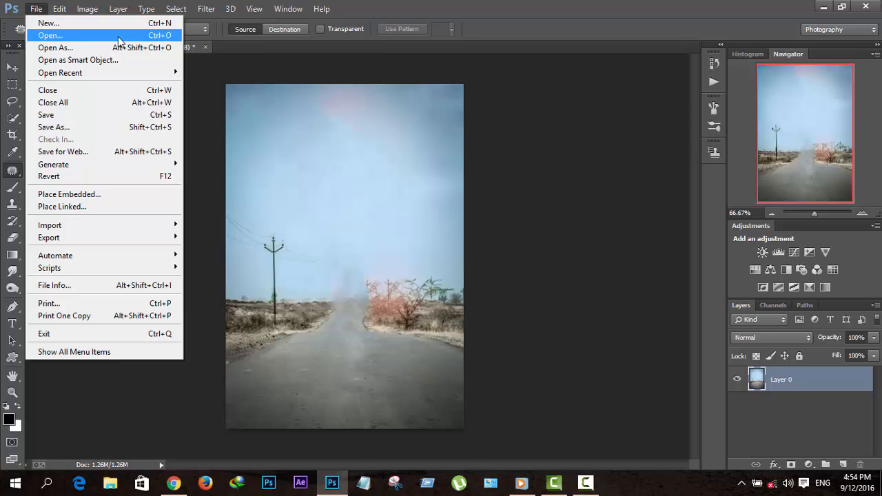
{"action": "left_click", "coordinate": [67, 37]}
{"action": "scroll", "coordinate": [506, 199], "scroll_direction": "down", "scroll_amount": 3}
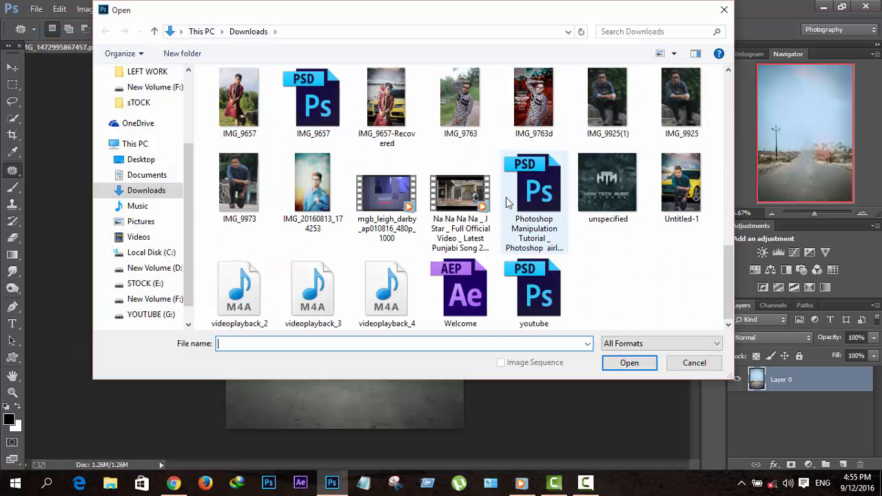
{"action": "scroll", "coordinate": [506, 200], "scroll_direction": "up", "scroll_amount": 2}
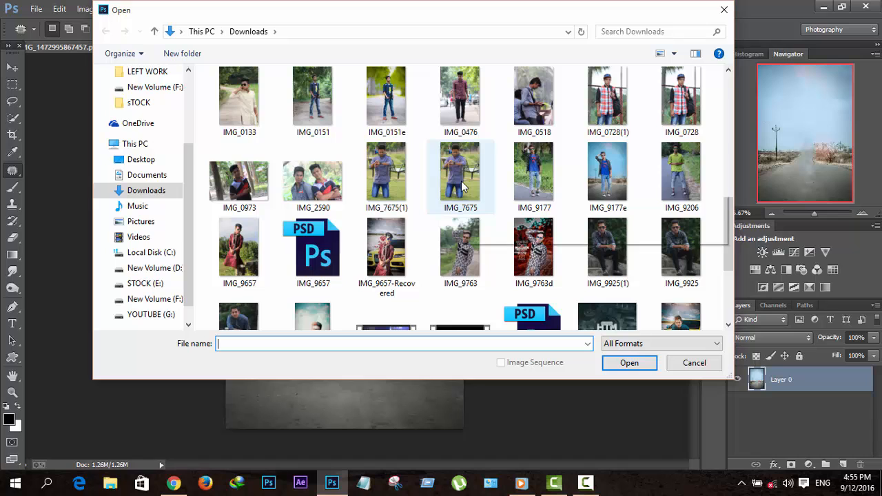
{"action": "left_click", "coordinate": [535, 199]}
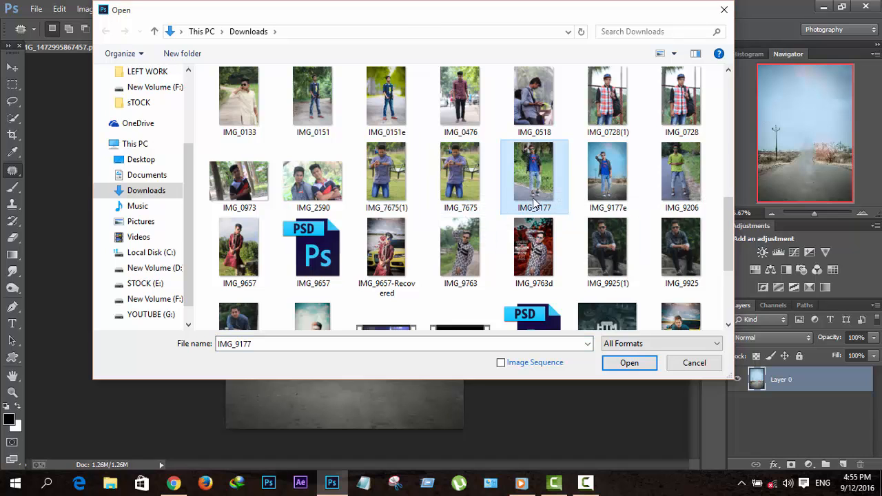
{"action": "left_click", "coordinate": [614, 364]}
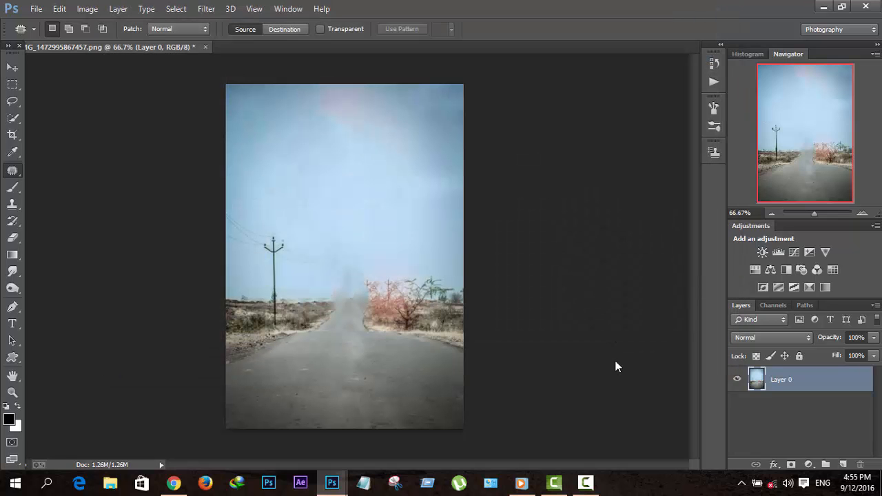
{"action": "left_click_drag", "start_coordinate": [80, 61], "coordinate": [287, 46]}
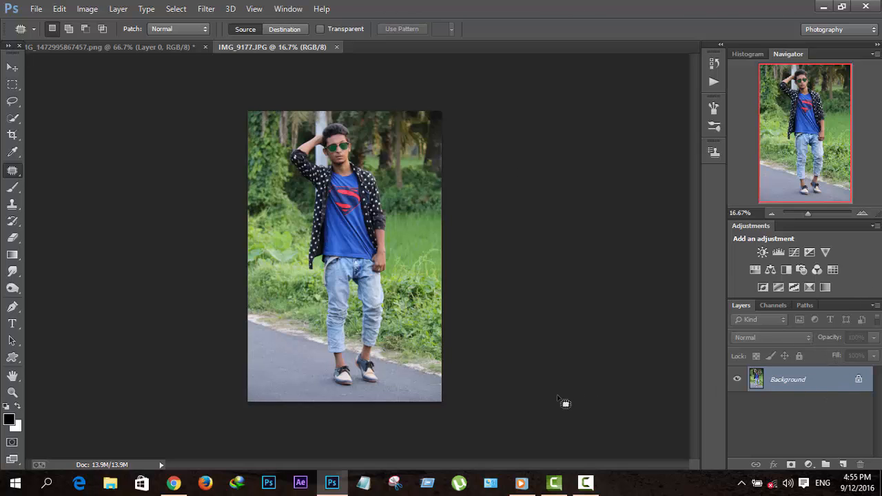
Unlock the Background layer and apply a Shadows/Highlights adjustment with shadows at 35% and highlights at 0%
{"action": "left_click", "coordinate": [859, 382]}
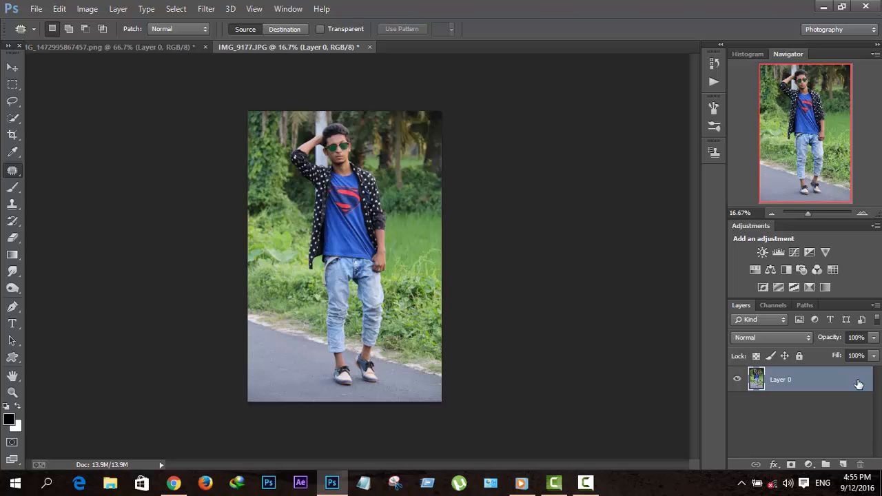
{"action": "key", "text": "ctrl+plus"}
{"action": "key", "text": "ctrl+plus"}
{"action": "scroll", "coordinate": [645, 353], "scroll_direction": "up", "scroll_amount": 2}
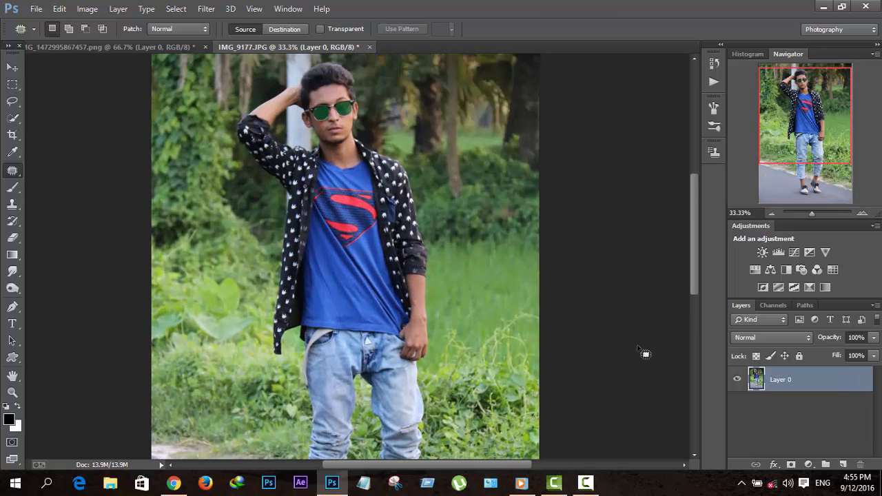
{"action": "scroll", "coordinate": [644, 354], "scroll_direction": "up", "scroll_amount": 1}
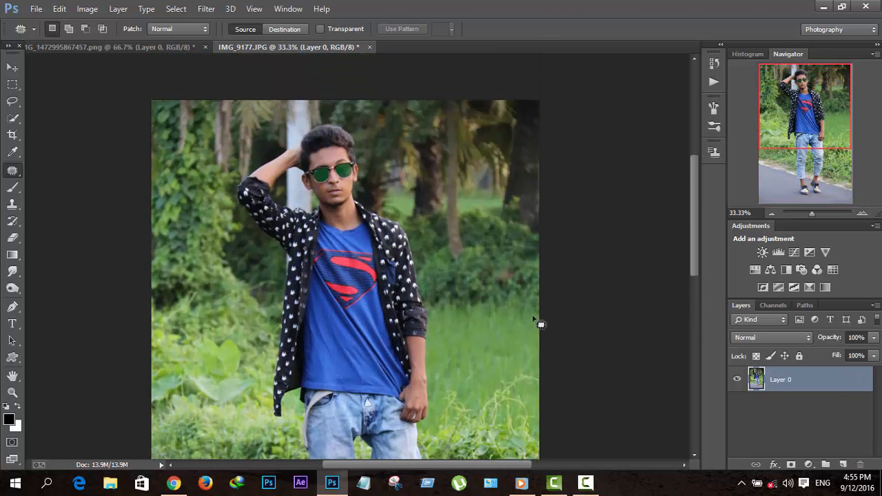
{"action": "left_click", "coordinate": [87, 8]}
{"action": "mouse_move", "coordinate": [101, 42]}
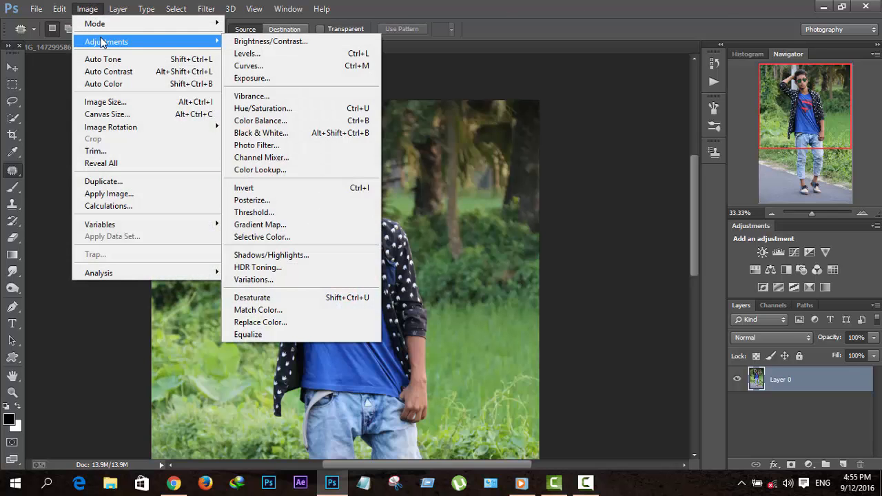
{"action": "left_click", "coordinate": [281, 252]}
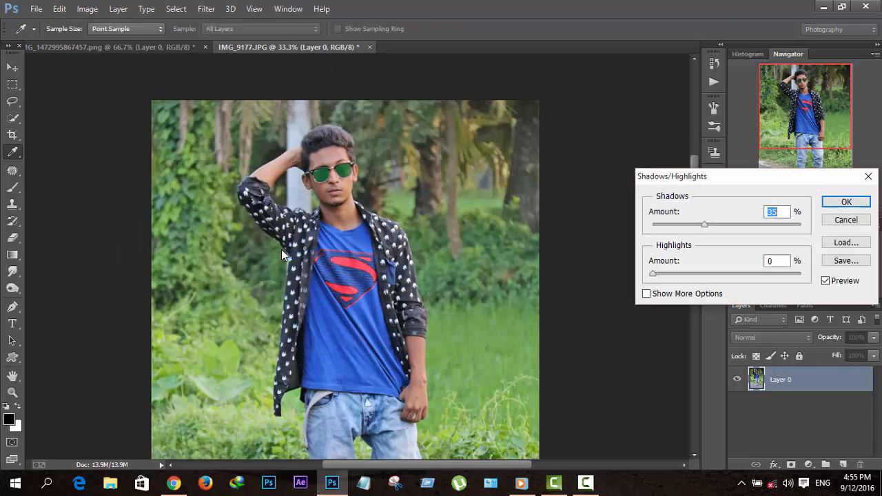
{"action": "left_click", "coordinate": [846, 202]}
{"action": "key", "text": "j"}
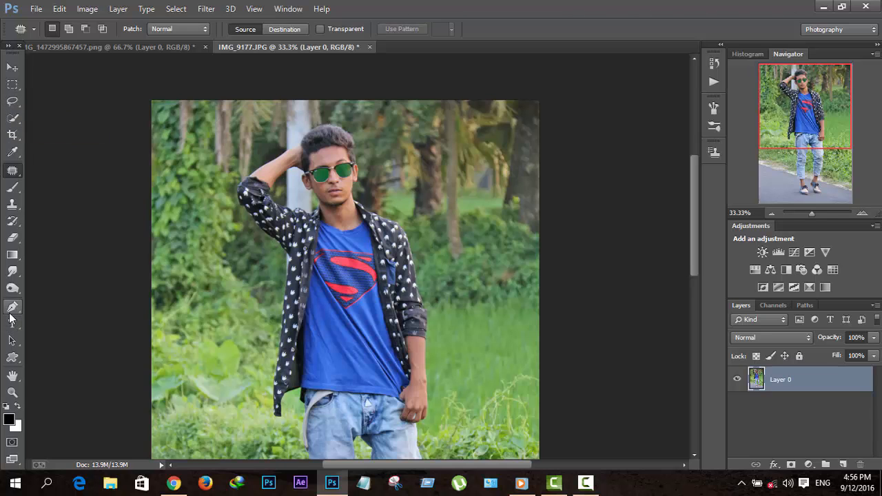
Select the man's hair, face and ears with the Quick Selection tool
{"action": "left_click", "coordinate": [13, 118]}
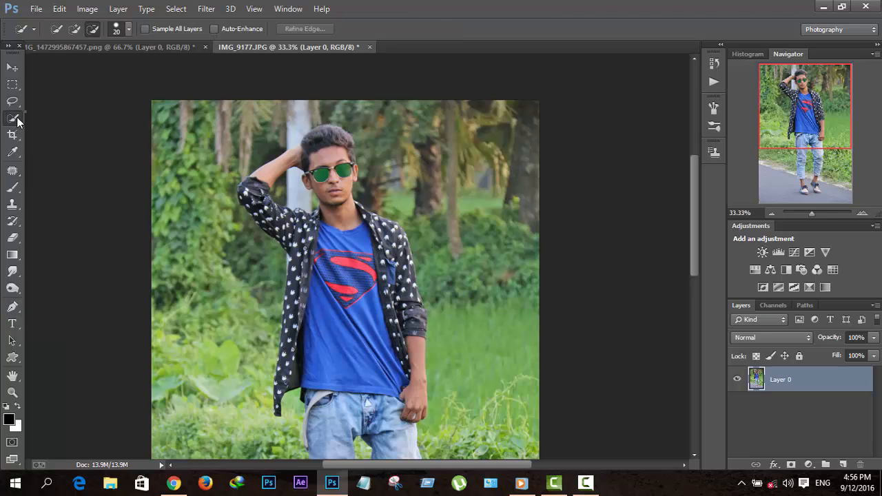
{"action": "left_click", "coordinate": [48, 119]}
{"action": "key", "text": "ctrl+plus"}
{"action": "key", "text": "ctrl+plus"}
{"action": "key", "text": "ctrl+plus"}
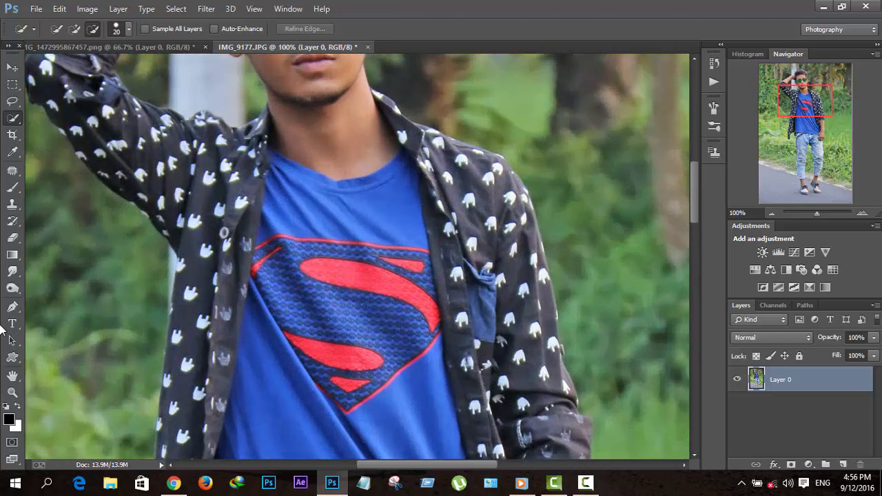
{"action": "scroll", "coordinate": [266, 258], "scroll_direction": "up", "scroll_amount": 5}
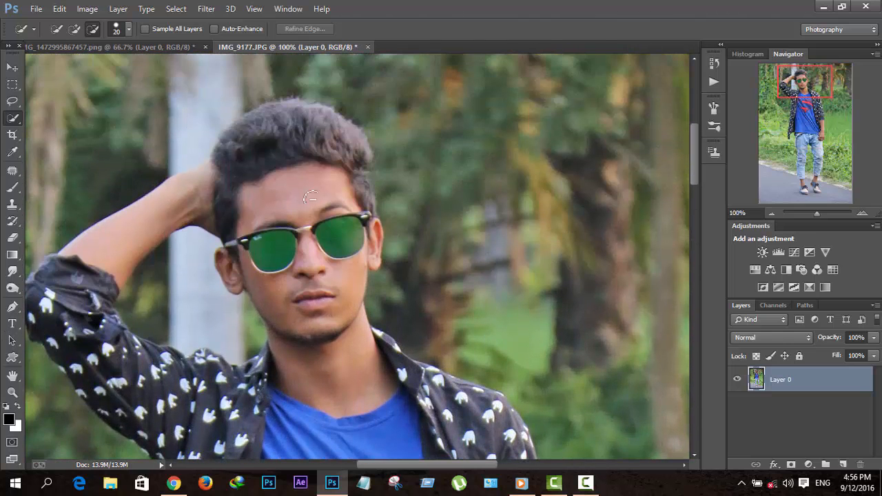
{"action": "left_click", "coordinate": [274, 123]}
{"action": "mouse_move", "coordinate": [274, 123]}
{"action": "left_mouse_down"}
{"action": "mouse_move", "coordinate": [331, 138]}
{"action": "mouse_move", "coordinate": [257, 257]}
{"action": "mouse_move", "coordinate": [233, 267]}
{"action": "mouse_move", "coordinate": [234, 280]}
{"action": "mouse_move", "coordinate": [323, 256]}
{"action": "mouse_move", "coordinate": [351, 220]}
{"action": "mouse_move", "coordinate": [353, 185]}
{"action": "mouse_move", "coordinate": [369, 215]}
{"action": "left_mouse_up"}
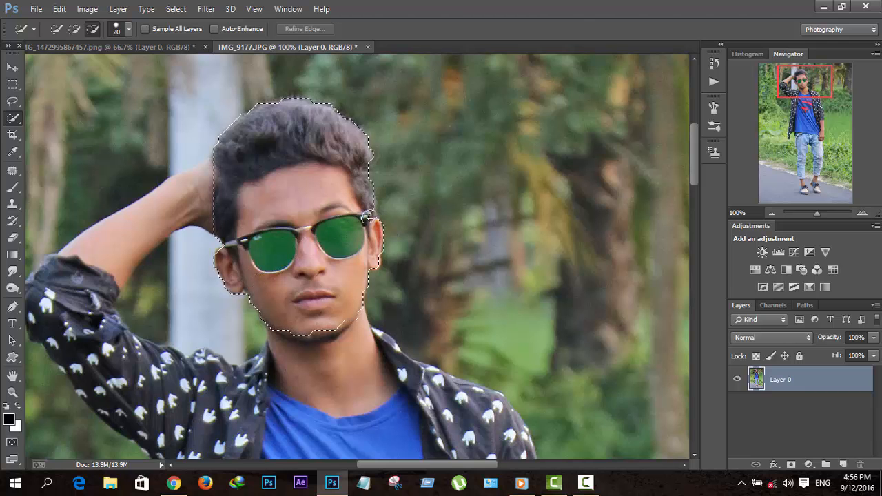
Extend the quick selection over the chin, neck, both shirt shoulders and the T-shirt's upper chest
{"action": "scroll", "coordinate": [338, 205], "scroll_direction": "down", "scroll_amount": 2}
{"action": "left_click_drag", "start_coordinate": [329, 202], "coordinate": [313, 180]}
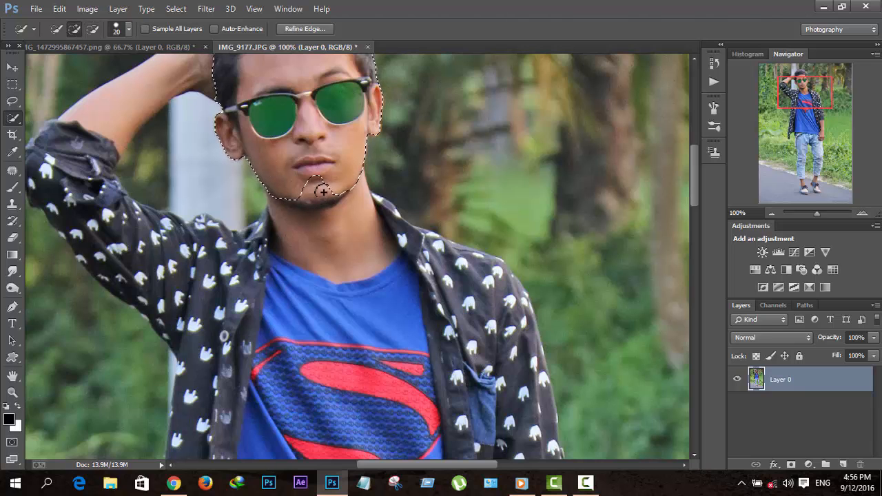
{"action": "mouse_move", "coordinate": [316, 180]}
{"action": "left_mouse_down"}
{"action": "mouse_move", "coordinate": [295, 237]}
{"action": "mouse_move", "coordinate": [336, 197]}
{"action": "left_mouse_up"}
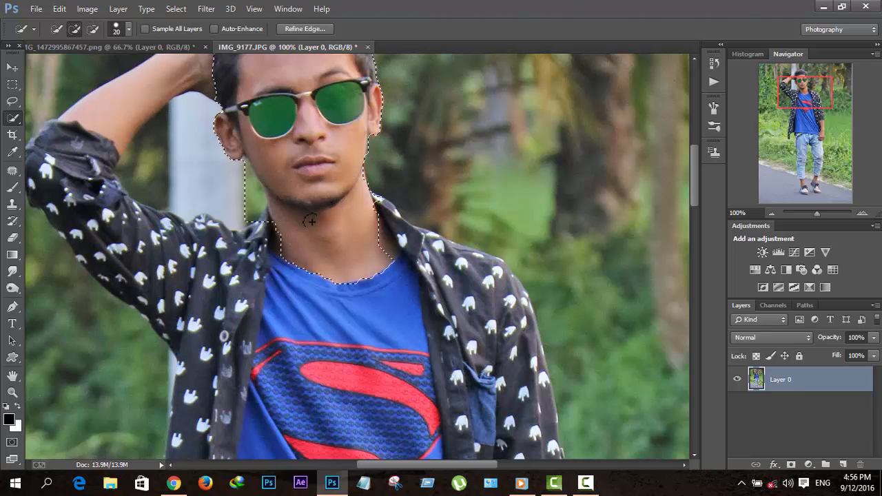
{"action": "mouse_move", "coordinate": [383, 228]}
{"action": "left_mouse_down"}
{"action": "mouse_move", "coordinate": [404, 241]}
{"action": "mouse_move", "coordinate": [388, 214]}
{"action": "mouse_move", "coordinate": [380, 219]}
{"action": "mouse_move", "coordinate": [487, 307]}
{"action": "mouse_move", "coordinate": [413, 237]}
{"action": "left_mouse_up"}
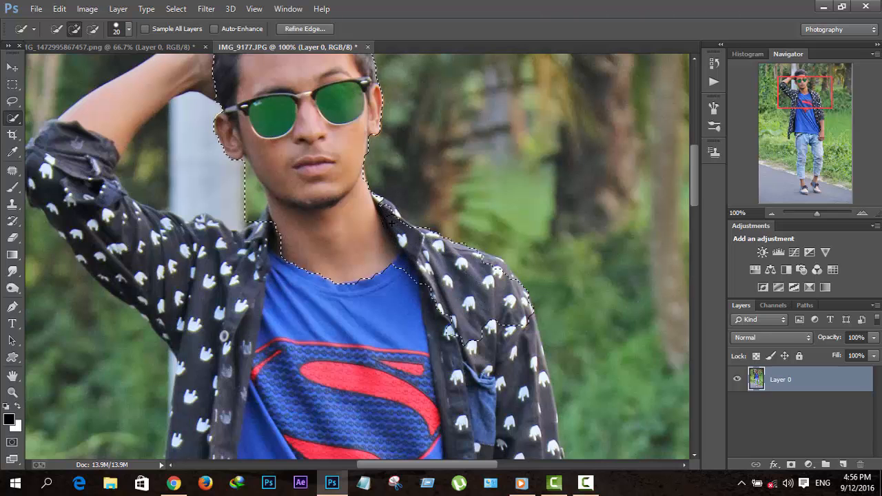
{"action": "scroll", "coordinate": [336, 195], "scroll_direction": "down", "scroll_amount": 3}
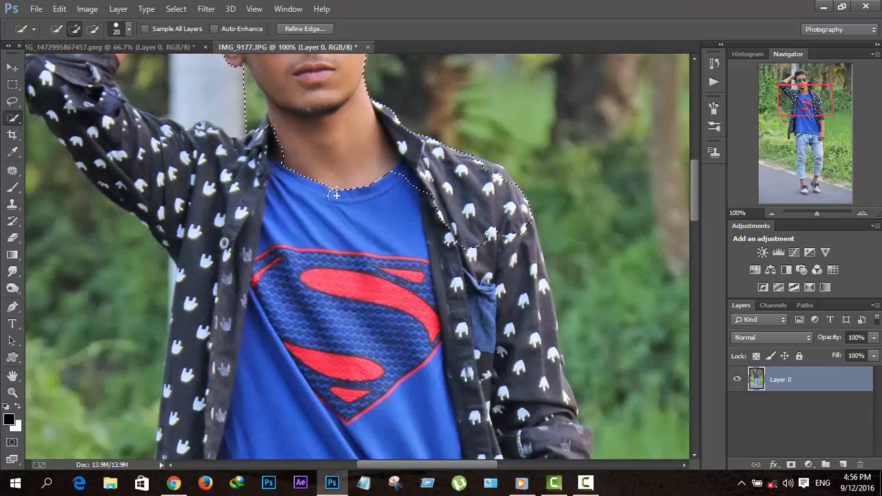
{"action": "mouse_move", "coordinate": [336, 195]}
{"action": "left_mouse_down"}
{"action": "mouse_move", "coordinate": [345, 188]}
{"action": "mouse_move", "coordinate": [313, 213]}
{"action": "left_mouse_up"}
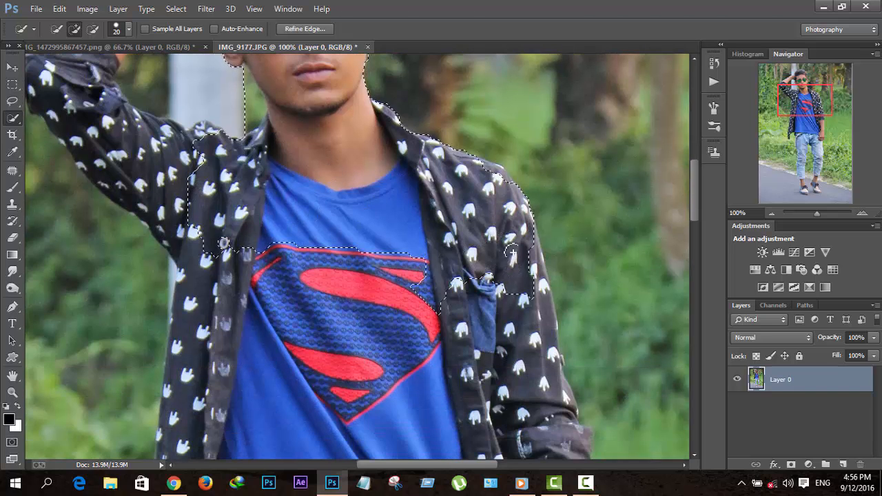
Extend the quick selection down the blue T-shirt and the open patterned shirt to the T-shirt's hem
{"action": "scroll", "coordinate": [459, 210], "scroll_direction": "down", "scroll_amount": 5}
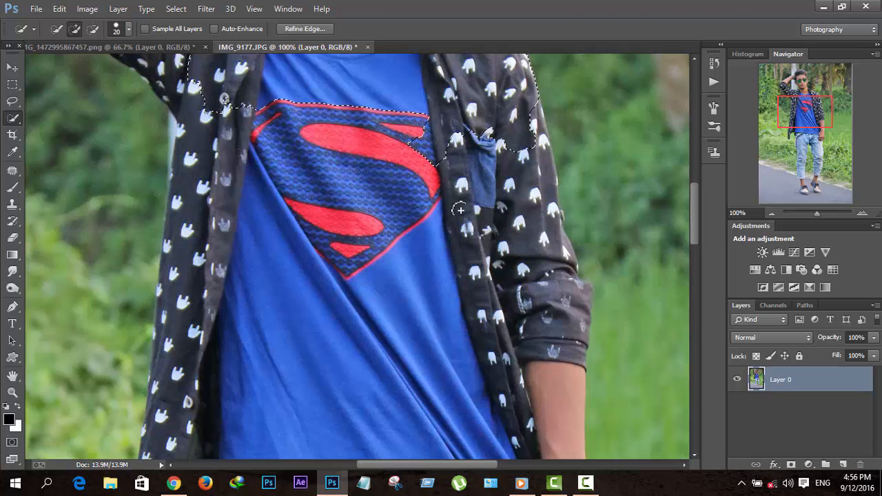
{"action": "key", "text": "ctrl+minus"}
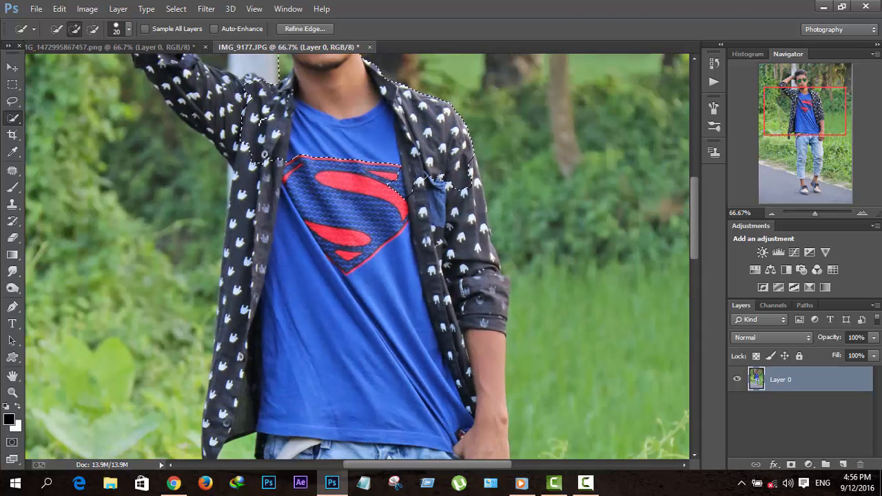
{"action": "mouse_move", "coordinate": [289, 148]}
{"action": "left_mouse_down"}
{"action": "mouse_move", "coordinate": [361, 211]}
{"action": "mouse_move", "coordinate": [414, 207]}
{"action": "mouse_move", "coordinate": [443, 207]}
{"action": "left_mouse_up"}
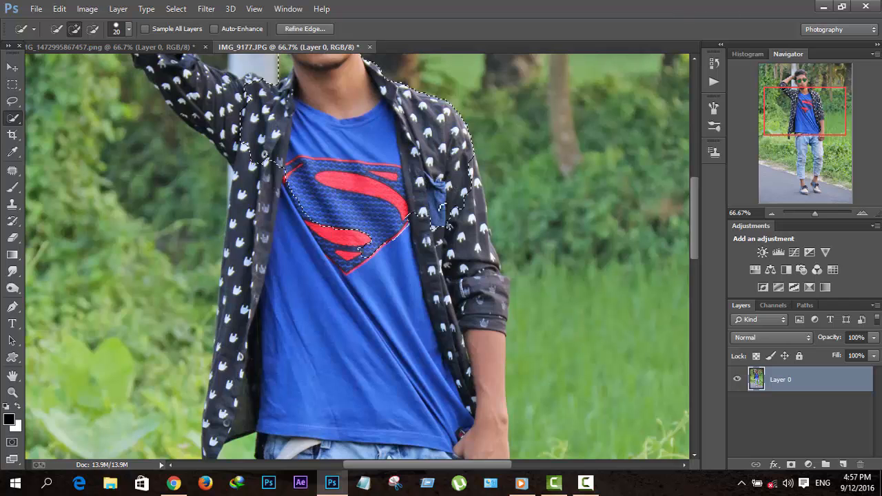
{"action": "mouse_move", "coordinate": [472, 169]}
{"action": "left_mouse_down"}
{"action": "mouse_move", "coordinate": [450, 227]}
{"action": "mouse_move", "coordinate": [470, 188]}
{"action": "mouse_move", "coordinate": [474, 201]}
{"action": "mouse_move", "coordinate": [477, 183]}
{"action": "mouse_move", "coordinate": [448, 224]}
{"action": "mouse_move", "coordinate": [399, 242]}
{"action": "mouse_move", "coordinate": [289, 237]}
{"action": "mouse_move", "coordinate": [258, 226]}
{"action": "mouse_move", "coordinate": [245, 243]}
{"action": "mouse_move", "coordinate": [233, 222]}
{"action": "mouse_move", "coordinate": [244, 260]}
{"action": "left_mouse_up"}
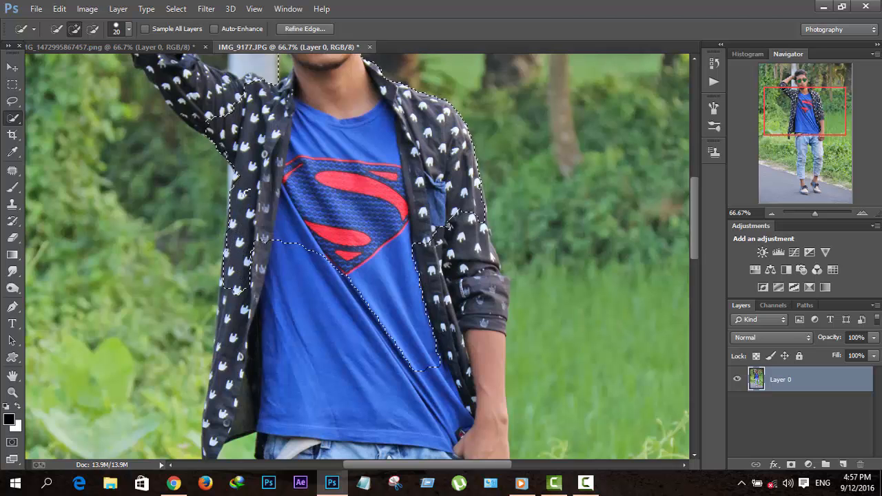
{"action": "mouse_move", "coordinate": [300, 256]}
{"action": "left_mouse_down"}
{"action": "mouse_move", "coordinate": [356, 313]}
{"action": "mouse_move", "coordinate": [437, 276]}
{"action": "left_mouse_up"}
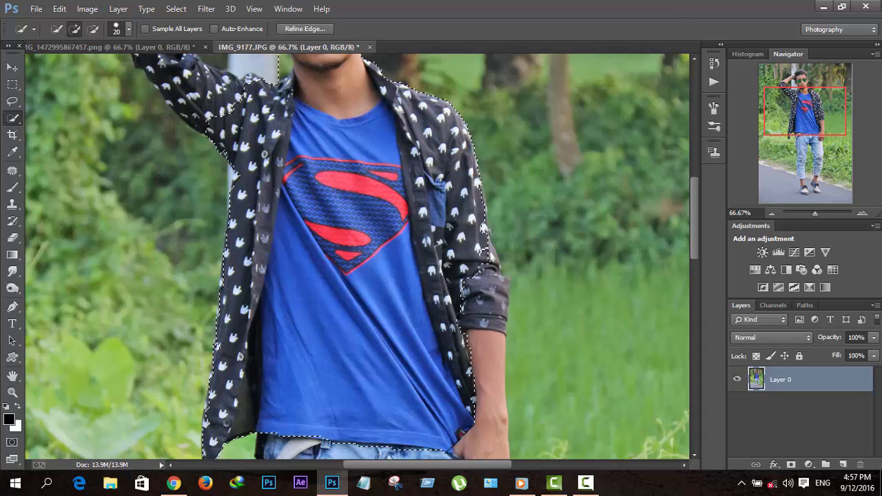
Extend the quick selection over the rolled sleeve cuff, the lowered forearm and hand, and the upper jeans
{"action": "mouse_move", "coordinate": [484, 250]}
{"action": "left_mouse_down"}
{"action": "mouse_move", "coordinate": [482, 228]}
{"action": "mouse_move", "coordinate": [468, 294]}
{"action": "mouse_move", "coordinate": [481, 277]}
{"action": "left_mouse_up"}
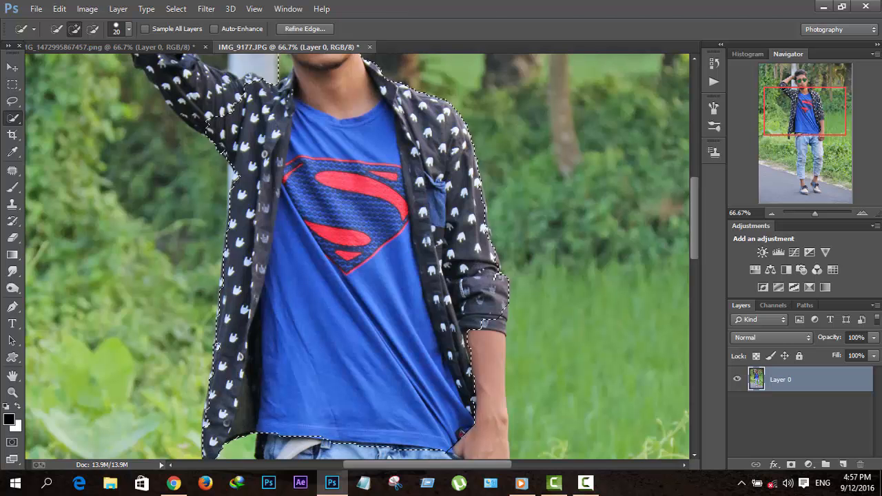
{"action": "scroll", "coordinate": [414, 290], "scroll_direction": "down", "scroll_amount": 3}
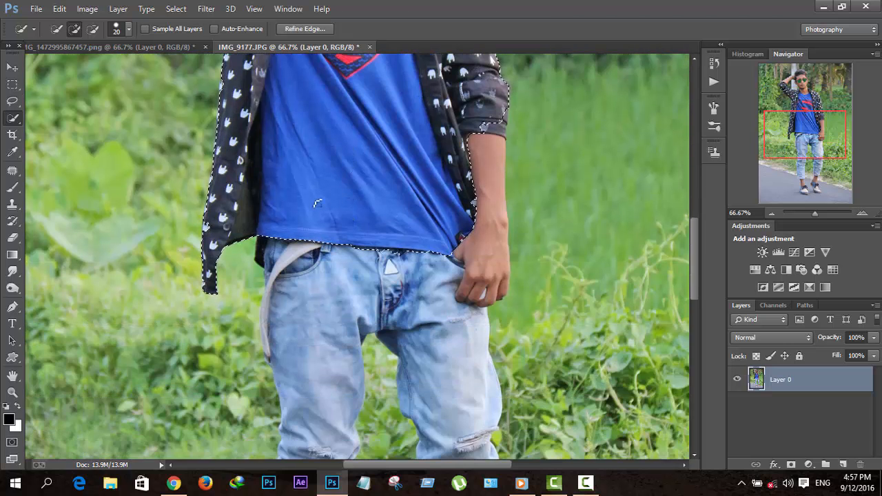
{"action": "mouse_move", "coordinate": [318, 204]}
{"action": "left_mouse_down"}
{"action": "mouse_move", "coordinate": [300, 247]}
{"action": "mouse_move", "coordinate": [309, 251]}
{"action": "mouse_move", "coordinate": [275, 284]}
{"action": "mouse_move", "coordinate": [268, 342]}
{"action": "mouse_move", "coordinate": [304, 294]}
{"action": "mouse_move", "coordinate": [357, 280]}
{"action": "mouse_move", "coordinate": [453, 288]}
{"action": "mouse_move", "coordinate": [479, 254]}
{"action": "left_mouse_up"}
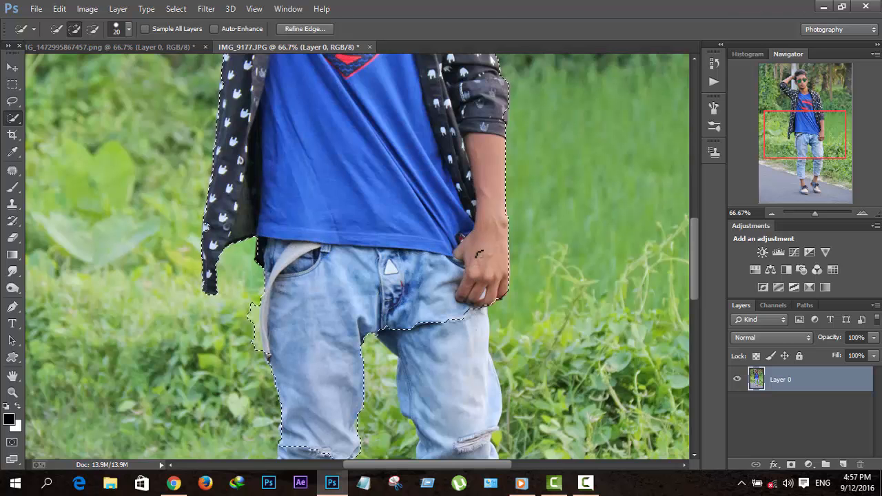
{"action": "scroll", "coordinate": [479, 254], "scroll_direction": "down", "scroll_amount": 1}
{"action": "scroll", "coordinate": [482, 228], "scroll_direction": "up", "scroll_amount": 2}
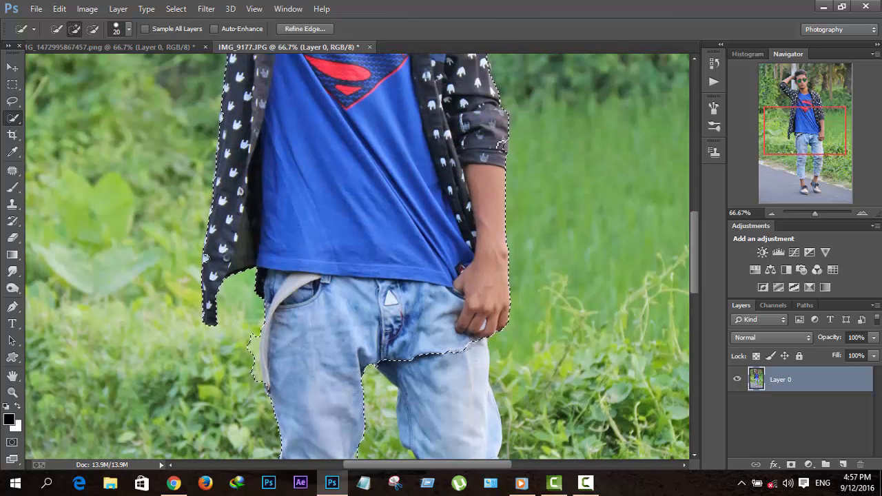
Extend the quick selection down both jeans legs to the ankles and shoes
{"action": "scroll", "coordinate": [500, 146], "scroll_direction": "down", "scroll_amount": 6}
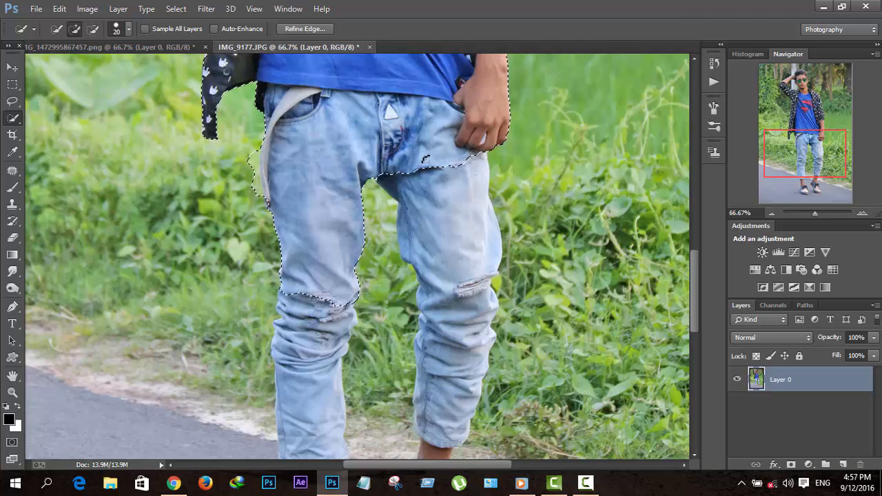
{"action": "key", "text": "ctrl+minus"}
{"action": "scroll", "coordinate": [345, 255], "scroll_direction": "down", "scroll_amount": 1}
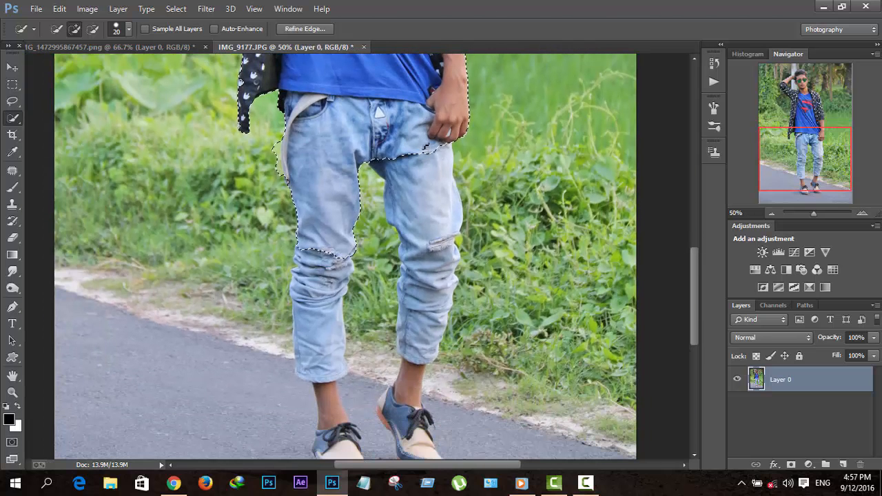
{"action": "mouse_move", "coordinate": [425, 147]}
{"action": "left_mouse_down"}
{"action": "mouse_move", "coordinate": [428, 265]}
{"action": "mouse_move", "coordinate": [416, 325]}
{"action": "left_mouse_up"}
{"action": "scroll", "coordinate": [422, 322], "scroll_direction": "down", "scroll_amount": 3}
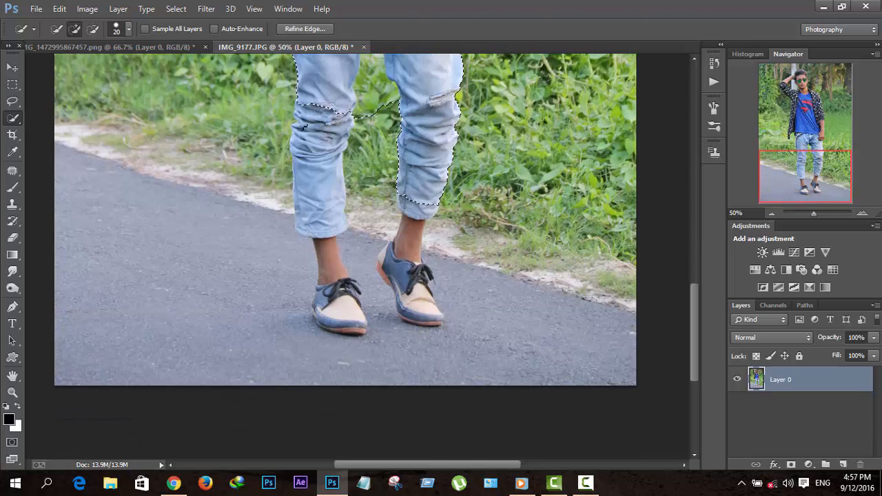
{"action": "mouse_move", "coordinate": [307, 123]}
{"action": "left_mouse_down"}
{"action": "mouse_move", "coordinate": [341, 313]}
{"action": "mouse_move", "coordinate": [334, 320]}
{"action": "mouse_move", "coordinate": [355, 325]}
{"action": "mouse_move", "coordinate": [369, 283]}
{"action": "mouse_move", "coordinate": [406, 258]}
{"action": "mouse_move", "coordinate": [433, 308]}
{"action": "mouse_move", "coordinate": [408, 315]}
{"action": "left_mouse_up"}
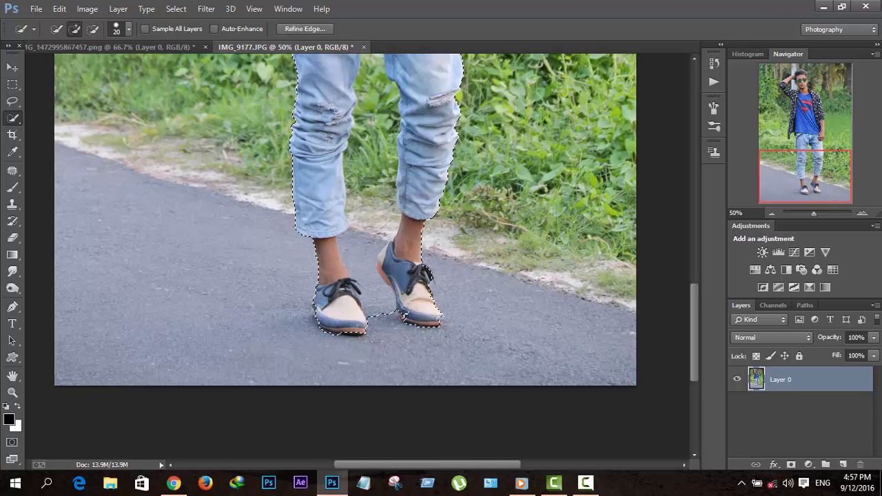
Subtract the background between the legs and shoes from the selection and add back the raised shoe's heel
{"action": "scroll", "coordinate": [160, 138], "scroll_direction": "up", "scroll_amount": 2}
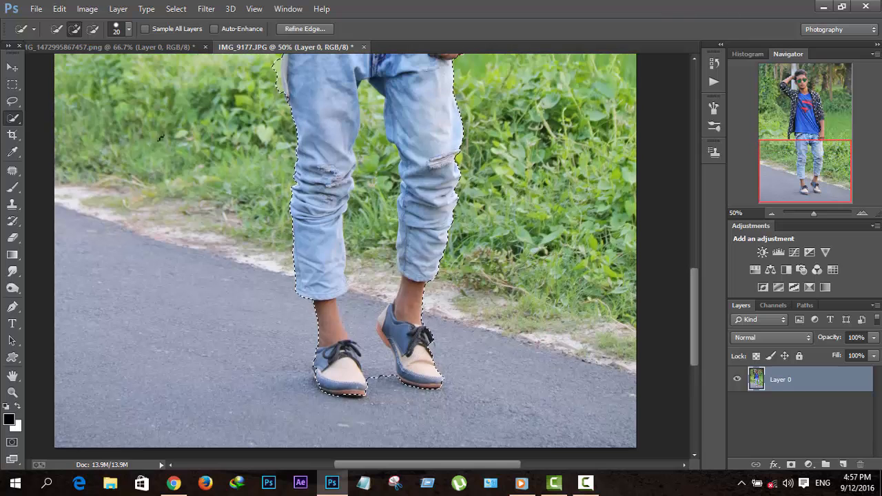
{"action": "left_click", "coordinate": [93, 29]}
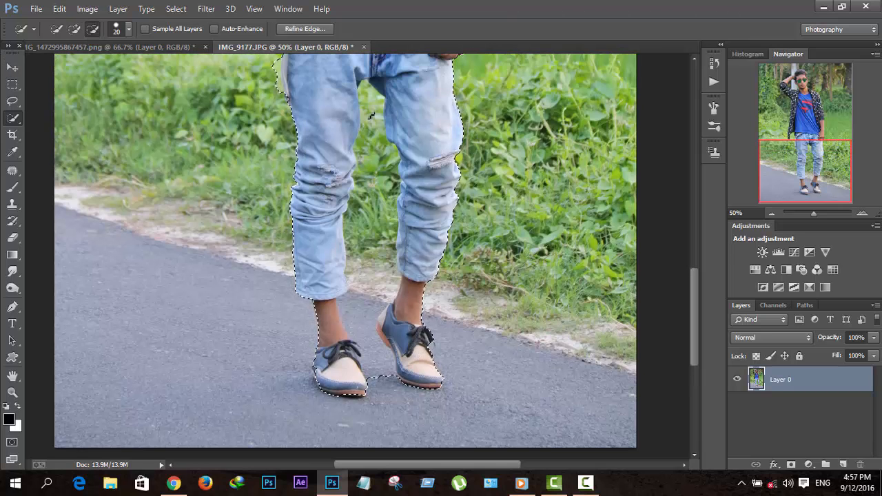
{"action": "left_click", "coordinate": [369, 88]}
{"action": "mouse_move", "coordinate": [369, 88]}
{"action": "left_mouse_down"}
{"action": "mouse_move", "coordinate": [376, 172]}
{"action": "mouse_move", "coordinate": [364, 208]}
{"action": "mouse_move", "coordinate": [359, 304]}
{"action": "left_mouse_up"}
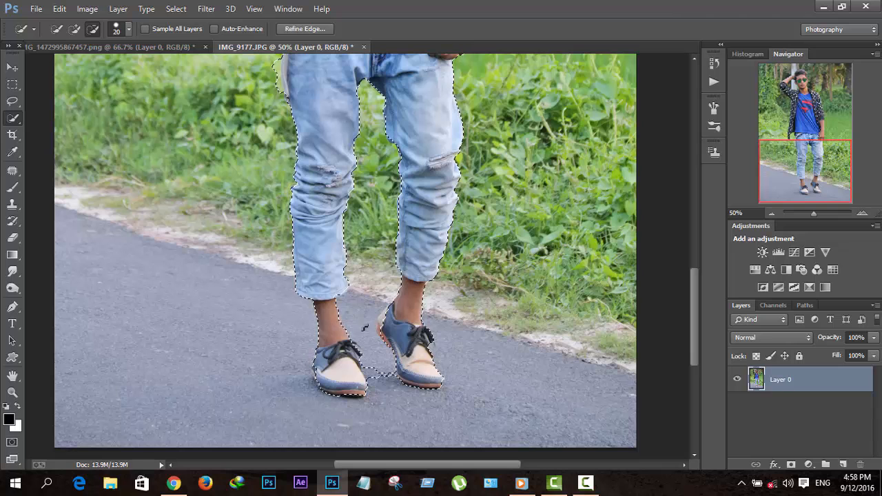
{"action": "left_click_drag", "start_coordinate": [371, 373], "coordinate": [379, 375]}
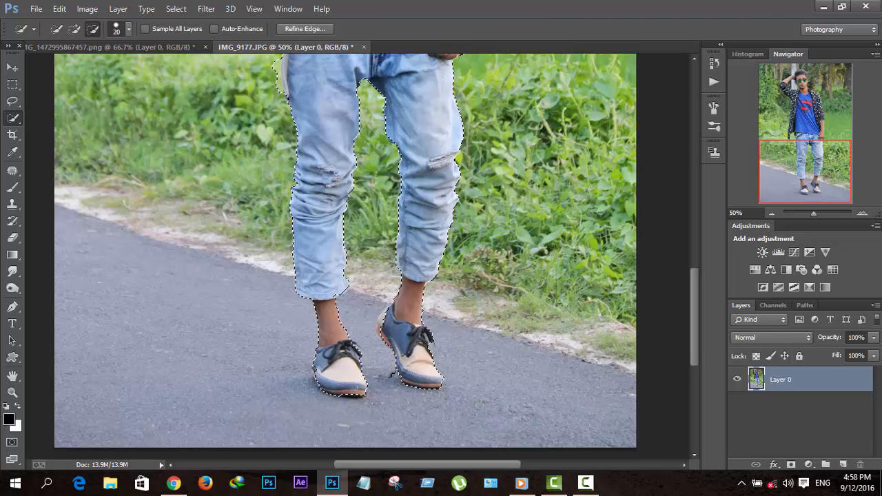
{"action": "left_click", "coordinate": [75, 28]}
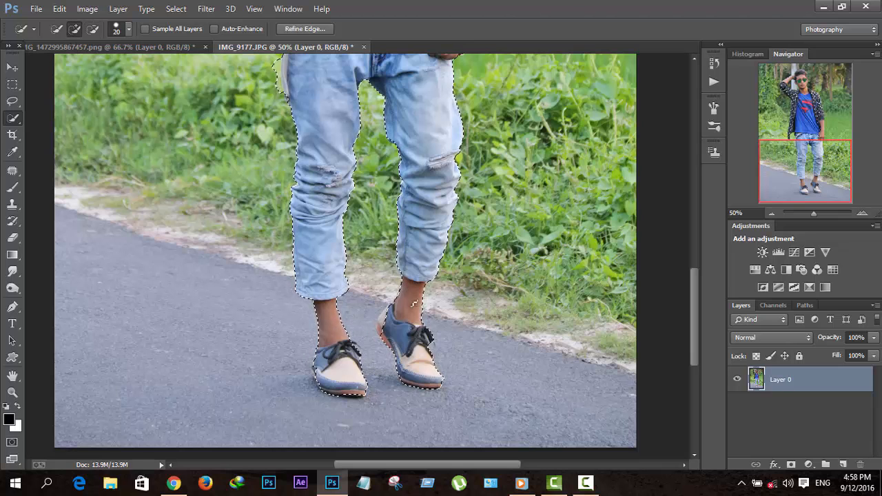
{"action": "left_click_drag", "start_coordinate": [389, 324], "coordinate": [382, 322]}
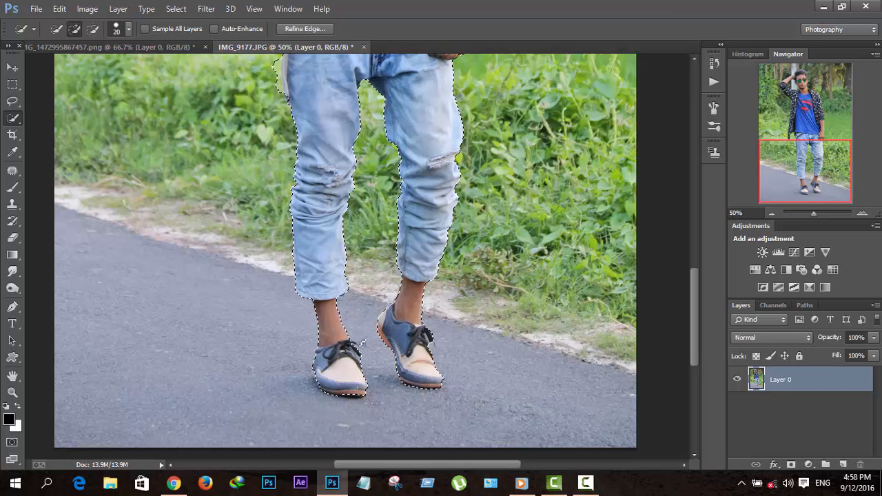
Add the raised arm and its sleeve to the selection and subtract the background gap between arm and head
{"action": "scroll", "coordinate": [360, 346], "scroll_direction": "up", "scroll_amount": 6}
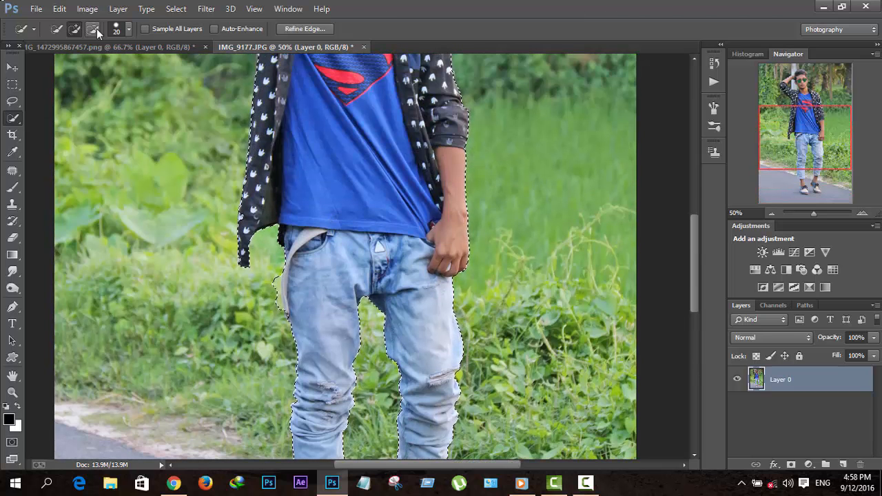
{"action": "scroll", "coordinate": [218, 159], "scroll_direction": "up", "scroll_amount": 3}
{"action": "scroll", "coordinate": [270, 161], "scroll_direction": "up", "scroll_amount": 4}
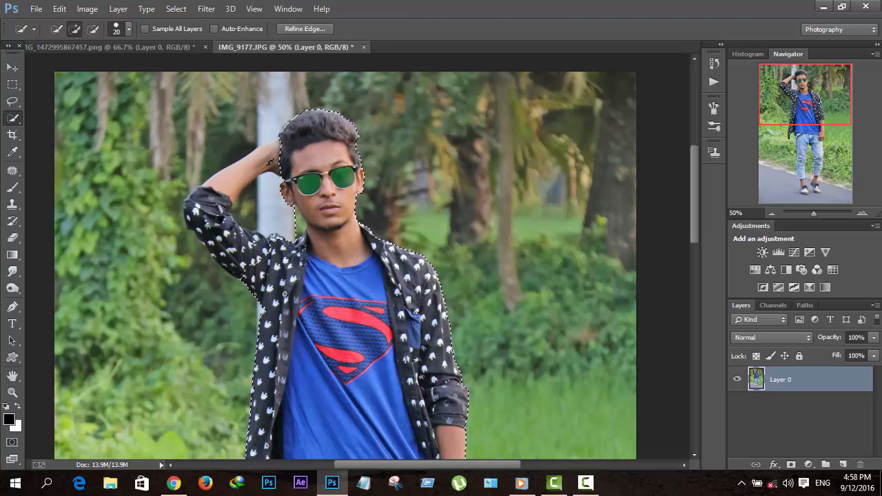
{"action": "key", "text": "ctrl+plus"}
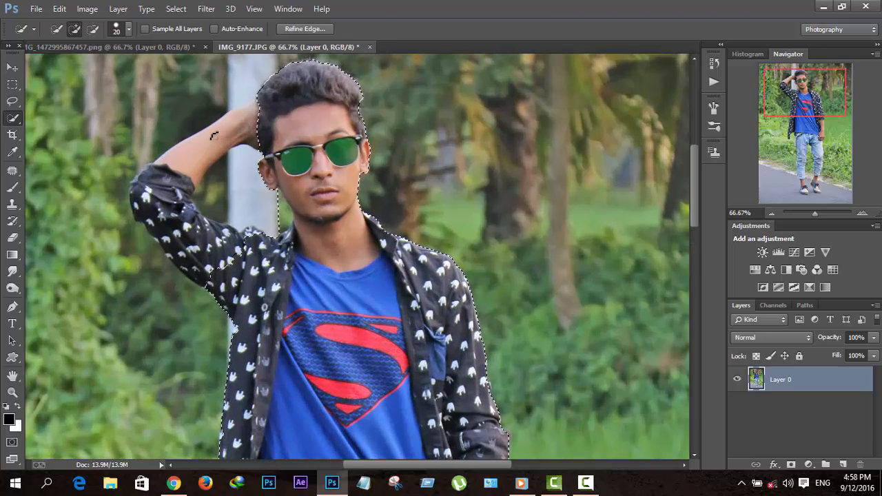
{"action": "mouse_move", "coordinate": [217, 135]}
{"action": "left_mouse_down"}
{"action": "mouse_move", "coordinate": [141, 201]}
{"action": "mouse_move", "coordinate": [155, 231]}
{"action": "left_mouse_up"}
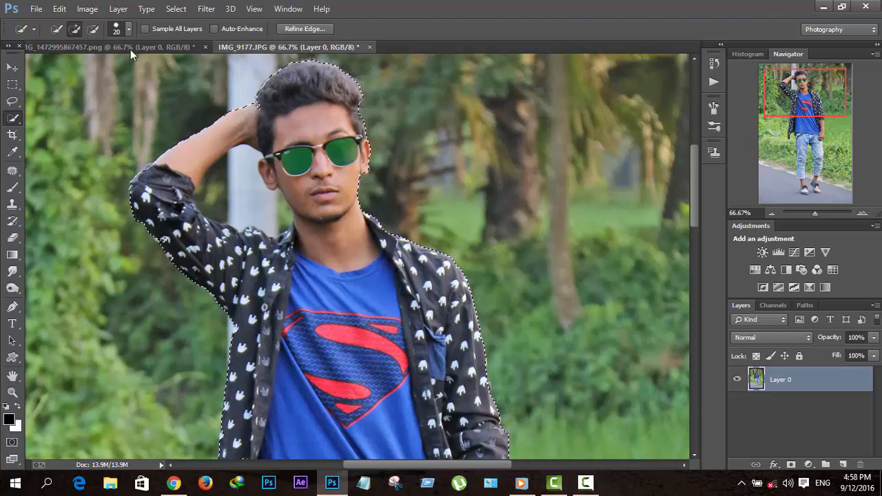
{"action": "left_click", "coordinate": [93, 28]}
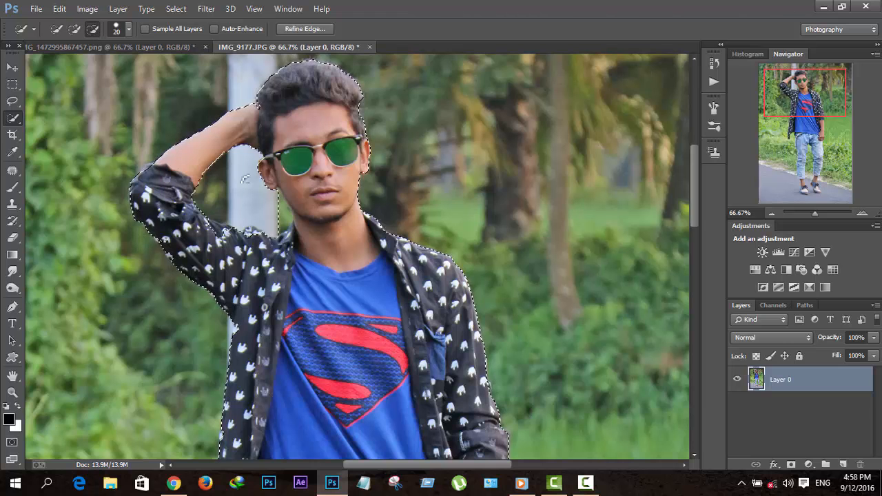
{"action": "left_click", "coordinate": [74, 29]}
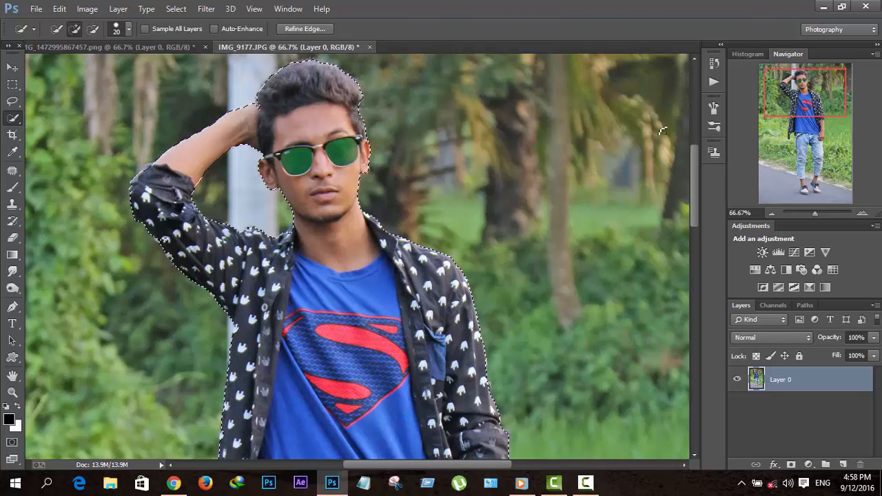
Check the selection down to the shoes and add a layer mask to Layer 0 from it
{"action": "left_click_drag", "start_coordinate": [695, 189], "coordinate": [703, 335]}
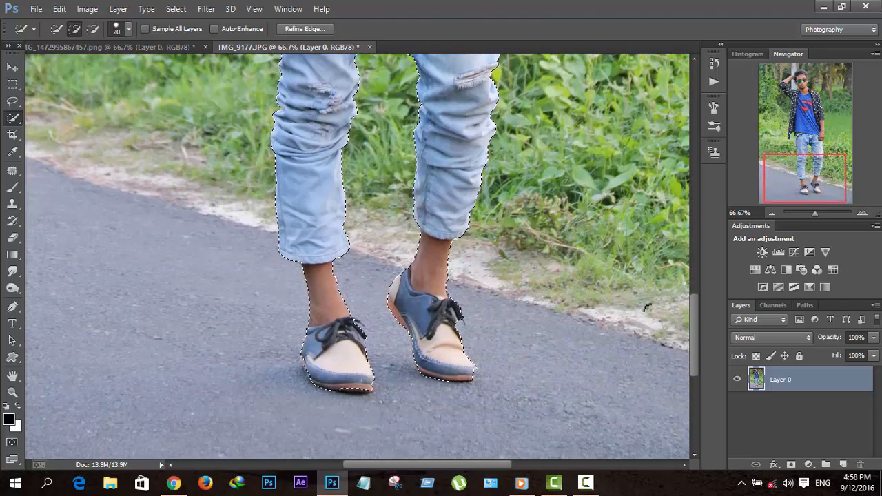
{"action": "scroll", "coordinate": [649, 309], "scroll_direction": "down", "scroll_amount": 4}
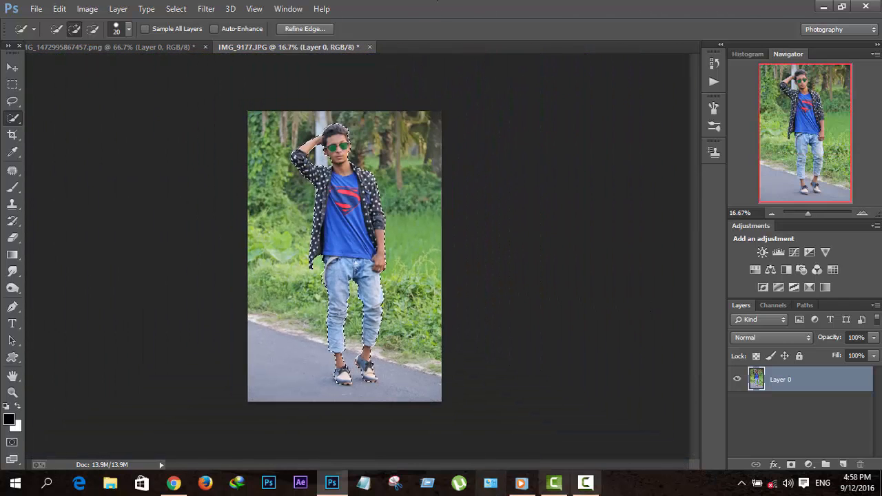
{"action": "left_click", "coordinate": [793, 466]}
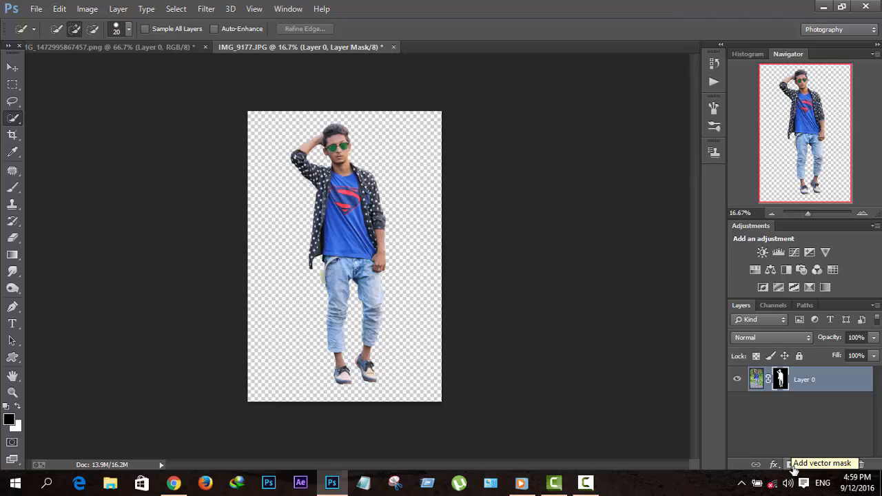
Trace a Pen path around the green background remnant beside the hanging belt, following the belt's outer edge
{"action": "key", "text": "ctrl+plus"}
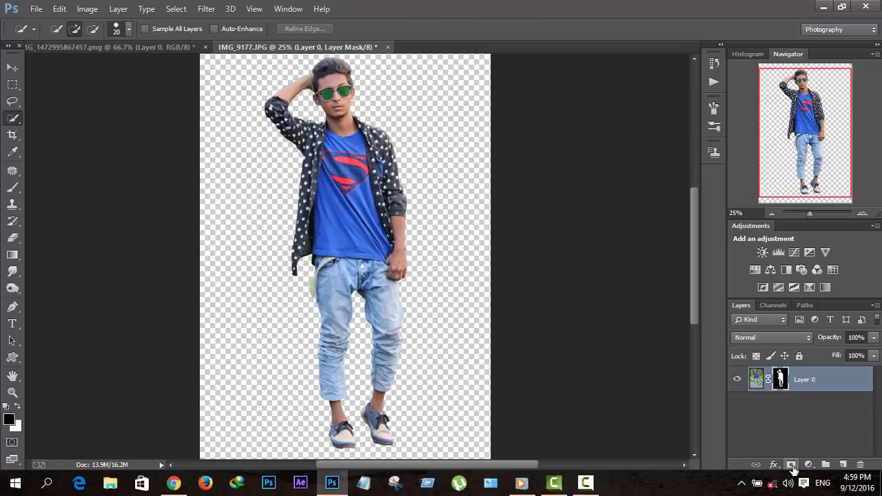
{"action": "key", "text": "ctrl+plus"}
{"action": "key", "text": "ctrl+plus"}
{"action": "key", "text": "ctrl+plus"}
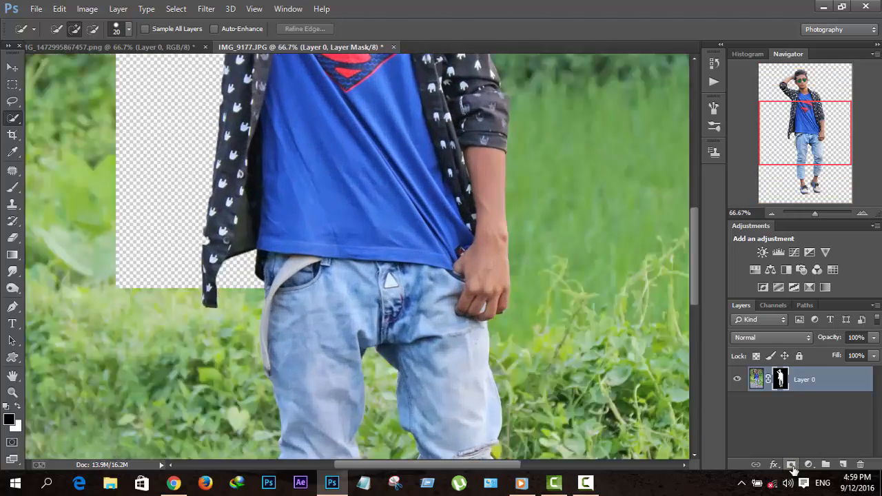
{"action": "key", "text": "ctrl+plus"}
{"action": "key", "text": "ctrl+plus"}
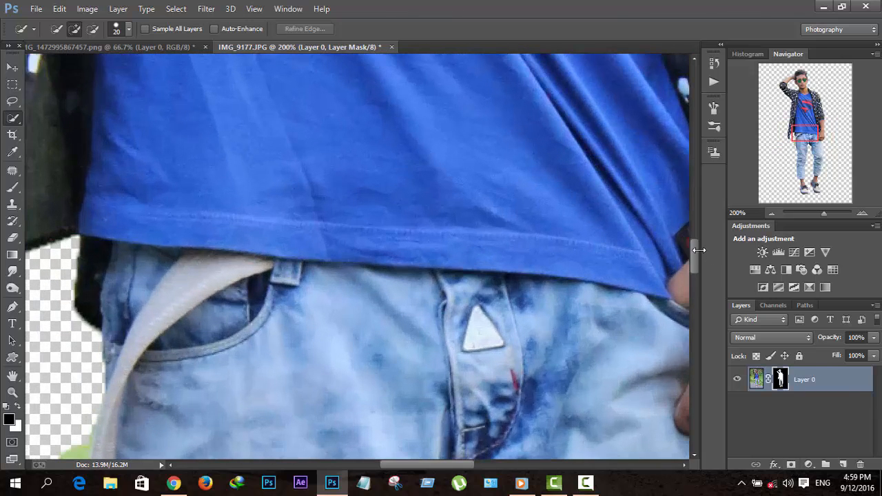
{"action": "left_click_drag", "start_coordinate": [697, 250], "coordinate": [702, 277]}
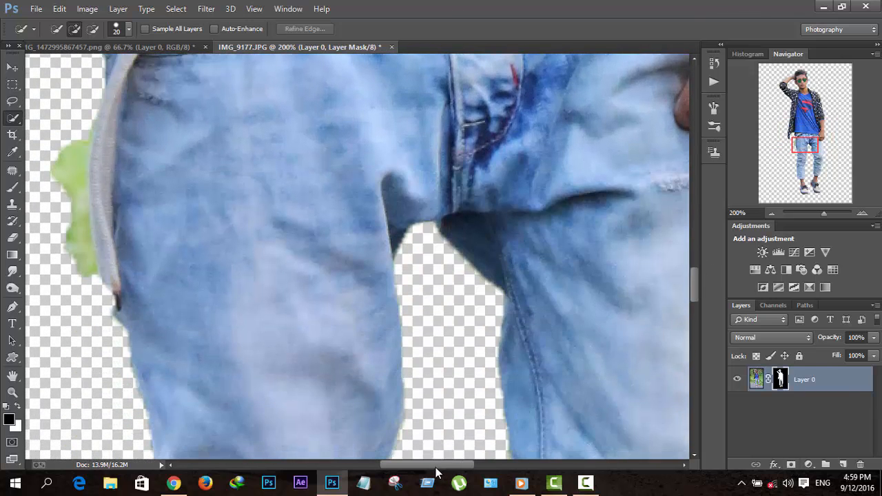
{"action": "left_click_drag", "start_coordinate": [436, 473], "coordinate": [425, 467]}
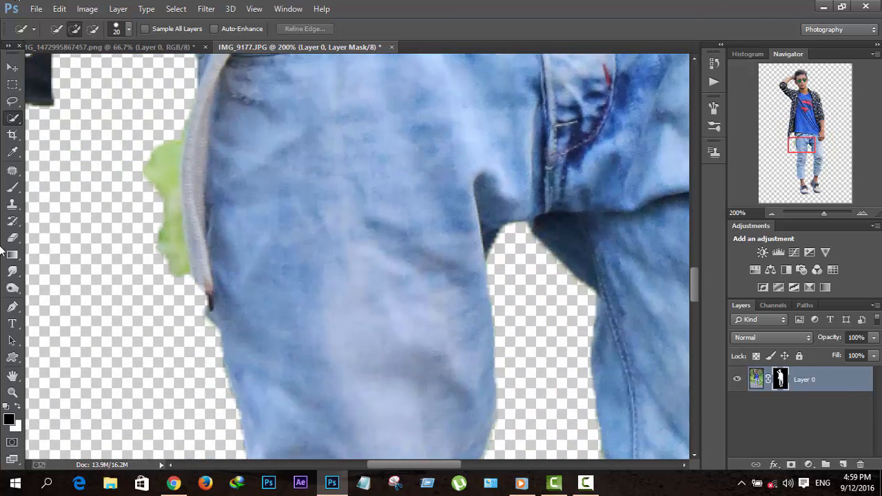
{"action": "left_click", "coordinate": [12, 307]}
{"action": "left_click", "coordinate": [187, 121]}
{"action": "left_click", "coordinate": [183, 144]}
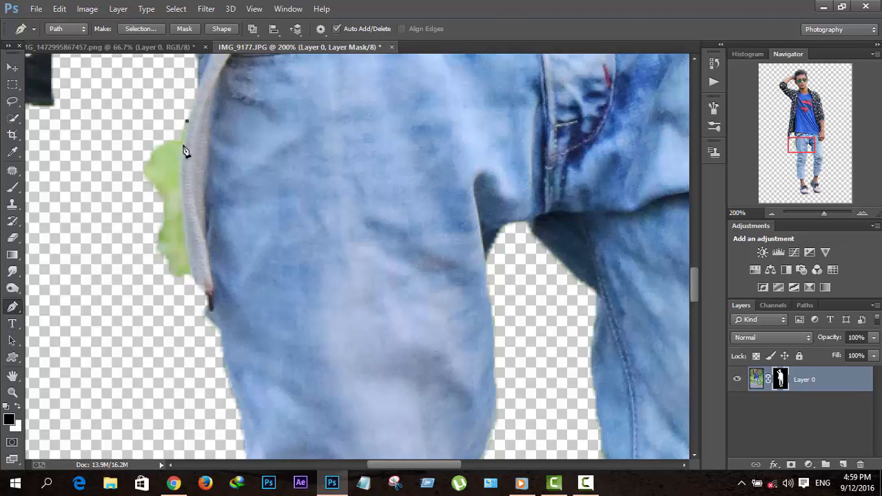
{"action": "left_click", "coordinate": [179, 163]}
{"action": "left_click", "coordinate": [180, 181]}
{"action": "left_click", "coordinate": [182, 198]}
{"action": "left_click", "coordinate": [193, 276]}
{"action": "left_click", "coordinate": [162, 296]}
{"action": "left_click_drag", "start_coordinate": [144, 262], "coordinate": [144, 248]}
{"action": "left_click", "coordinate": [133, 162]}
{"action": "left_click_drag", "start_coordinate": [141, 143], "coordinate": [158, 127]}
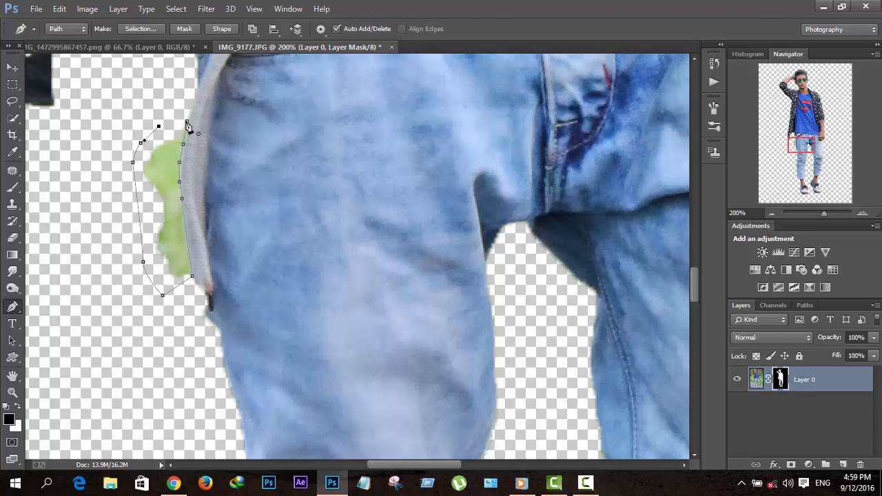
Convert the path into a new anti-aliased selection with a feather radius of 0 pixels
{"action": "right_click", "coordinate": [160, 144]}
{"action": "left_click", "coordinate": [197, 200]}
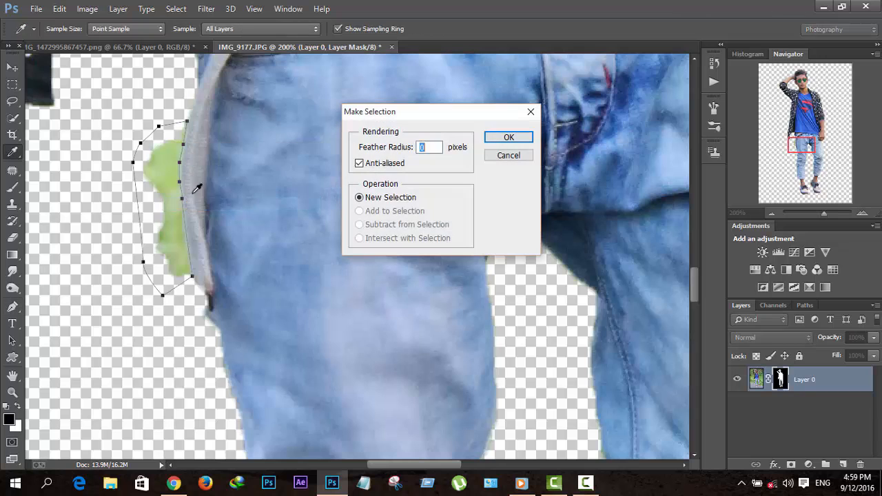
{"action": "left_click", "coordinate": [508, 137]}
Paint black with the Brush on the layer mask to hide the selected green remnant, and deselect
{"action": "left_click", "coordinate": [9, 189]}
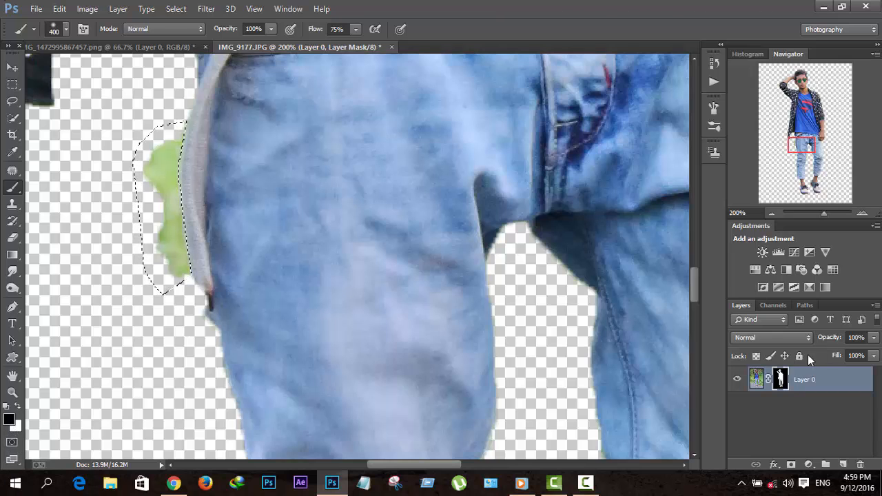
{"action": "left_click_drag", "start_coordinate": [163, 173], "coordinate": [168, 241]}
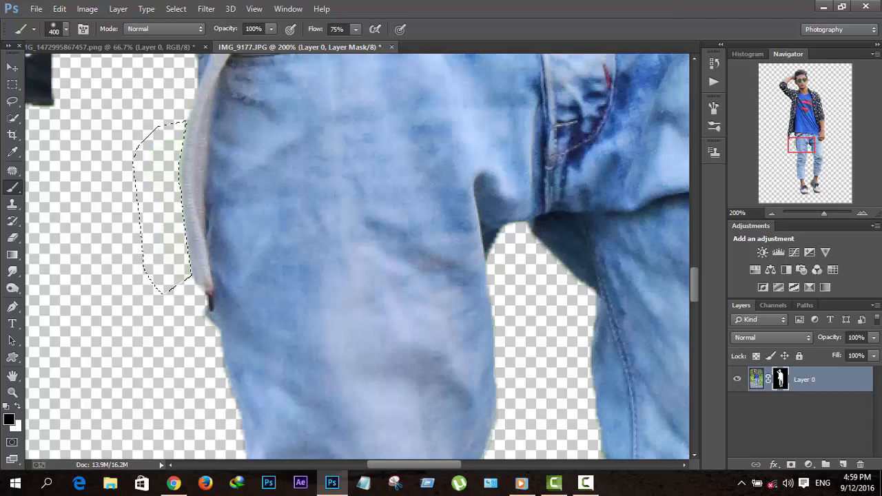
{"action": "key", "text": "ctrl+d"}
{"action": "key", "text": "ctrl+minus"}
{"action": "key", "text": "ctrl+minus"}
{"action": "key", "text": "ctrl+minus"}
{"action": "key", "text": "ctrl+minus"}
{"action": "key", "text": "ctrl+minus"}
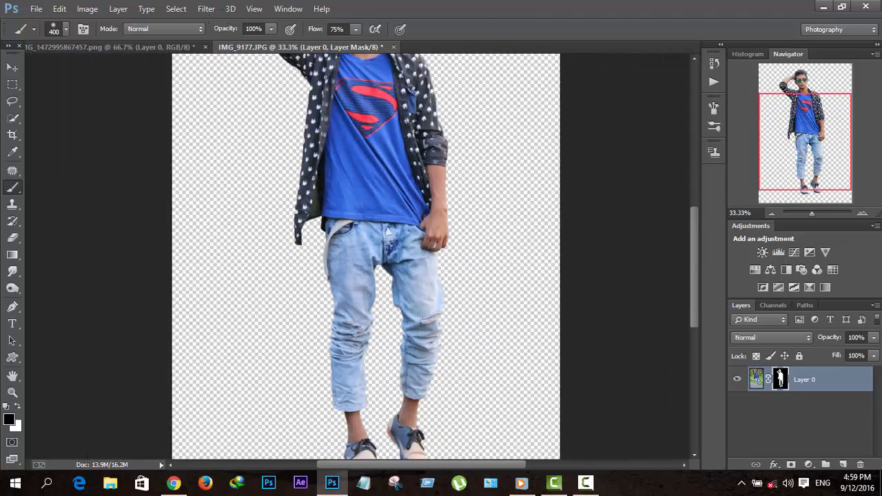
{"action": "scroll", "coordinate": [401, 199], "scroll_direction": "up", "scroll_amount": 1}
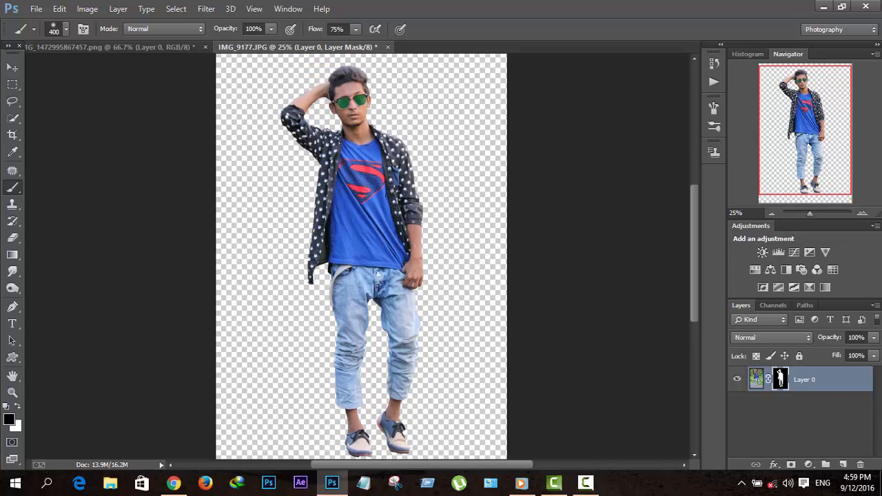
Paint white on Layer 0's mask with a small brush, about 45 px, to restore the gap between the raised hand and the hair
{"action": "key", "text": "ctrl+plus"}
{"action": "key", "text": "ctrl+plus"}
{"action": "key", "text": "ctrl+plus"}
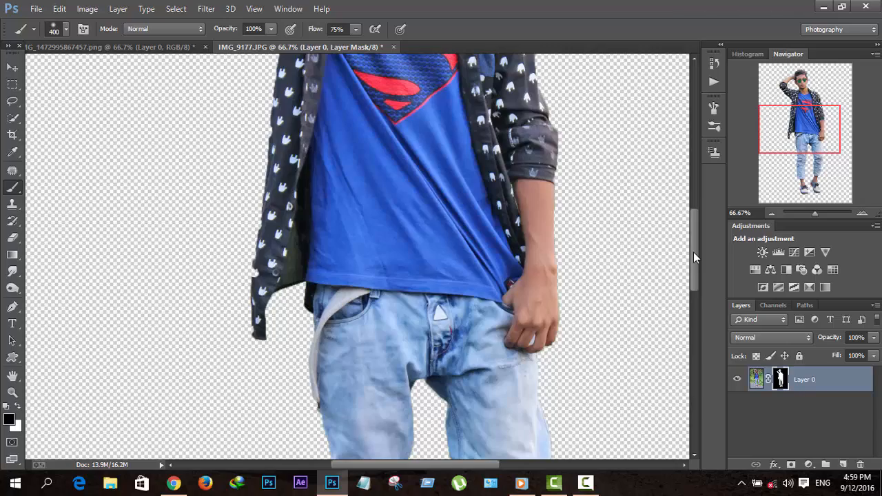
{"action": "left_click_drag", "start_coordinate": [694, 253], "coordinate": [689, 176]}
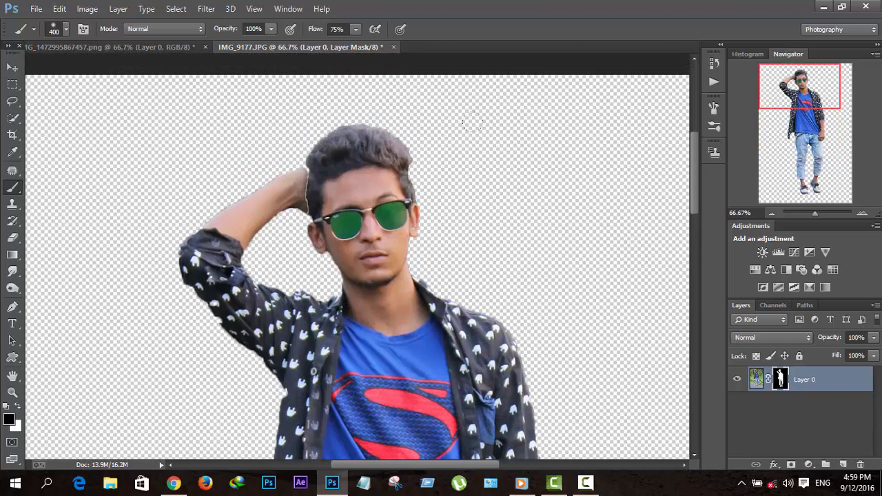
{"action": "key", "text": "ctrl+plus"}
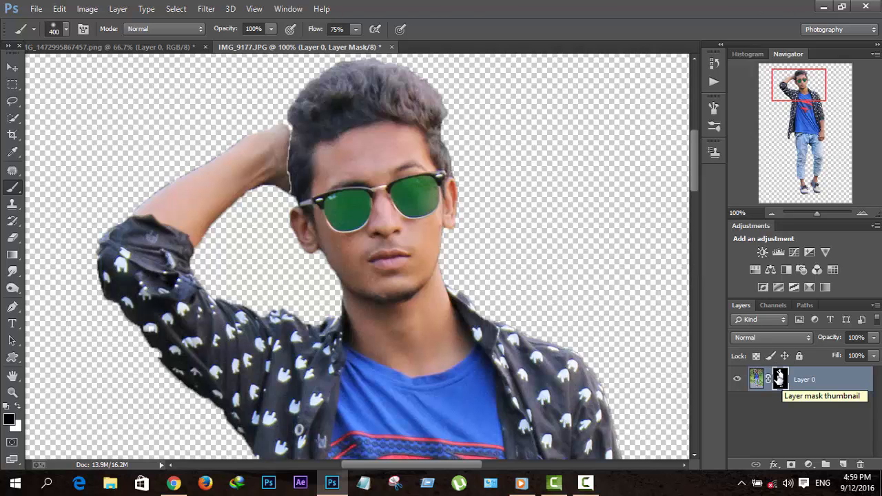
{"action": "left_click", "coordinate": [19, 409]}
{"action": "key", "text": "bracketleft"}
{"action": "key", "text": "bracketleft"}
{"action": "key", "text": "bracketleft"}
{"action": "key", "text": "bracketleft"}
{"action": "key", "text": "bracketleft"}
{"action": "key", "text": "bracketleft"}
{"action": "key", "text": "bracketleft"}
{"action": "key", "text": "bracketleft"}
{"action": "key", "text": "bracketleft"}
{"action": "key", "text": "bracketleft"}
{"action": "key", "text": "bracketleft"}
{"action": "key", "text": "bracketleft"}
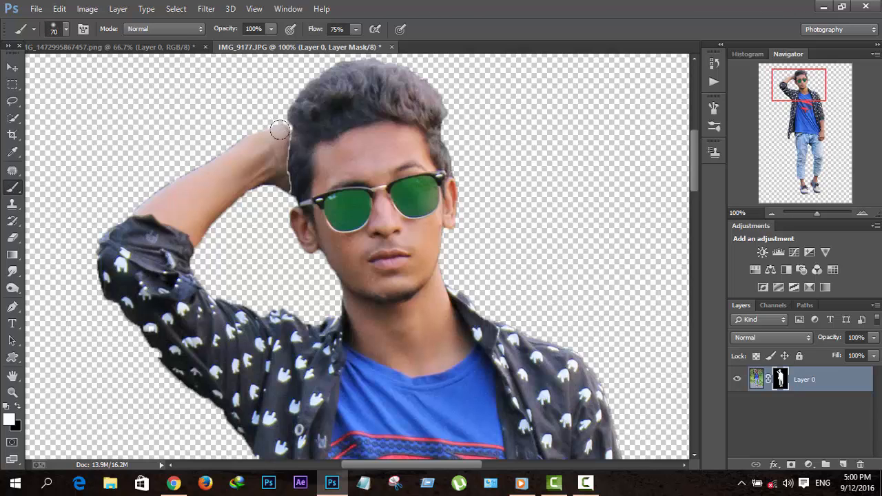
{"action": "mouse_move", "coordinate": [289, 141]}
{"action": "left_mouse_down"}
{"action": "mouse_move", "coordinate": [291, 128]}
{"action": "mouse_move", "coordinate": [291, 172]}
{"action": "left_mouse_up"}
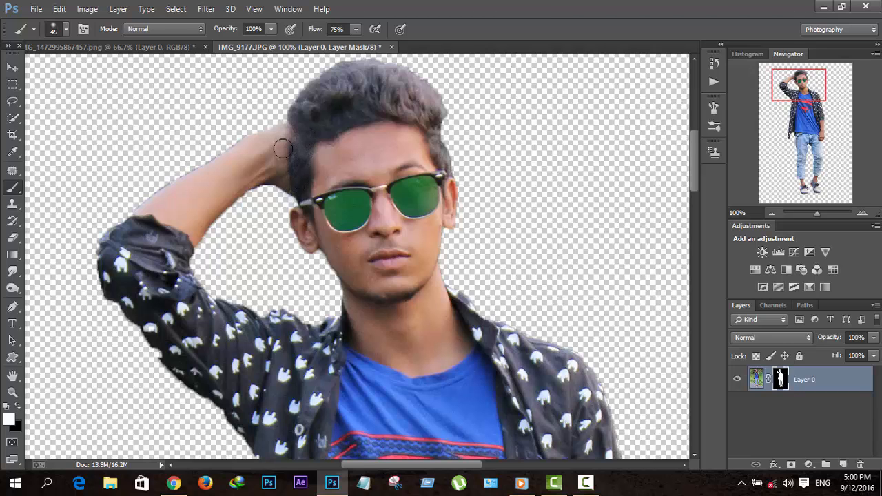
Examine the cutout's edges along the shirt, arm and jeans, and check the whole figure
{"action": "scroll", "coordinate": [287, 152], "scroll_direction": "down", "scroll_amount": 3}
{"action": "scroll", "coordinate": [288, 152], "scroll_direction": "down", "scroll_amount": 4}
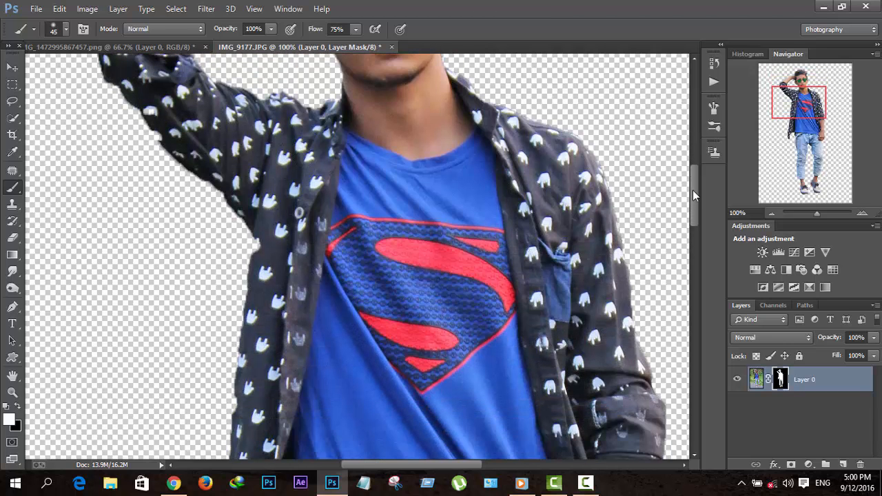
{"action": "left_click_drag", "start_coordinate": [693, 191], "coordinate": [695, 243]}
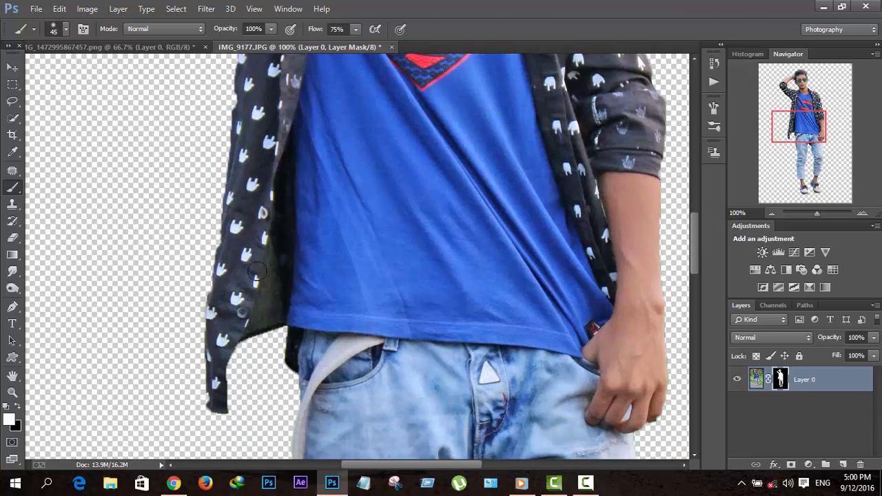
{"action": "key", "text": "ctrl+minus"}
{"action": "key", "text": "ctrl+minus"}
{"action": "key", "text": "ctrl+minus"}
{"action": "key", "text": "ctrl+minus"}
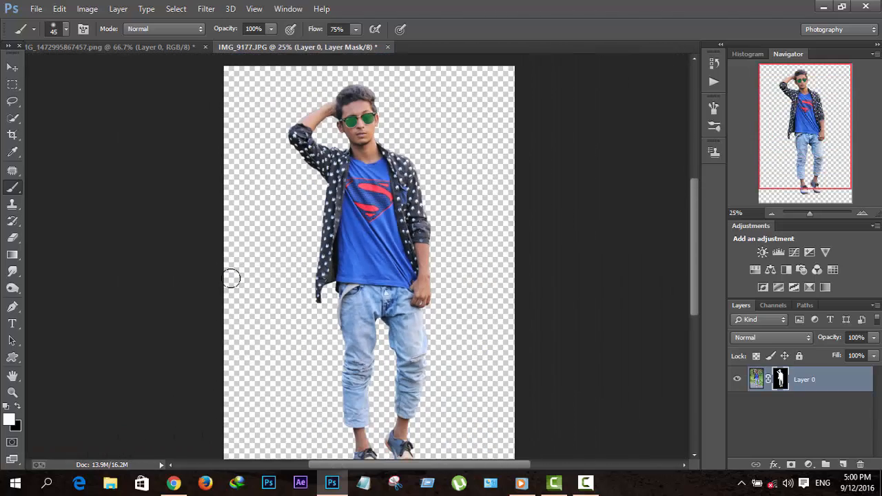
{"action": "key", "text": "ctrl+minus"}
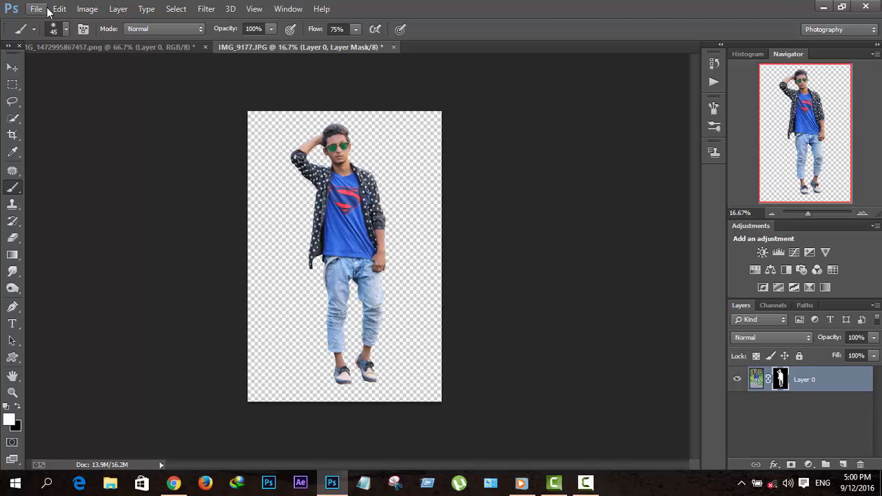
Copy the road image from the other open document into IMG_9177 as a new layer with the Move tool
{"action": "left_click", "coordinate": [170, 44]}
{"action": "left_click", "coordinate": [12, 67]}
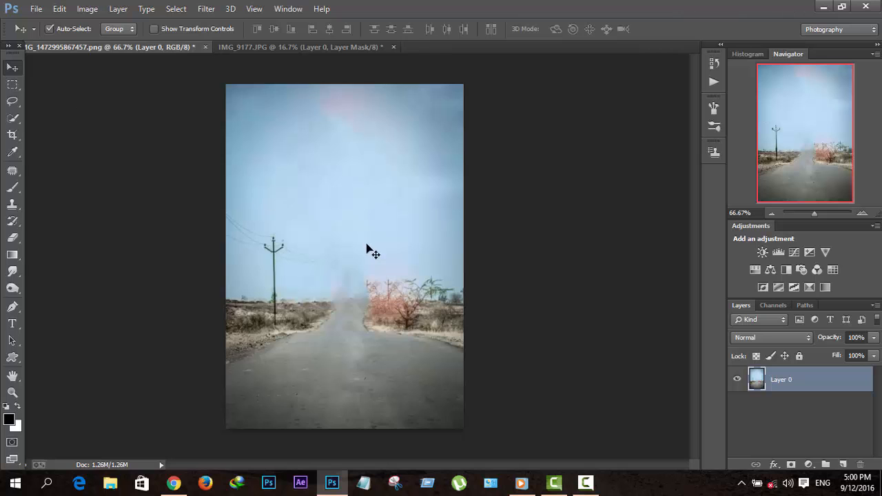
{"action": "left_click_drag", "start_coordinate": [369, 252], "coordinate": [347, 237]}
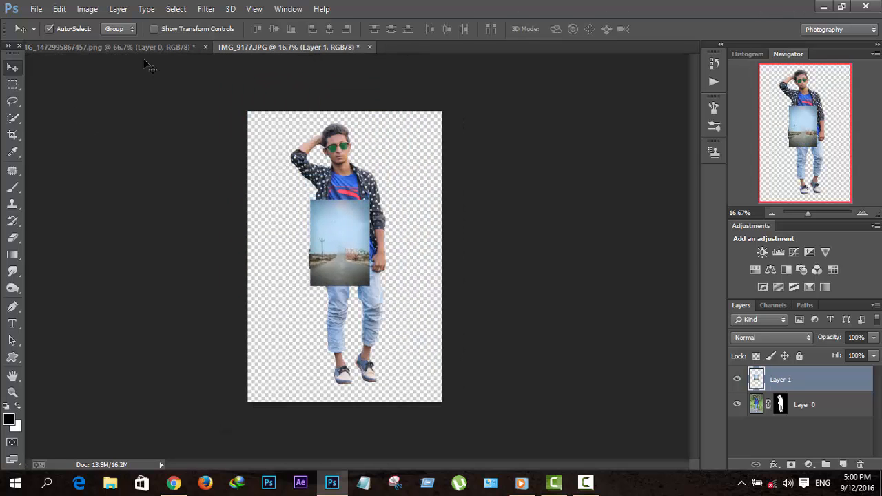
Scale the road layer to about 345% wide and 354% high to cover the canvas, and place it below Layer 0
{"action": "left_click", "coordinate": [154, 29]}
{"action": "left_click_drag", "start_coordinate": [351, 252], "coordinate": [348, 281]}
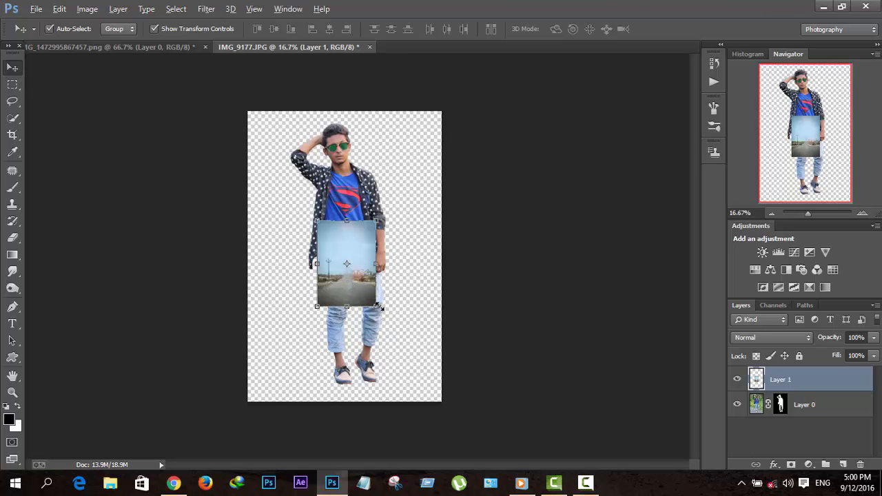
{"action": "mouse_move", "coordinate": [382, 308]}
{"action": "left_mouse_down"}
{"action": "mouse_move", "coordinate": [411, 397]}
{"action": "mouse_move", "coordinate": [429, 413]}
{"action": "mouse_move", "coordinate": [382, 308]}
{"action": "left_mouse_up"}
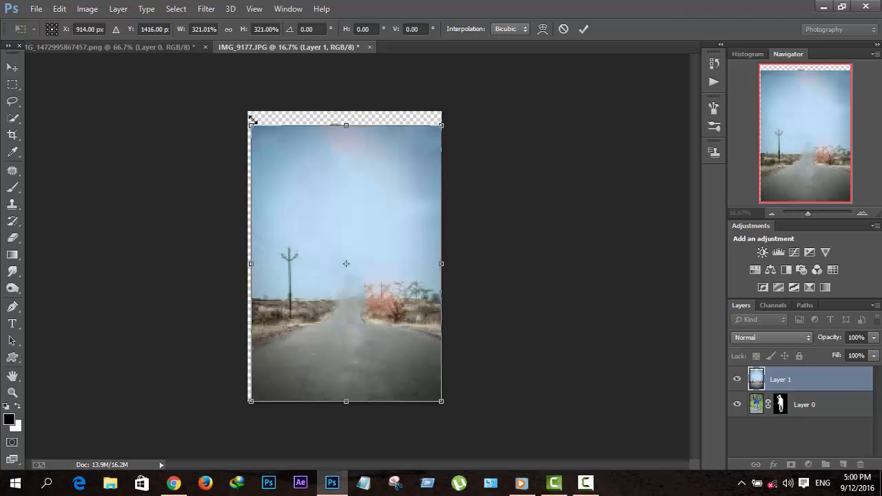
{"action": "left_click_drag", "start_coordinate": [253, 119], "coordinate": [247, 111]}
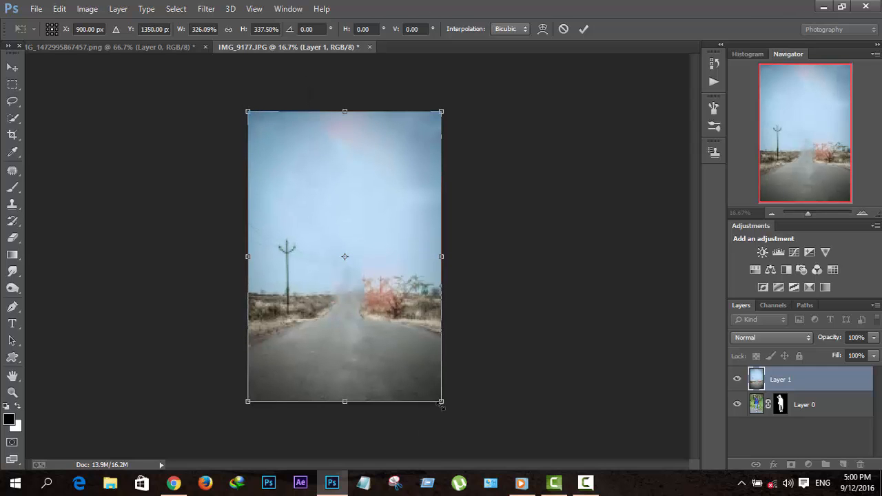
{"action": "left_click_drag", "start_coordinate": [441, 406], "coordinate": [453, 417]}
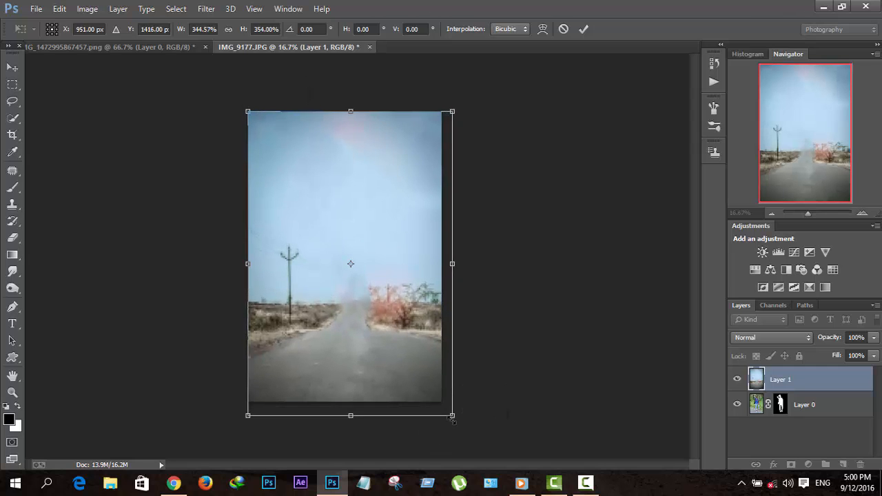
{"action": "left_click", "coordinate": [584, 28]}
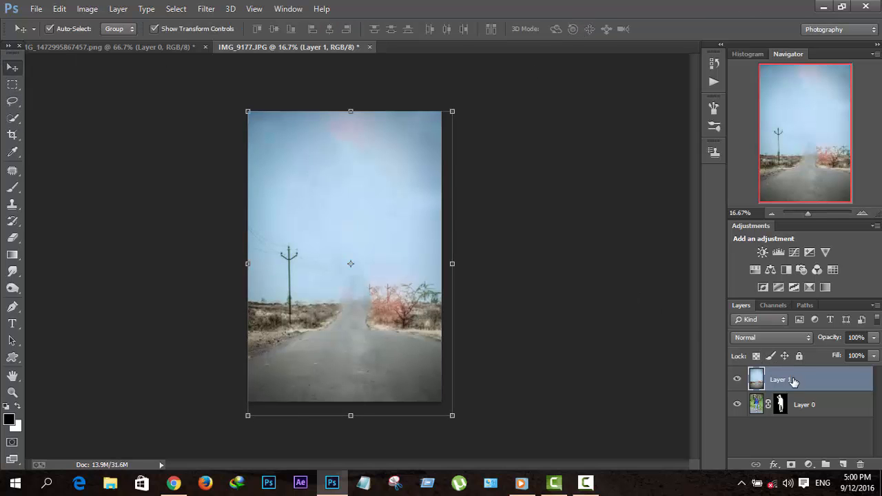
{"action": "left_click_drag", "start_coordinate": [793, 381], "coordinate": [800, 422]}
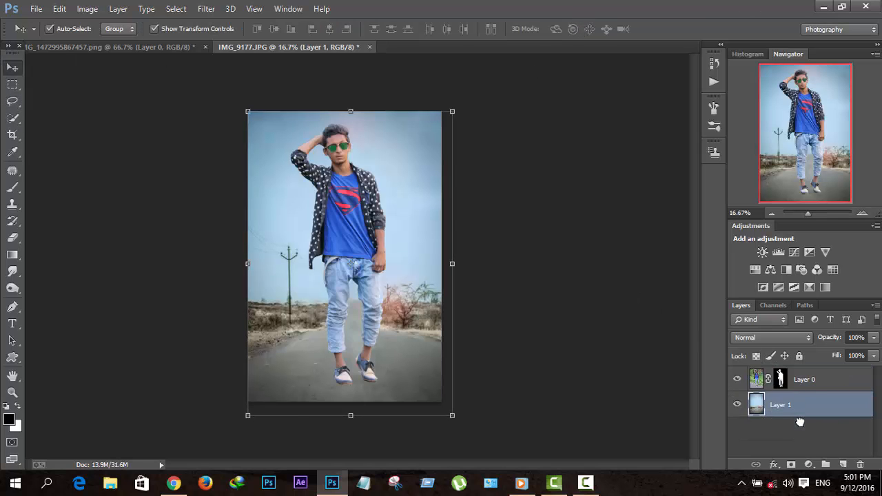
Extend the canvas with the Crop tool to the road image's full width and height
{"action": "left_click", "coordinate": [11, 135]}
{"action": "left_click_drag", "start_coordinate": [446, 110], "coordinate": [448, 111]}
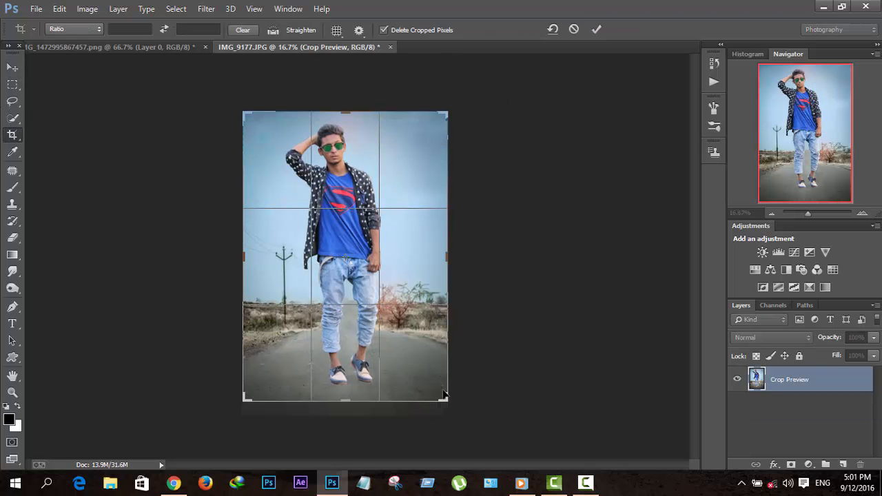
{"action": "left_click_drag", "start_coordinate": [443, 395], "coordinate": [445, 405]}
{"action": "left_click", "coordinate": [597, 35]}
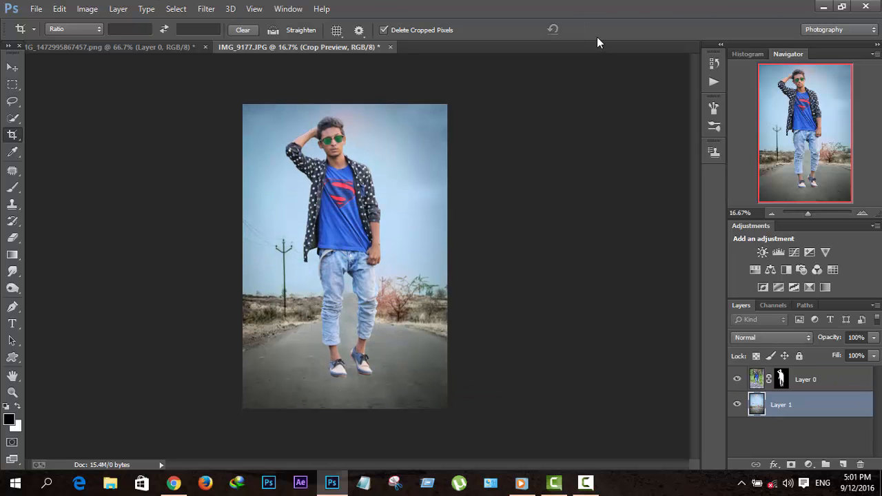
Scale the man on Layer 0 to about 92.8% and move him slightly lower on the road
{"action": "left_click", "coordinate": [782, 377]}
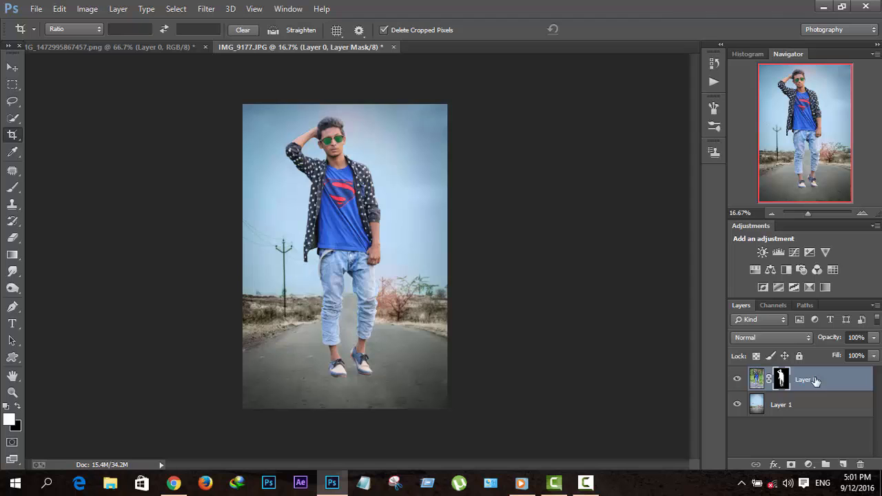
{"action": "left_click", "coordinate": [12, 68]}
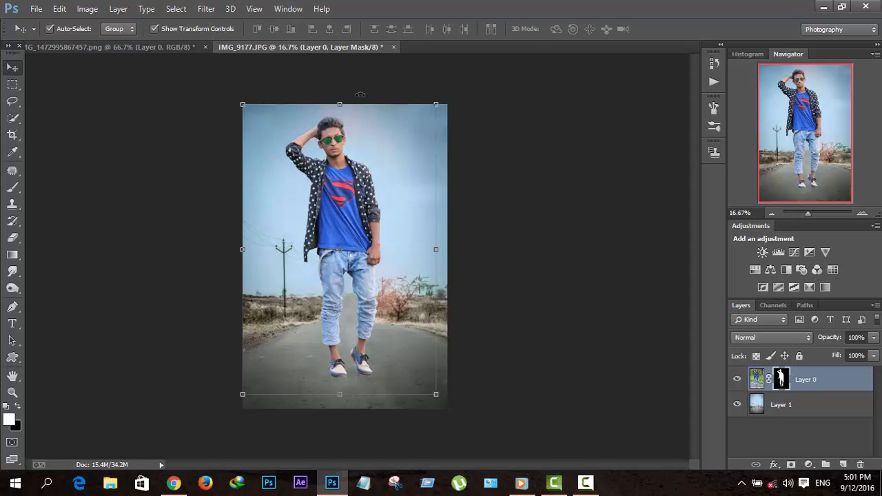
{"action": "left_click_drag", "start_coordinate": [436, 106], "coordinate": [431, 118]}
{"action": "left_click_drag", "start_coordinate": [398, 144], "coordinate": [396, 159]}
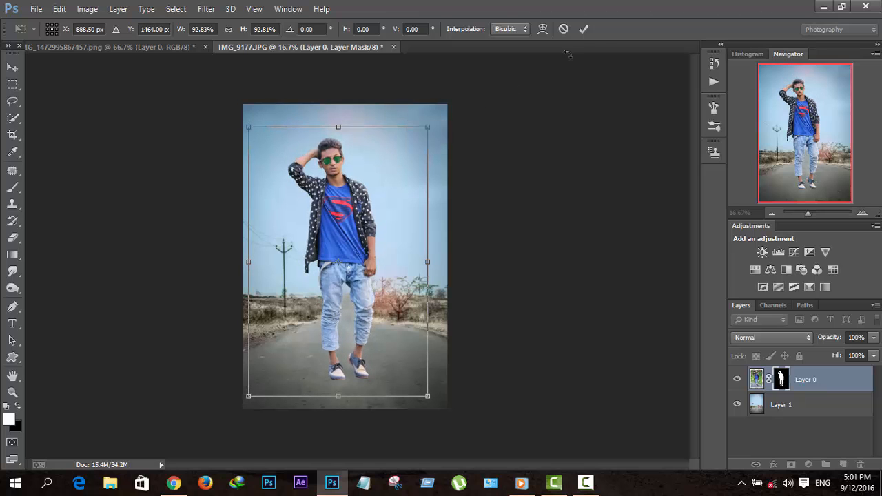
{"action": "left_click", "coordinate": [585, 28]}
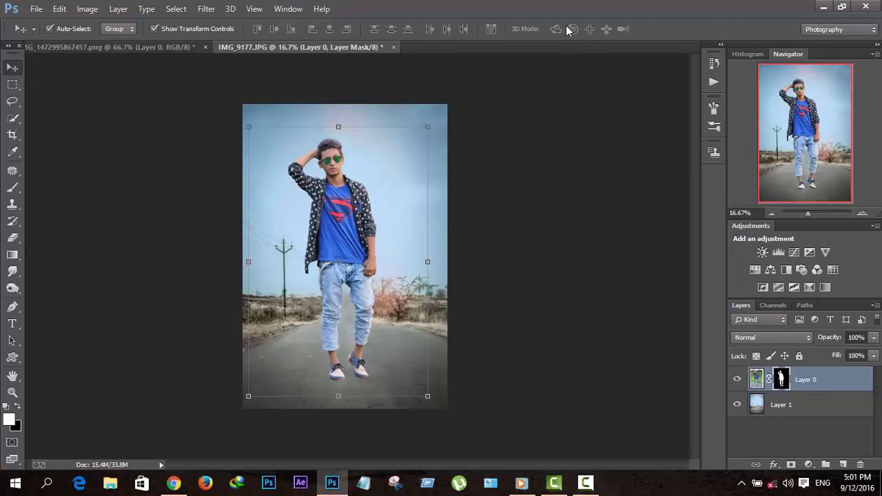
Examine how the man's shoes sit on the road surface, and check the overall composition
{"action": "key", "text": "ctrl+plus"}
{"action": "key", "text": "ctrl+plus"}
{"action": "key", "text": "ctrl+plus"}
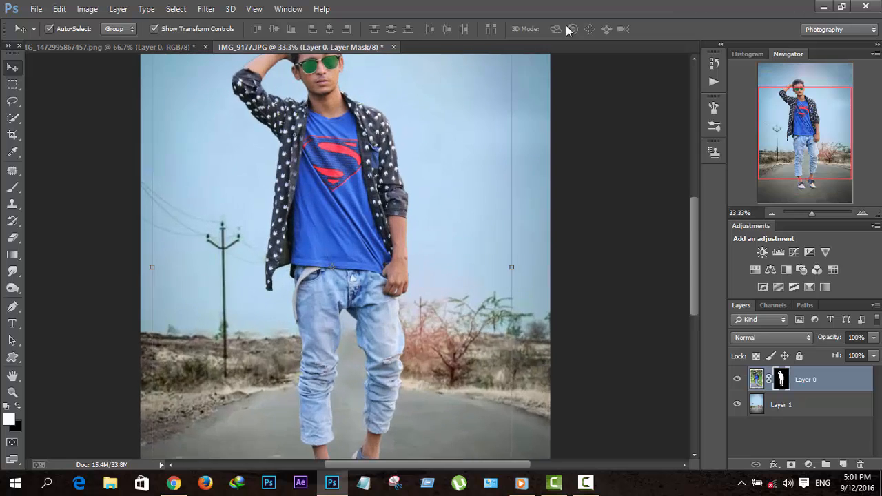
{"action": "scroll", "coordinate": [572, 69], "scroll_direction": "down", "scroll_amount": 10}
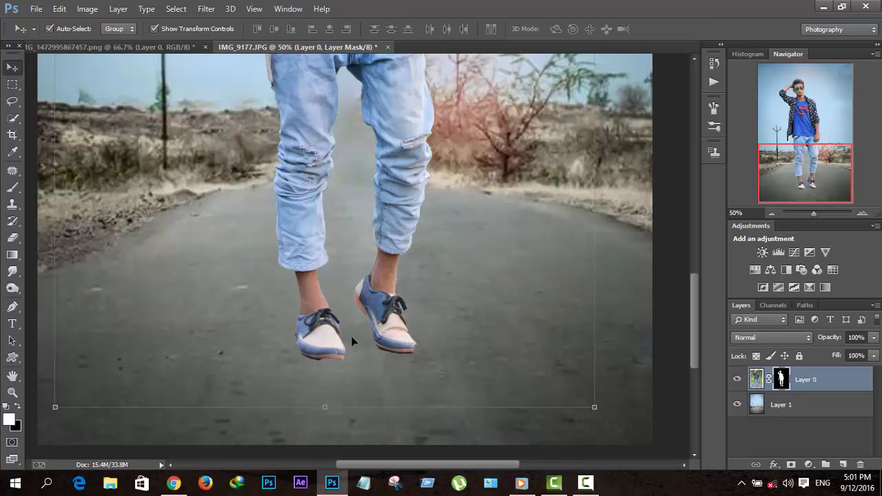
{"action": "key", "text": "ctrl+minus"}
{"action": "key", "text": "ctrl+minus"}
{"action": "key", "text": "ctrl+minus"}
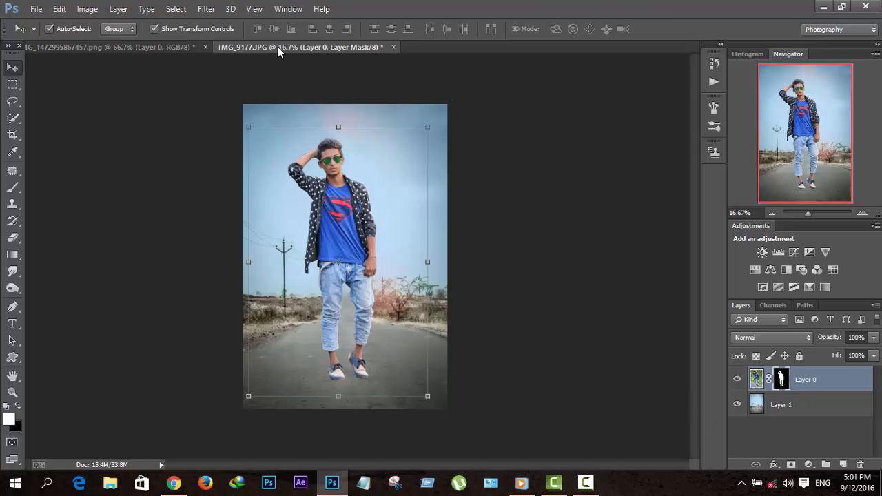
Hide the transform controls and duplicate the masked Layer 0
{"action": "left_click", "coordinate": [154, 29]}
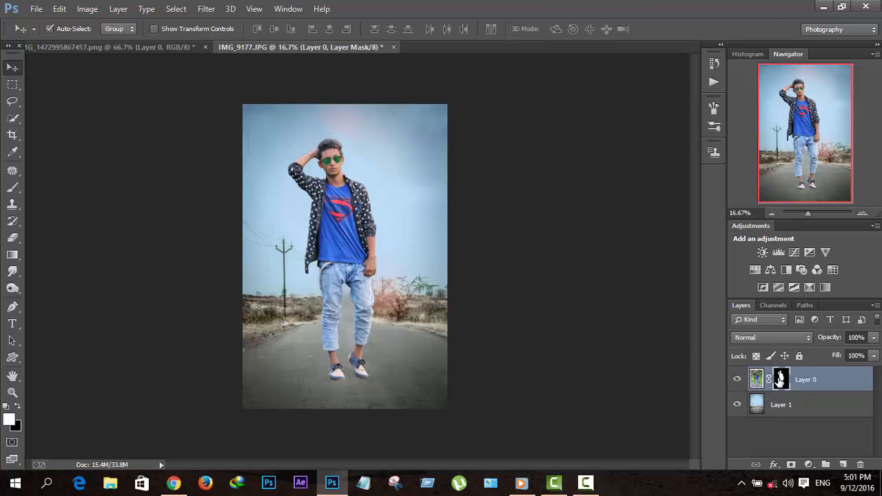
{"action": "right_click", "coordinate": [780, 379]}
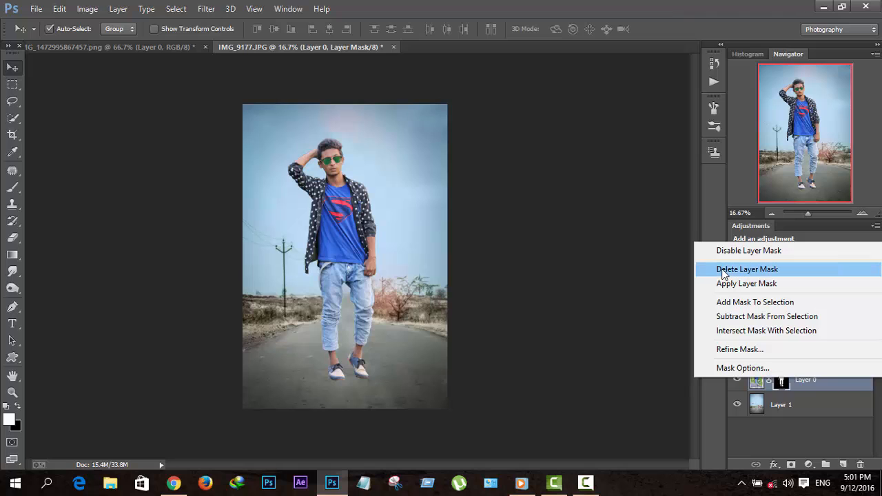
{"action": "left_click", "coordinate": [815, 386]}
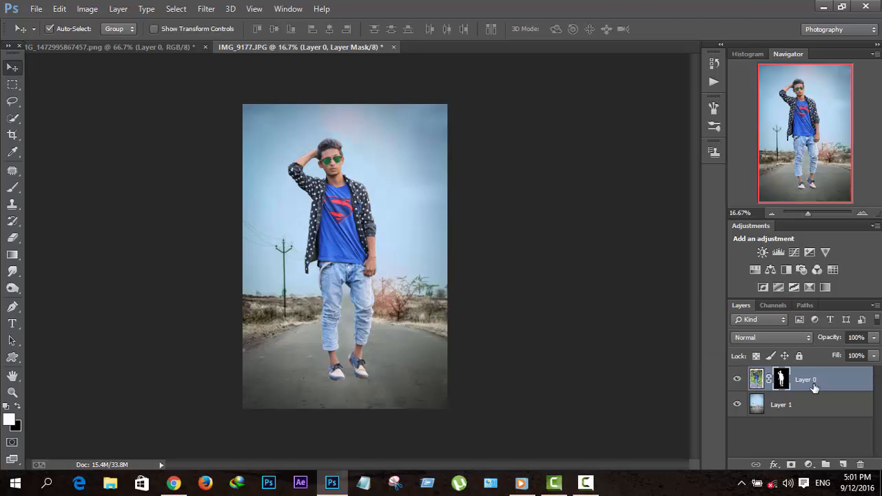
{"action": "key", "text": "ctrl+j"}
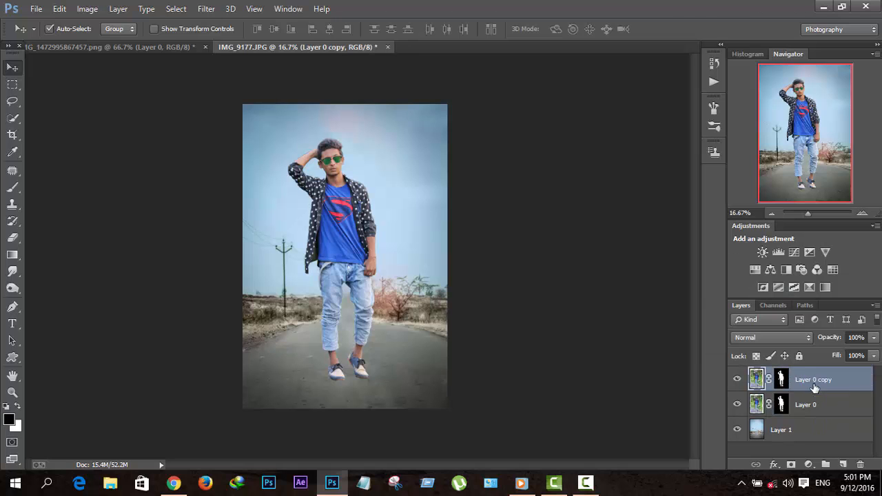
Delete the layer mask from the duplicate of Layer 0 without applying it
{"action": "left_click", "coordinate": [782, 378]}
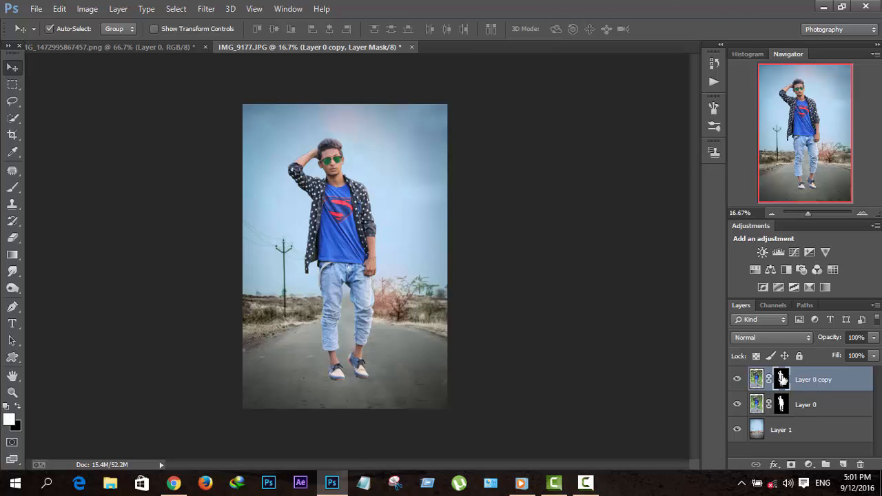
{"action": "left_click", "coordinate": [860, 465]}
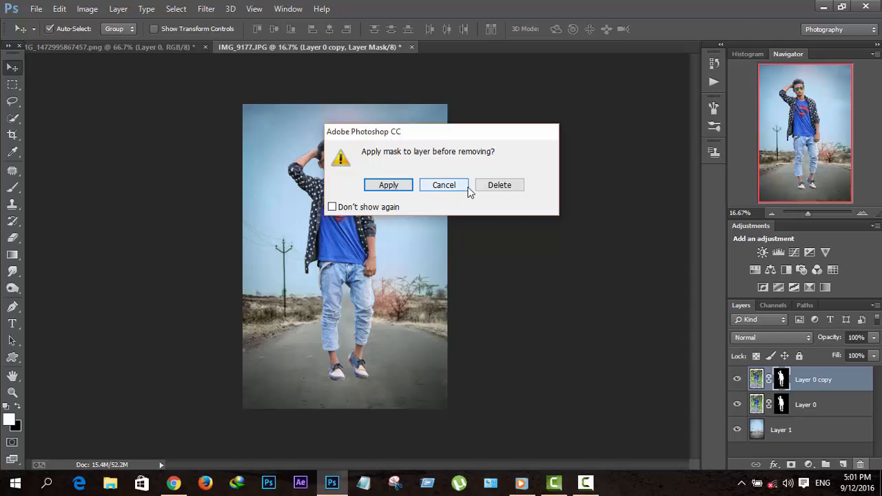
{"action": "left_click", "coordinate": [450, 188]}
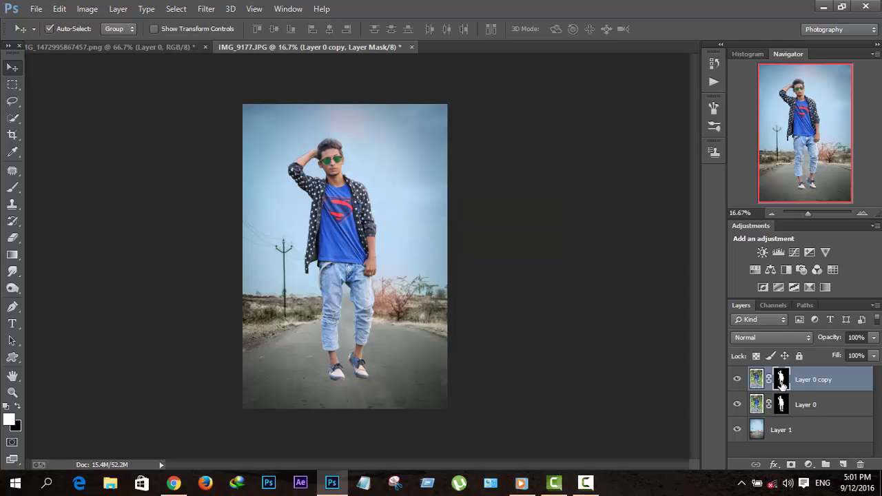
{"action": "left_click", "coordinate": [860, 465]}
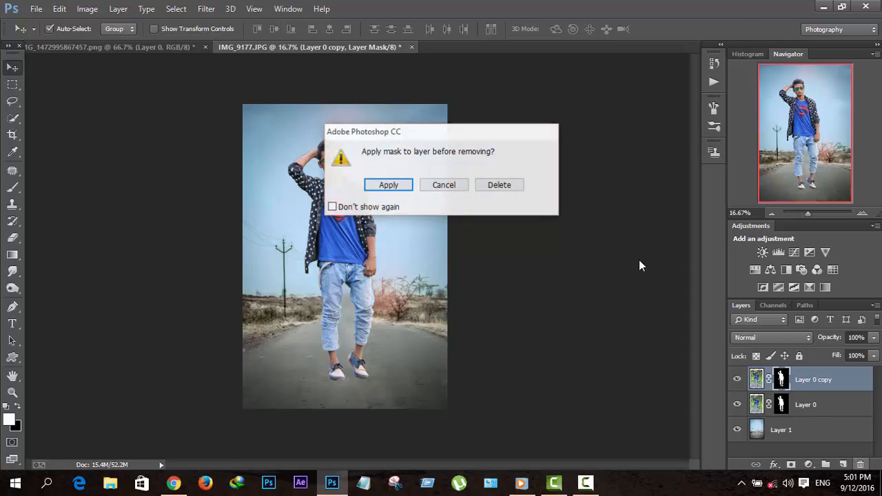
{"action": "left_click", "coordinate": [514, 186]}
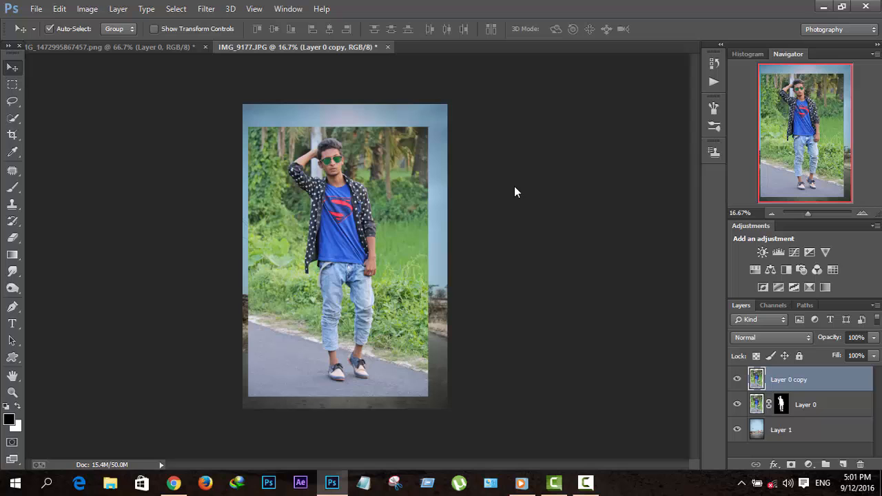
Add a white layer mask to Layer 0 copy, set its blend mode to Multiply, and ready a black brush
{"action": "left_click", "coordinate": [792, 465]}
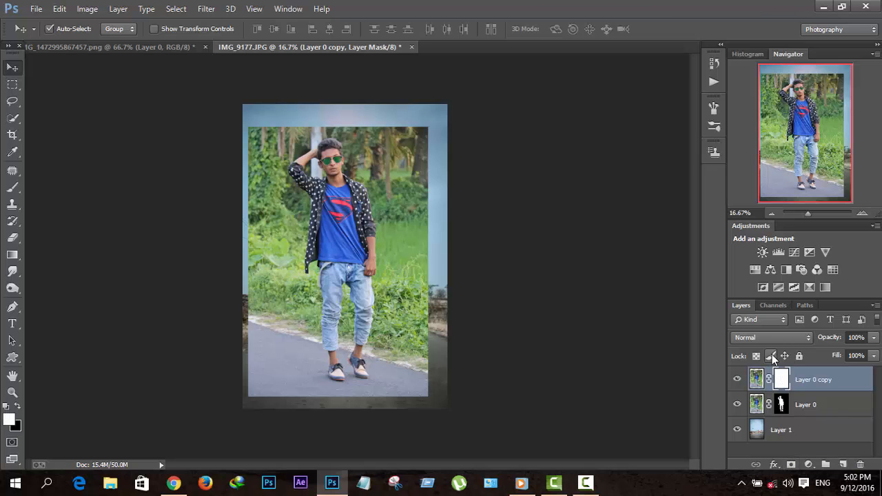
{"action": "left_click", "coordinate": [759, 338]}
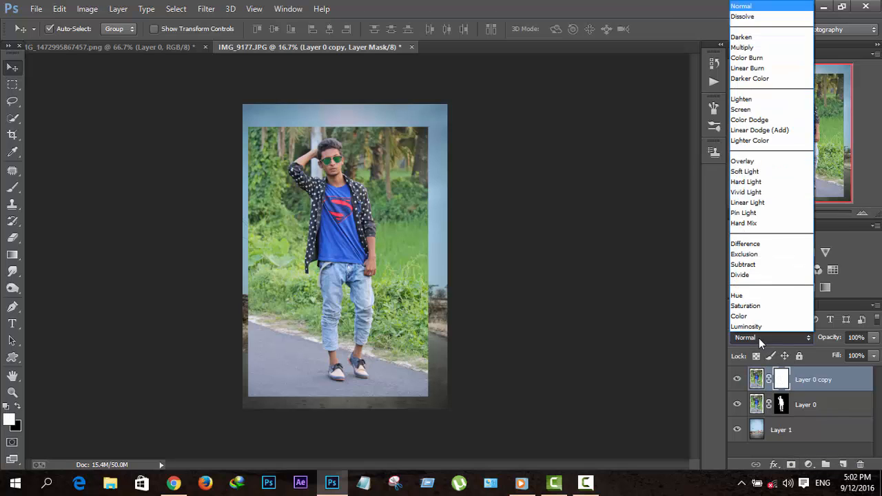
{"action": "left_click", "coordinate": [748, 47]}
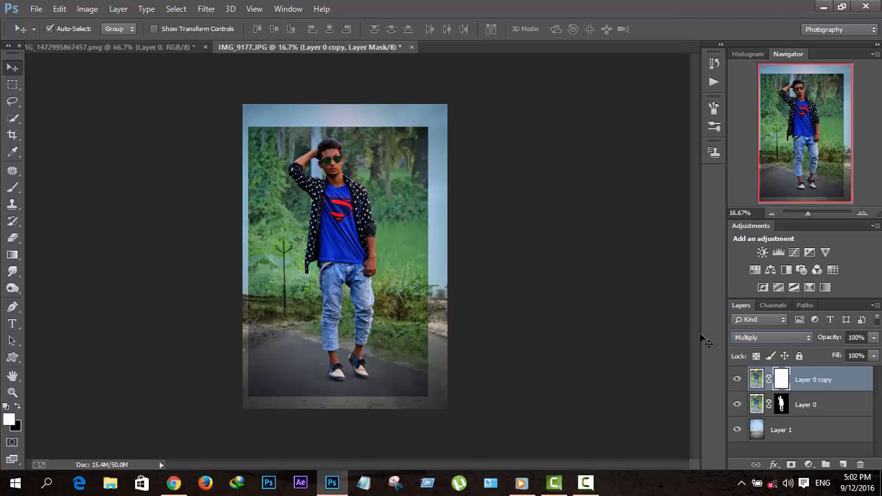
{"action": "left_click", "coordinate": [12, 186]}
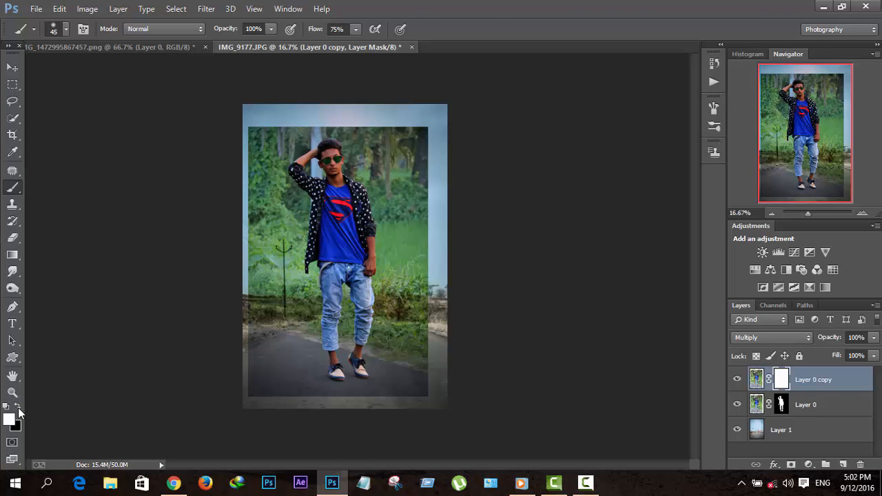
{"action": "key", "text": "d"}
Try masking out the greenery around the man with a black 800 px brush, and undo the painting
{"action": "mouse_move", "coordinate": [238, 125]}
{"action": "left_mouse_down"}
{"action": "mouse_move", "coordinate": [405, 111]}
{"action": "mouse_move", "coordinate": [206, 124]}
{"action": "mouse_move", "coordinate": [149, 116]}
{"action": "mouse_move", "coordinate": [351, 148]}
{"action": "mouse_move", "coordinate": [312, 160]}
{"action": "mouse_move", "coordinate": [287, 186]}
{"action": "mouse_move", "coordinate": [368, 180]}
{"action": "mouse_move", "coordinate": [414, 195]}
{"action": "mouse_move", "coordinate": [267, 223]}
{"action": "mouse_move", "coordinate": [270, 233]}
{"action": "mouse_move", "coordinate": [260, 223]}
{"action": "mouse_move", "coordinate": [234, 293]}
{"action": "mouse_move", "coordinate": [233, 335]}
{"action": "left_mouse_up"}
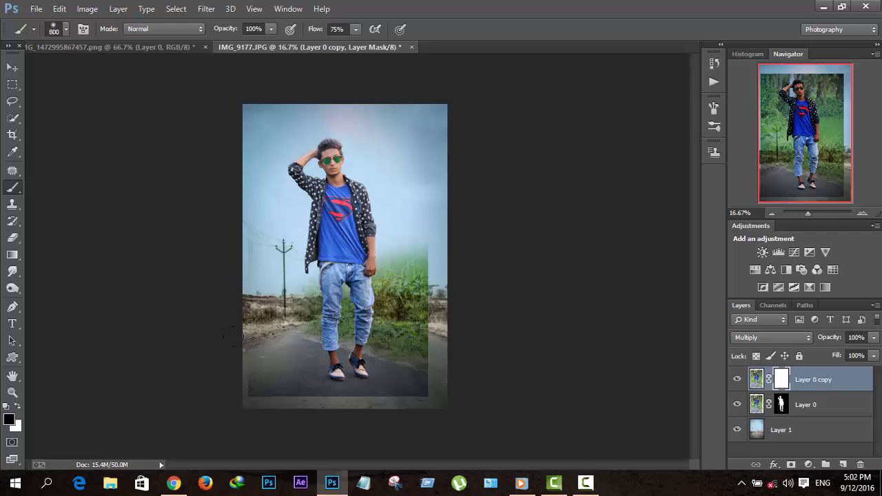
{"action": "left_click", "coordinate": [59, 9]}
{"action": "left_click", "coordinate": [93, 52]}
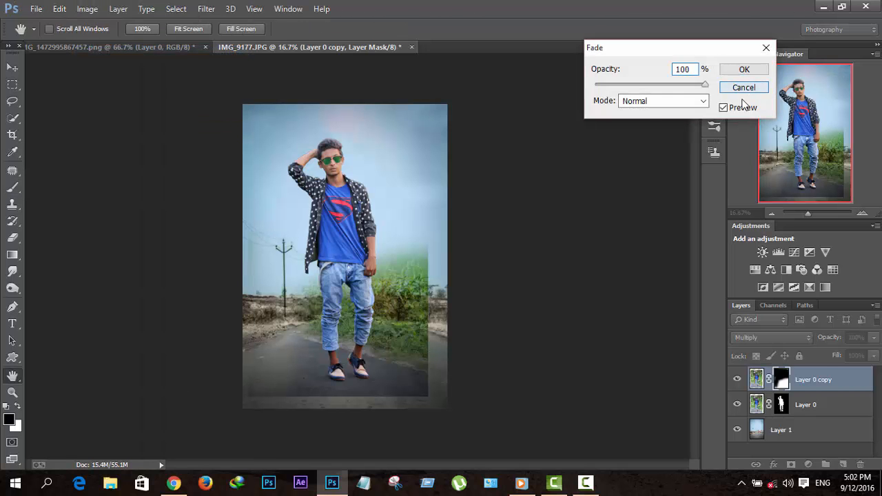
{"action": "key", "text": "Return"}
{"action": "left_click", "coordinate": [60, 8]}
{"action": "left_click", "coordinate": [83, 39]}
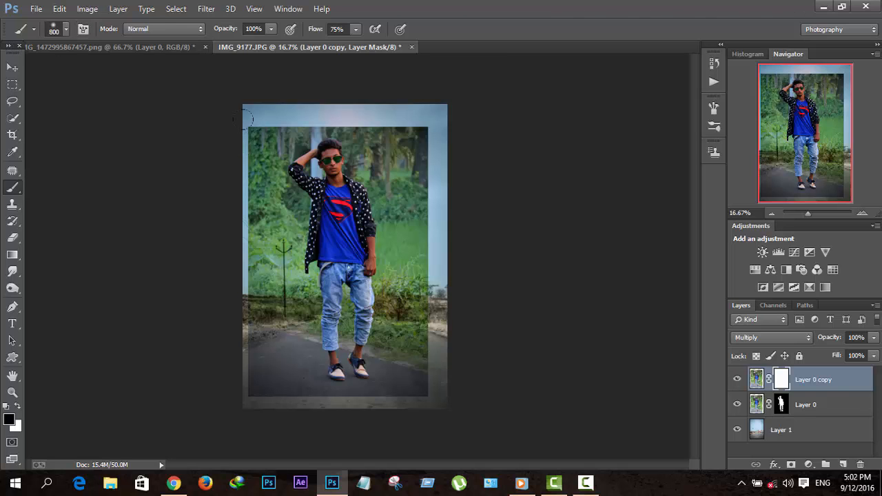
Paint the Layer 0 copy mask black with the 800 px brush over the greenery, keeping the road area around the shoes
{"action": "mouse_move", "coordinate": [246, 119]}
{"action": "left_mouse_down"}
{"action": "mouse_move", "coordinate": [393, 119]}
{"action": "mouse_move", "coordinate": [240, 152]}
{"action": "mouse_move", "coordinate": [411, 123]}
{"action": "mouse_move", "coordinate": [397, 113]}
{"action": "mouse_move", "coordinate": [387, 135]}
{"action": "mouse_move", "coordinate": [270, 143]}
{"action": "mouse_move", "coordinate": [346, 158]}
{"action": "mouse_move", "coordinate": [255, 182]}
{"action": "mouse_move", "coordinate": [296, 244]}
{"action": "mouse_move", "coordinate": [279, 242]}
{"action": "mouse_move", "coordinate": [300, 242]}
{"action": "mouse_move", "coordinate": [225, 243]}
{"action": "mouse_move", "coordinate": [290, 244]}
{"action": "mouse_move", "coordinate": [231, 257]}
{"action": "mouse_move", "coordinate": [454, 247]}
{"action": "mouse_move", "coordinate": [435, 243]}
{"action": "mouse_move", "coordinate": [408, 200]}
{"action": "mouse_move", "coordinate": [423, 229]}
{"action": "mouse_move", "coordinate": [425, 280]}
{"action": "mouse_move", "coordinate": [456, 280]}
{"action": "mouse_move", "coordinate": [384, 282]}
{"action": "mouse_move", "coordinate": [401, 288]}
{"action": "mouse_move", "coordinate": [376, 291]}
{"action": "mouse_move", "coordinate": [297, 277]}
{"action": "mouse_move", "coordinate": [451, 327]}
{"action": "mouse_move", "coordinate": [399, 301]}
{"action": "left_mouse_up"}
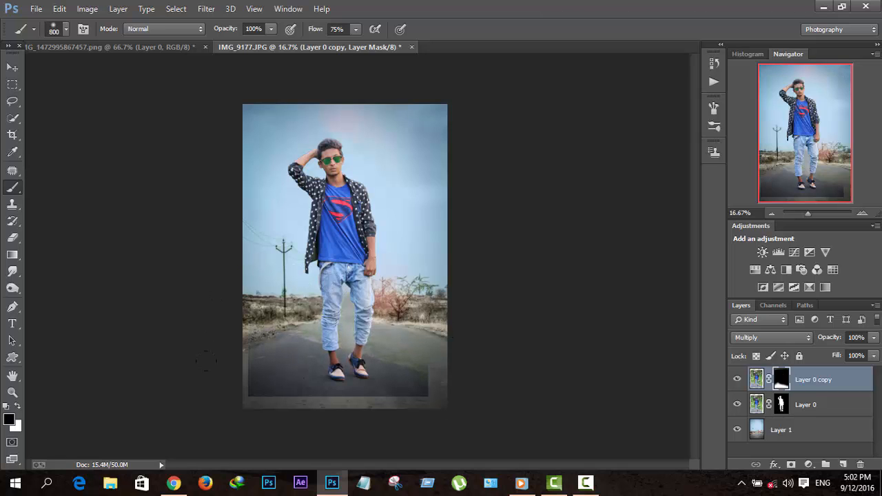
Try the Darken and Luminosity blend modes on Layer 0 copy, and restore Multiply
{"action": "left_click", "coordinate": [768, 338]}
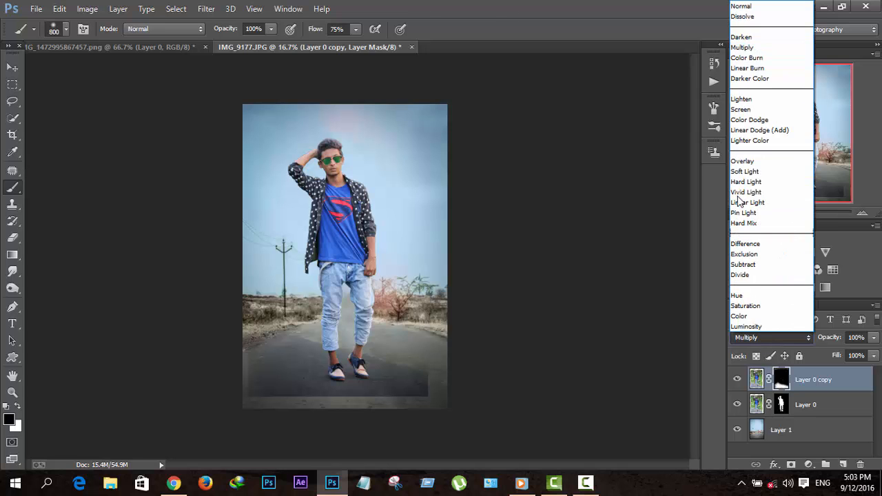
{"action": "left_click", "coordinate": [744, 37]}
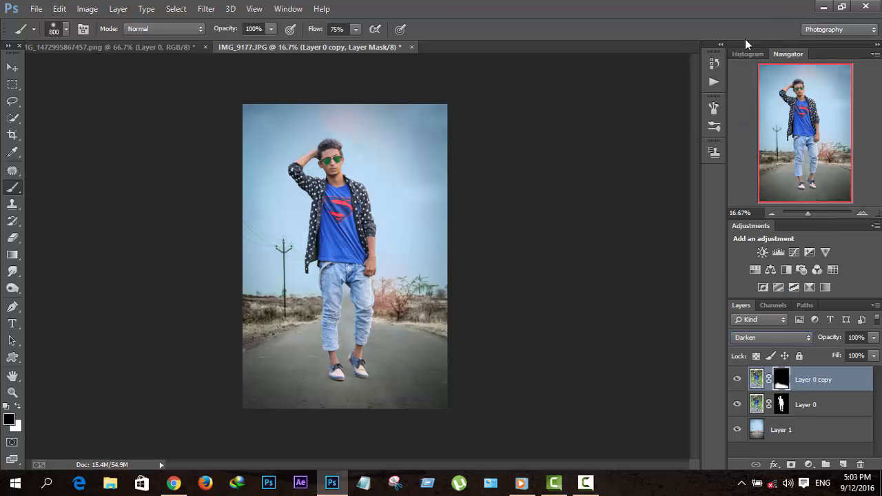
{"action": "left_click", "coordinate": [786, 339]}
{"action": "left_click", "coordinate": [762, 327]}
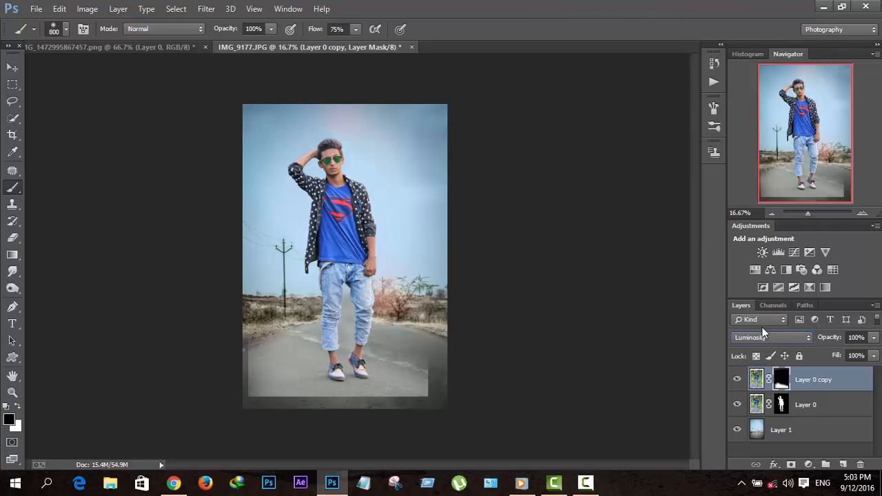
{"action": "left_click", "coordinate": [767, 337]}
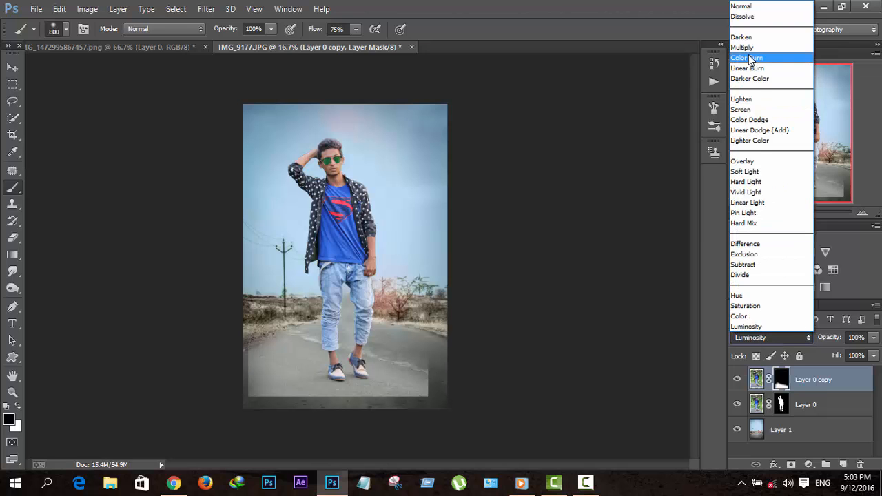
{"action": "left_click", "coordinate": [745, 47]}
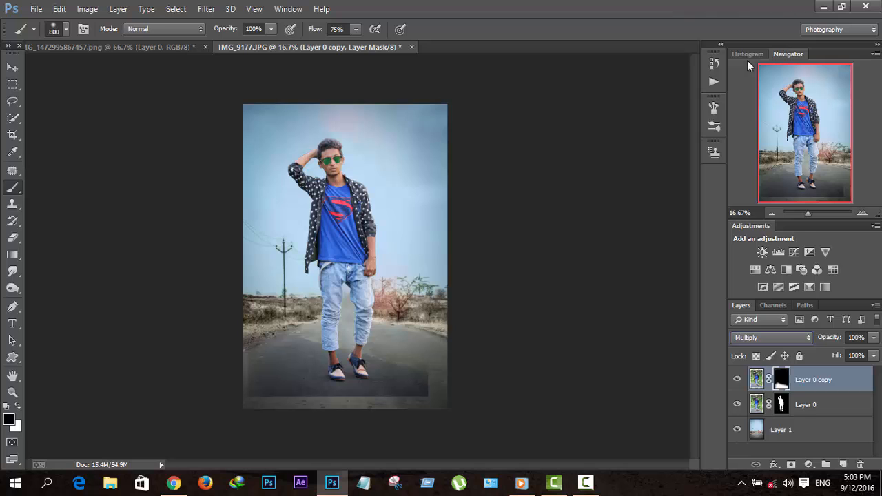
Select Layer 0 copy and Layer 0 together and move them slightly lower on the road
{"action": "left_click", "coordinate": [817, 407], "text": "shift"}
{"action": "left_click", "coordinate": [14, 71]}
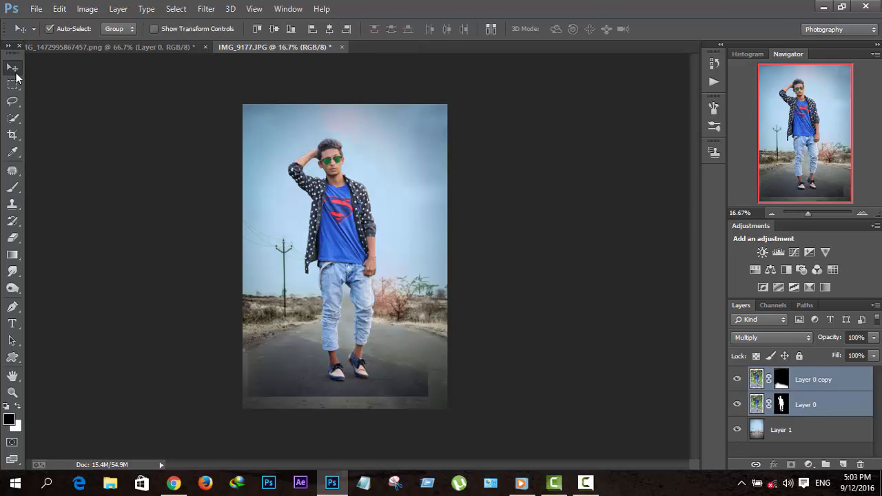
{"action": "left_click_drag", "start_coordinate": [325, 263], "coordinate": [327, 273]}
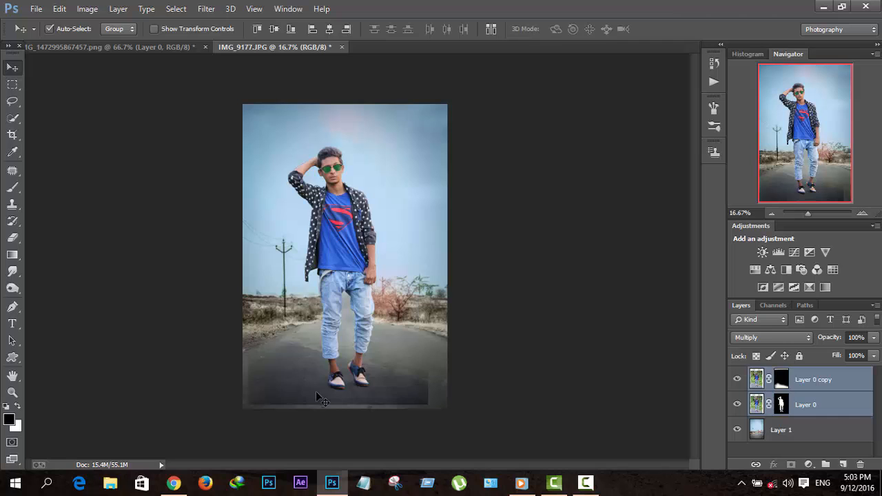
Apply the layer mask of Layer 0 copy permanently to the layer
{"action": "left_click", "coordinate": [780, 384]}
{"action": "right_click", "coordinate": [780, 384]}
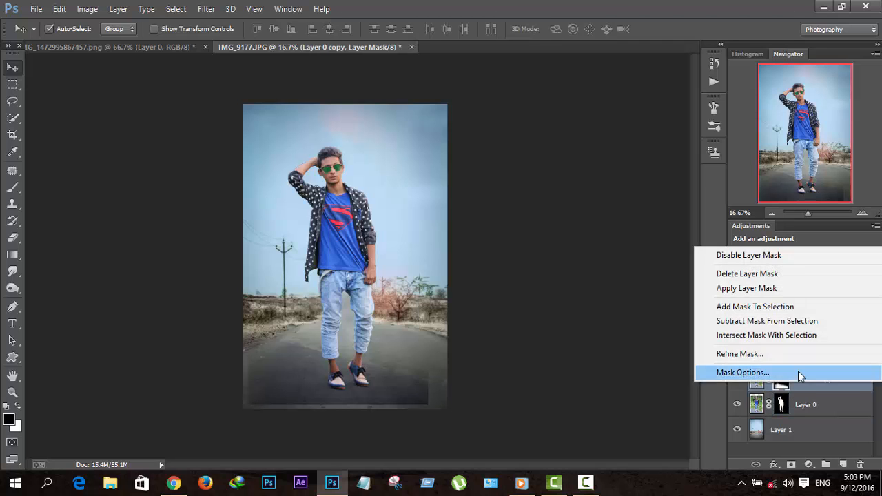
{"action": "left_click", "coordinate": [712, 289]}
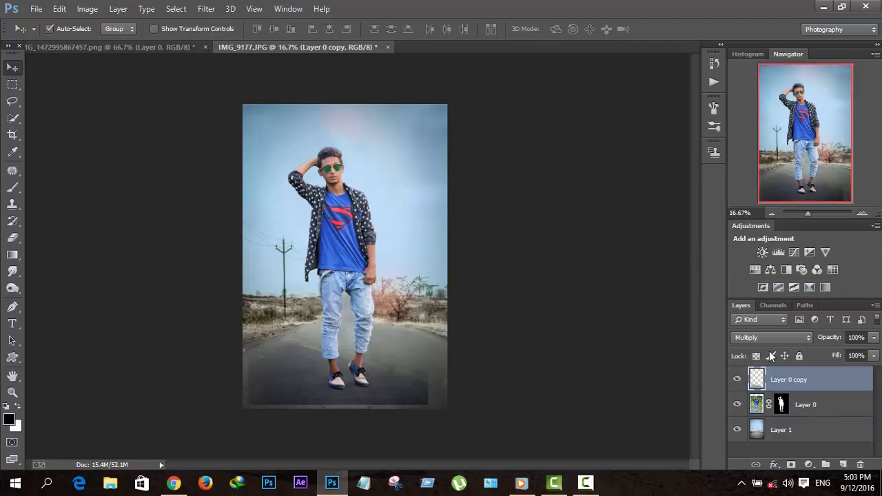
Brighten Layer 0 copy with a Levels adjustment, setting the midtone input to 3.18
{"action": "left_click", "coordinate": [85, 9]}
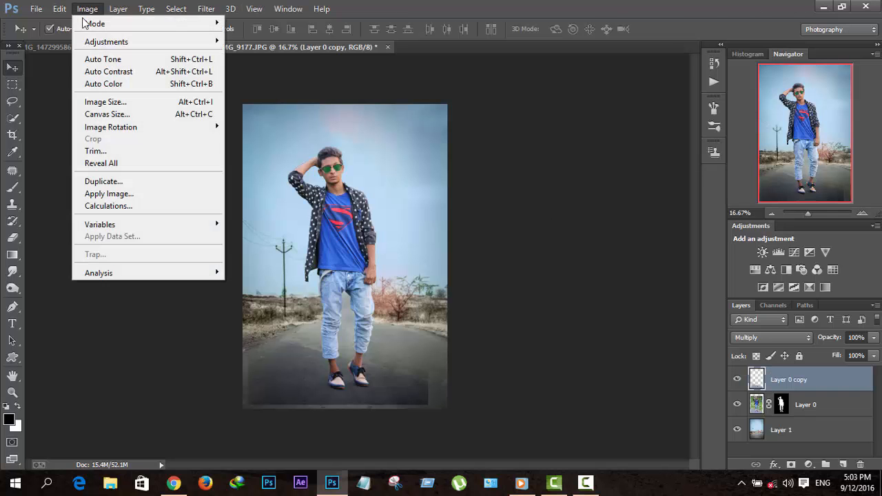
{"action": "mouse_move", "coordinate": [98, 49]}
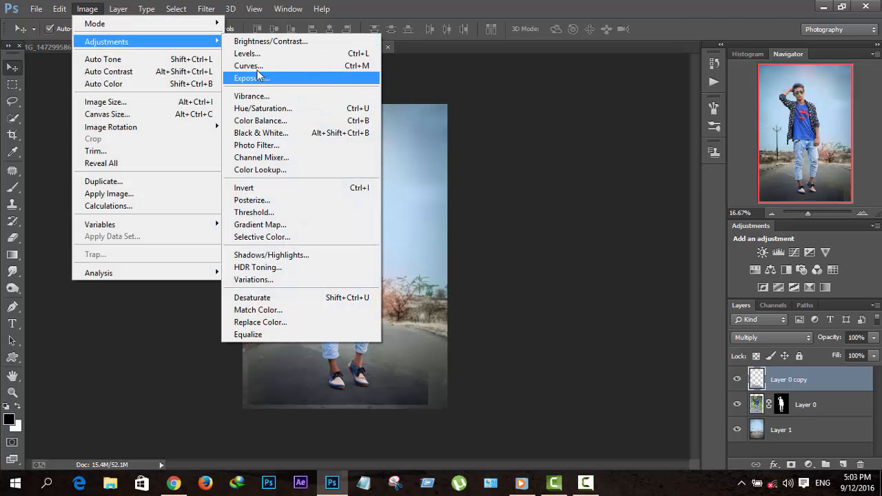
{"action": "left_click", "coordinate": [256, 58]}
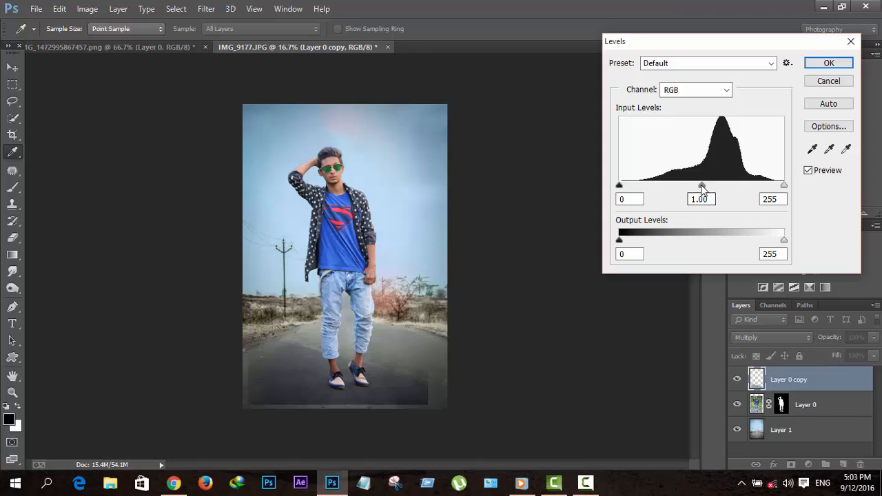
{"action": "left_click_drag", "start_coordinate": [702, 186], "coordinate": [639, 187]}
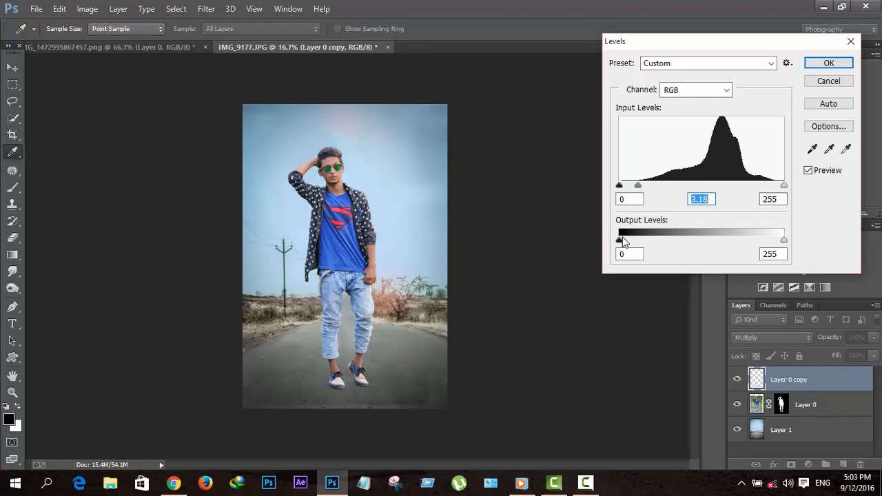
{"action": "left_click_drag", "start_coordinate": [620, 240], "coordinate": [658, 242]}
{"action": "mouse_move", "coordinate": [784, 240]}
{"action": "left_mouse_down"}
{"action": "mouse_move", "coordinate": [754, 243]}
{"action": "mouse_move", "coordinate": [789, 237]}
{"action": "left_mouse_up"}
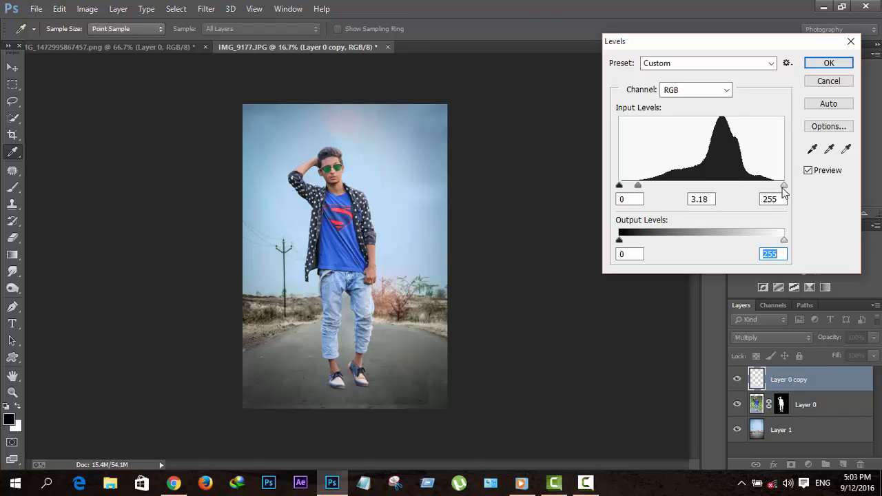
{"action": "mouse_move", "coordinate": [784, 185]}
{"action": "left_mouse_down"}
{"action": "mouse_move", "coordinate": [743, 195]}
{"action": "mouse_move", "coordinate": [770, 193]}
{"action": "left_mouse_up"}
{"action": "left_click", "coordinate": [829, 64]}
{"action": "key", "text": "v"}
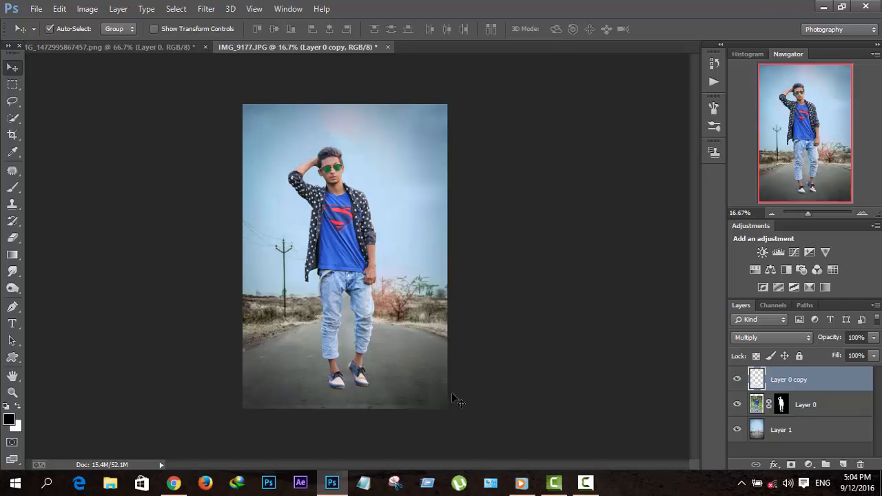
Duplicate Layer 0 copy and shift the duplicate sideways to the road's right edge
{"action": "key", "text": "ctrl+j"}
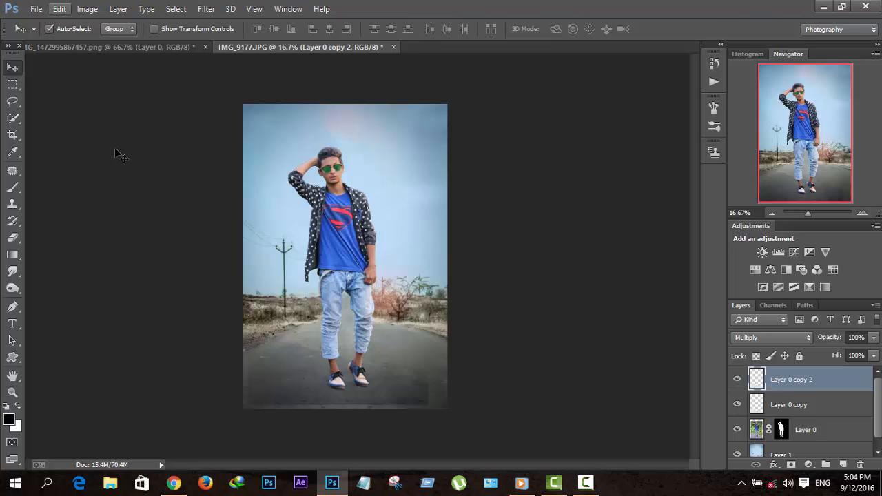
{"action": "left_click_drag", "start_coordinate": [373, 380], "coordinate": [518, 384]}
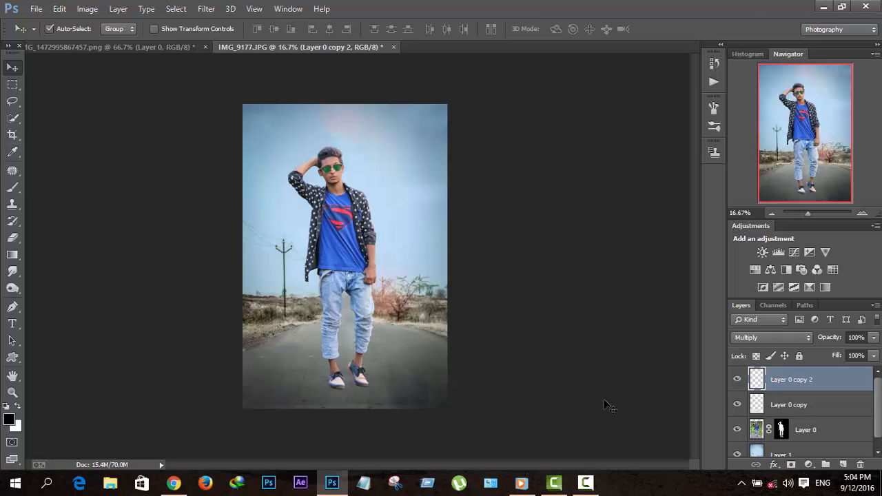
Merge Layer 0 copy 2 with Layer 0 copy and set the merged layer's blend mode to Multiply
{"action": "left_click", "coordinate": [762, 409], "text": "shift"}
{"action": "right_click", "coordinate": [765, 404]}
{"action": "left_click", "coordinate": [544, 370]}
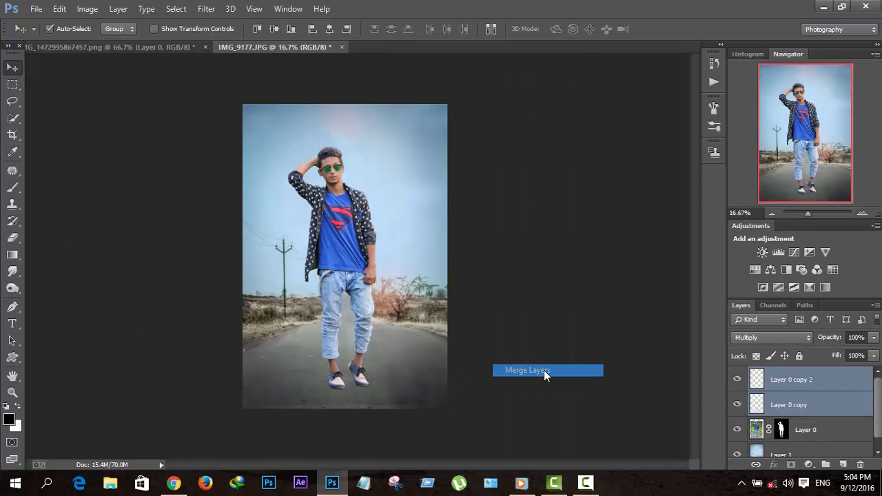
{"action": "left_click", "coordinate": [734, 337]}
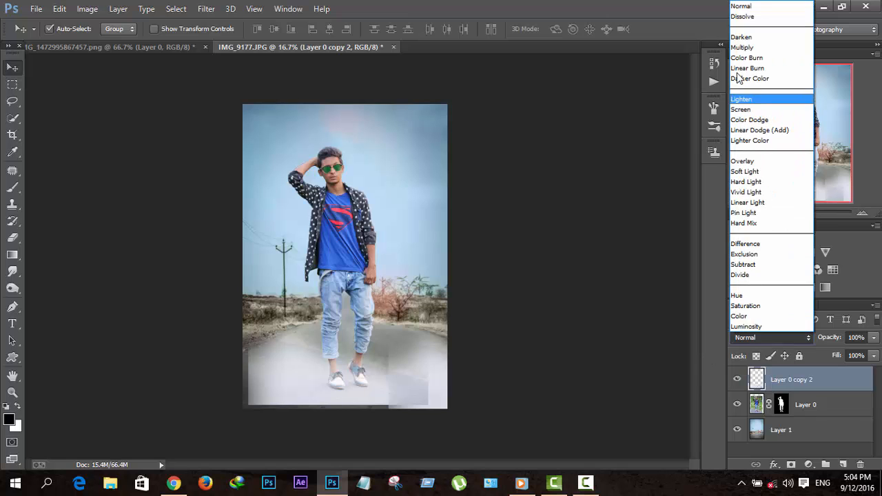
{"action": "left_click", "coordinate": [739, 46]}
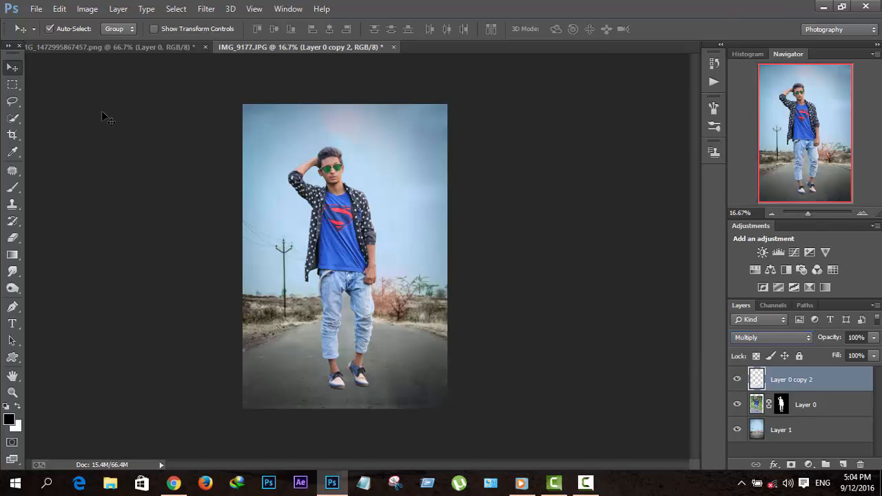
Select Layer 0 copy 2 and Layer 0 together and move the man slightly down and to the left
{"action": "left_click", "coordinate": [814, 412], "text": "shift"}
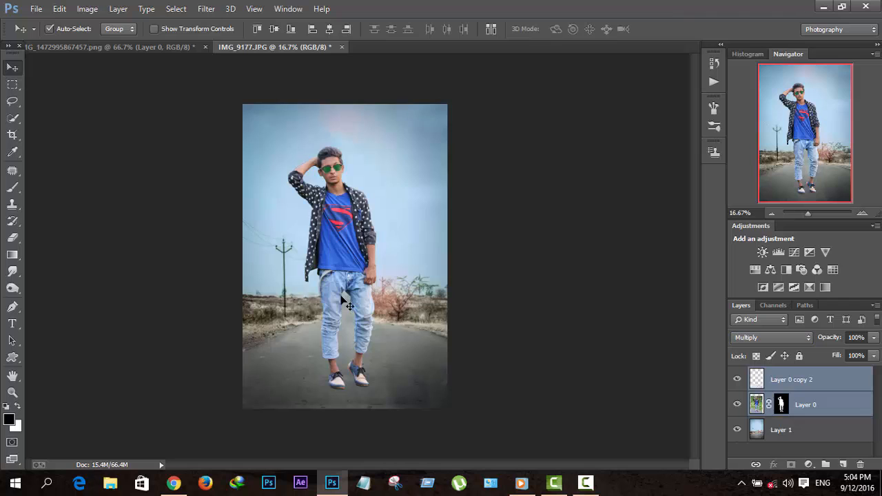
{"action": "left_click_drag", "start_coordinate": [345, 297], "coordinate": [340, 304]}
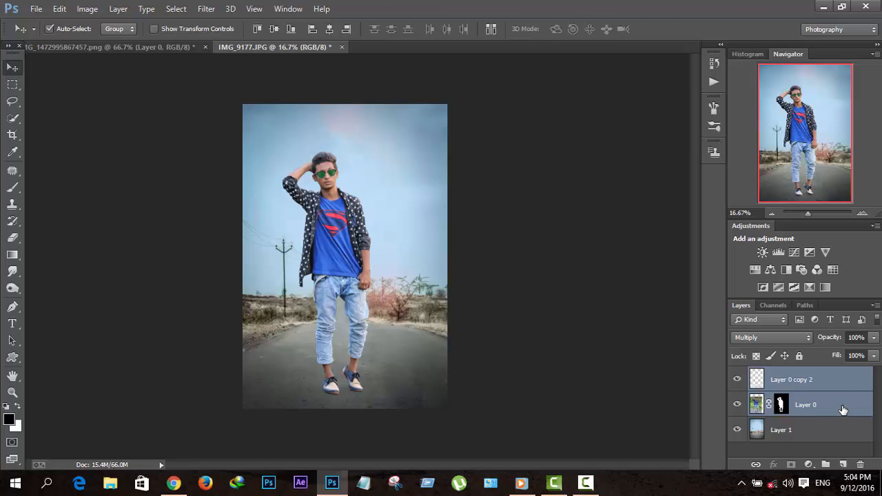
Adjust Layer 1 with the Camera Raw filter, setting Clarity to -16, Shadows to -7 and Luminance noise reduction to 4
{"action": "left_click", "coordinate": [788, 432]}
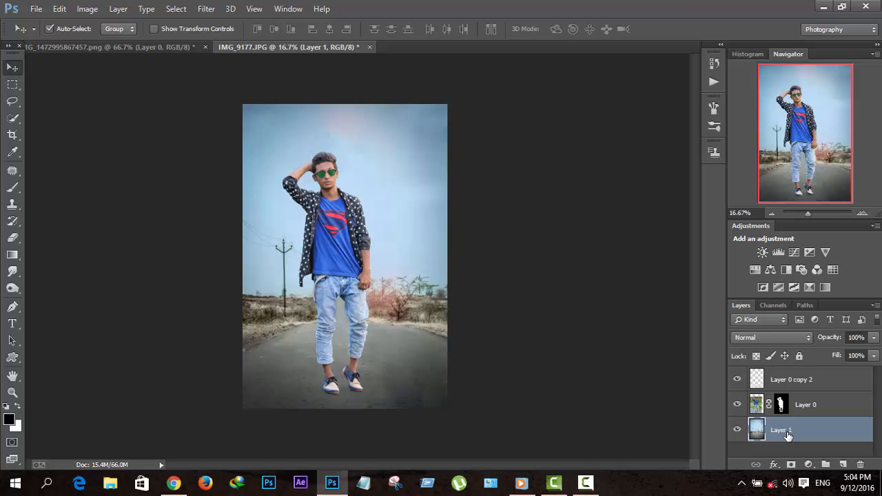
{"action": "left_click", "coordinate": [207, 10]}
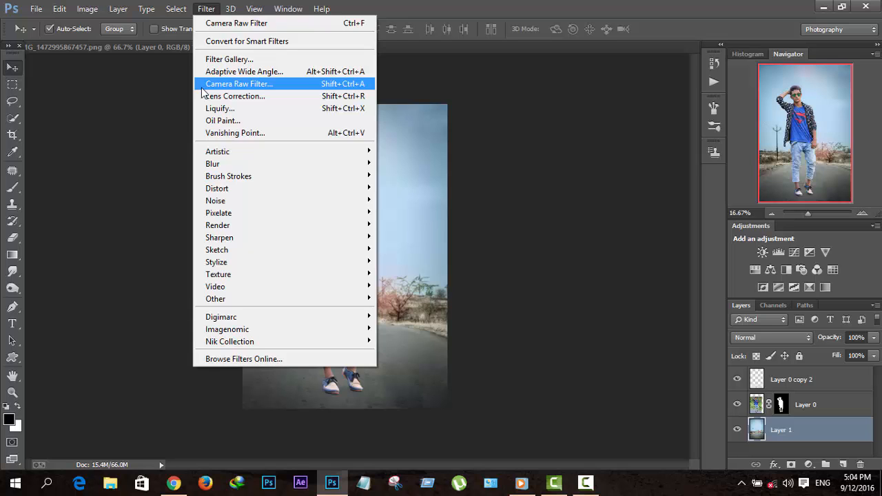
{"action": "left_click", "coordinate": [201, 87]}
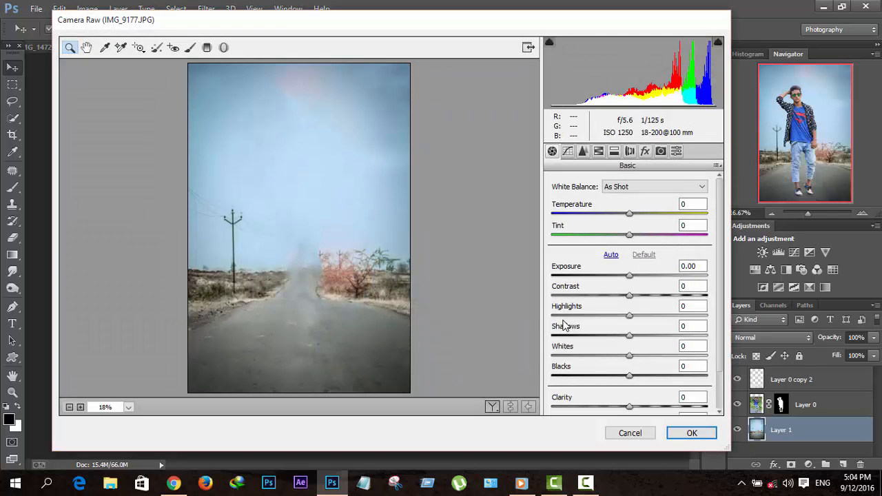
{"action": "scroll", "coordinate": [646, 336], "scroll_direction": "down", "scroll_amount": 2}
{"action": "left_click", "coordinate": [629, 362]}
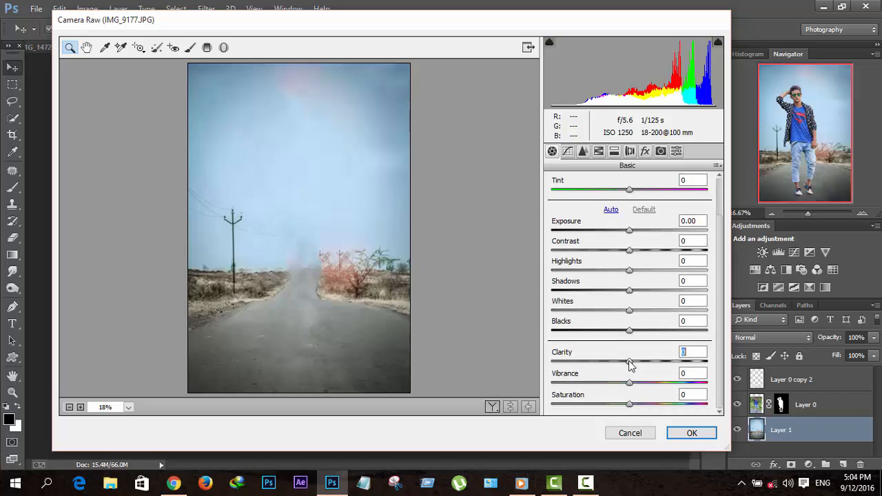
{"action": "left_click_drag", "start_coordinate": [629, 362], "coordinate": [617, 362]}
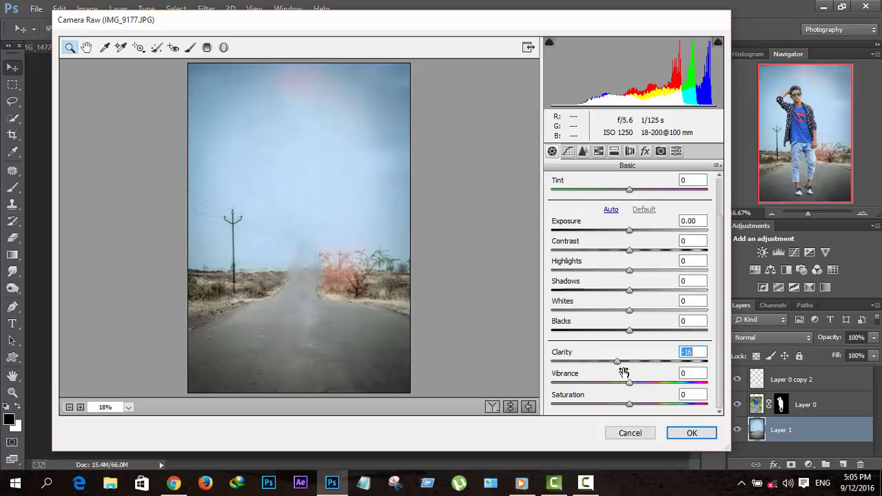
{"action": "mouse_move", "coordinate": [628, 293]}
{"action": "left_mouse_down"}
{"action": "mouse_move", "coordinate": [646, 291]}
{"action": "mouse_move", "coordinate": [625, 293]}
{"action": "left_mouse_up"}
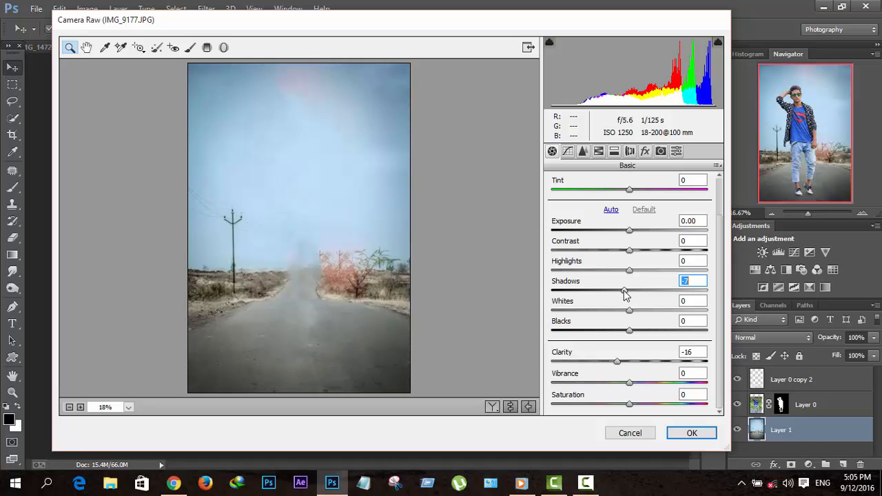
{"action": "left_click", "coordinate": [583, 151]}
{"action": "left_click_drag", "start_coordinate": [553, 311], "coordinate": [559, 311]}
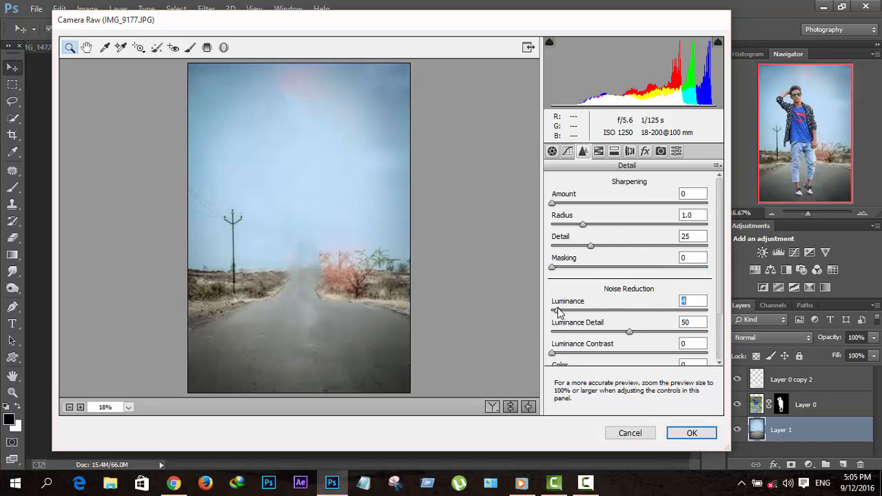
Set the Blues luminance to -11 and the Blues saturation to +23, and apply the Camera Raw filter
{"action": "left_click", "coordinate": [599, 151]}
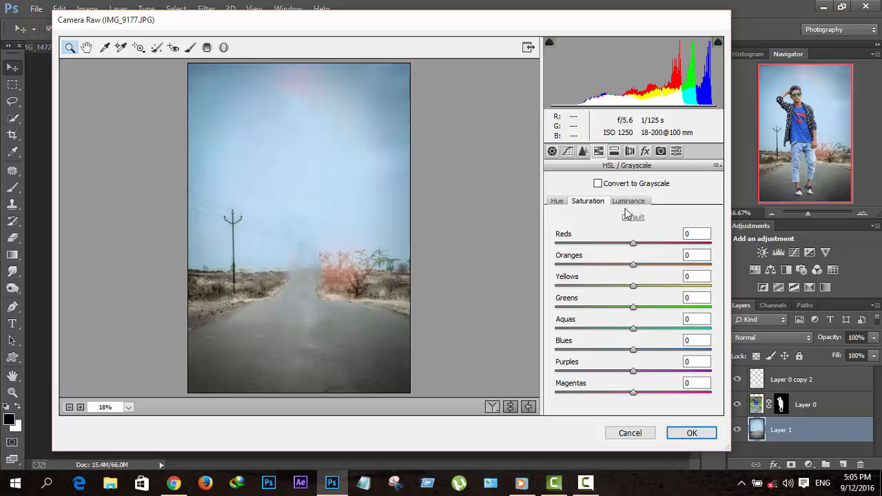
{"action": "left_click", "coordinate": [628, 201]}
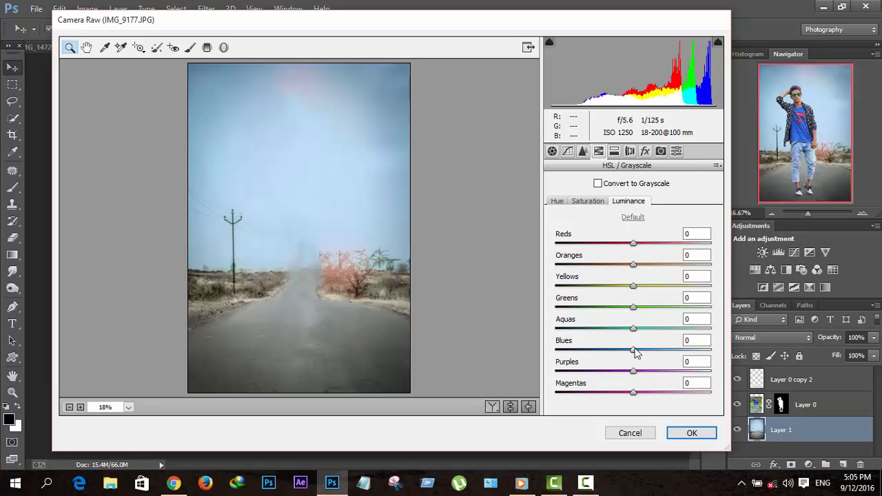
{"action": "left_click_drag", "start_coordinate": [635, 352], "coordinate": [625, 352]}
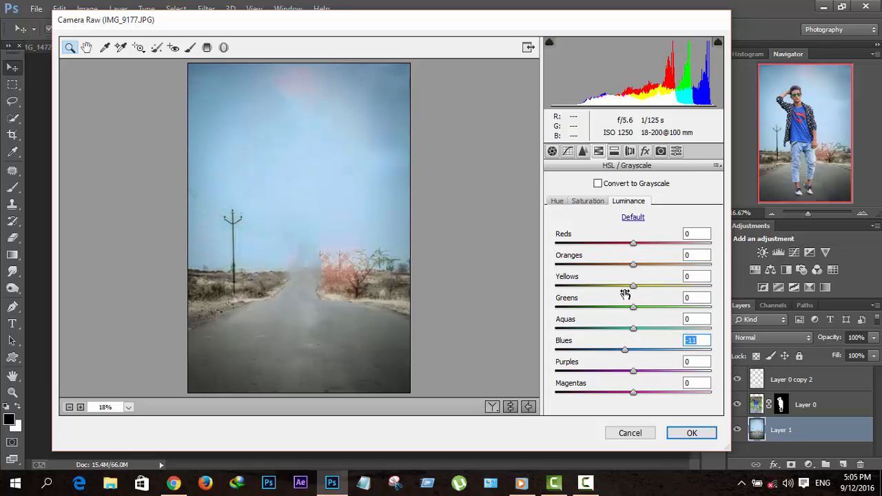
{"action": "left_click", "coordinate": [588, 201]}
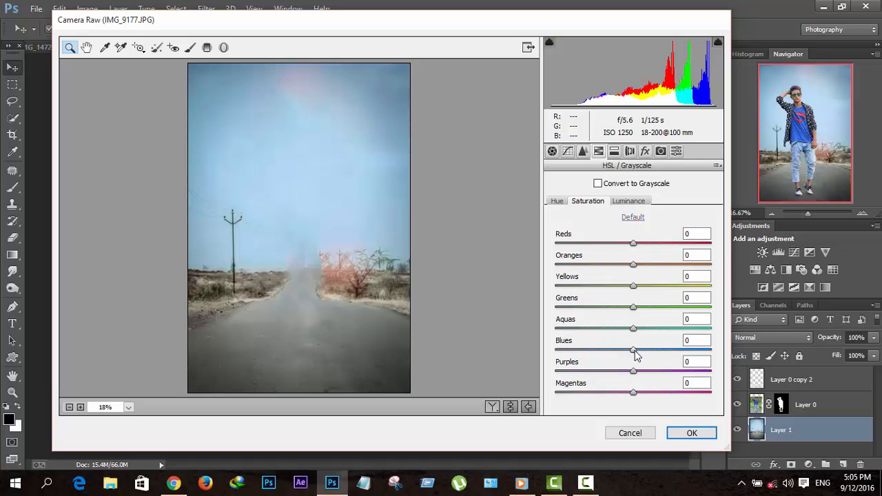
{"action": "mouse_move", "coordinate": [636, 353]}
{"action": "left_mouse_down"}
{"action": "mouse_move", "coordinate": [668, 353]}
{"action": "mouse_move", "coordinate": [632, 353]}
{"action": "mouse_move", "coordinate": [660, 353]}
{"action": "mouse_move", "coordinate": [652, 350]}
{"action": "left_mouse_up"}
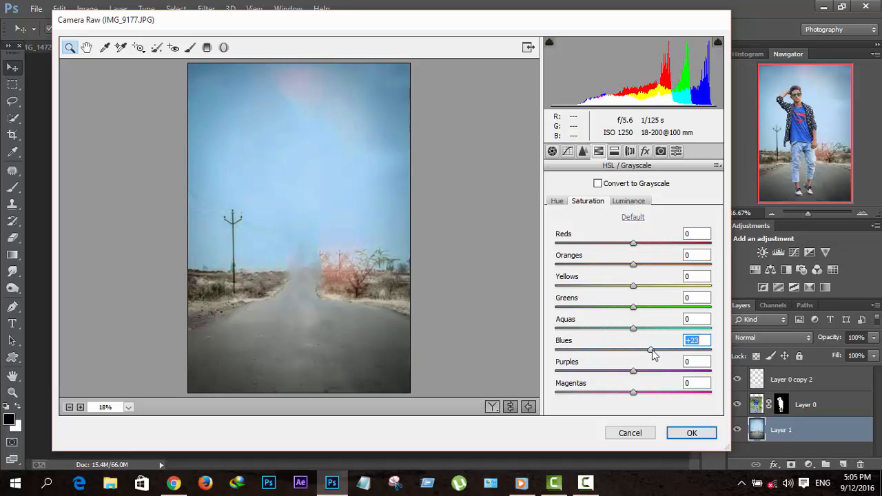
{"action": "left_click", "coordinate": [692, 436]}
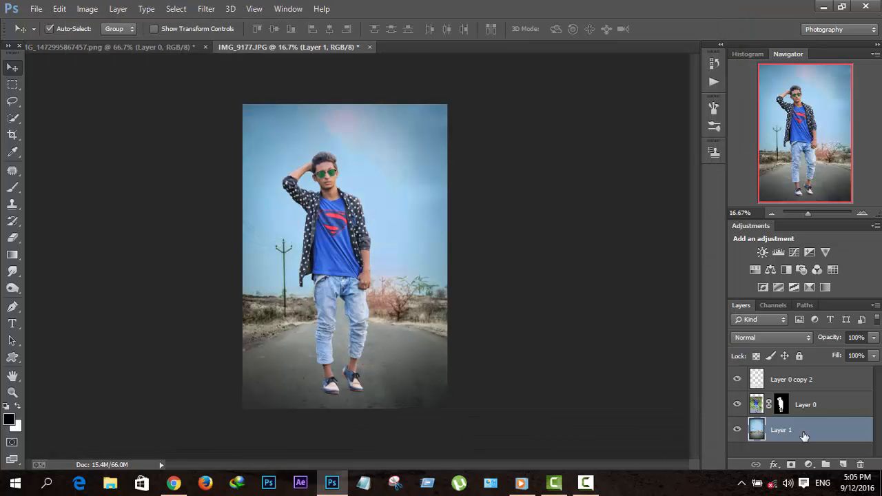
Repeat the last Camera Raw filter on Layer 0 copy 2
{"action": "left_click", "coordinate": [790, 378]}
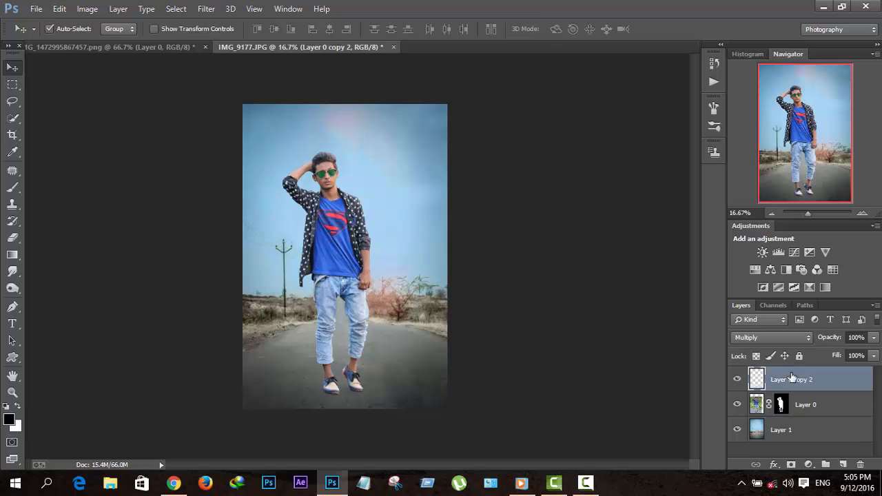
{"action": "left_click", "coordinate": [206, 9]}
{"action": "left_click", "coordinate": [221, 23]}
Move Layer 0 copy 2 beneath Layer 0 in the layer stack
{"action": "left_click", "coordinate": [795, 434], "text": "ctrl"}
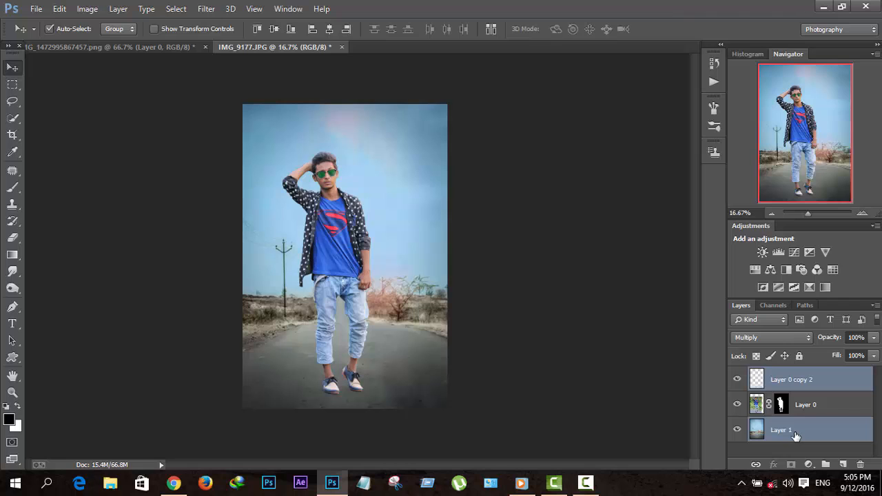
{"action": "left_click", "coordinate": [812, 379]}
{"action": "left_click_drag", "start_coordinate": [810, 383], "coordinate": [805, 402]}
Apply the layer mask of Layer 0 permanently to the man's cutout
{"action": "left_click", "coordinate": [781, 383]}
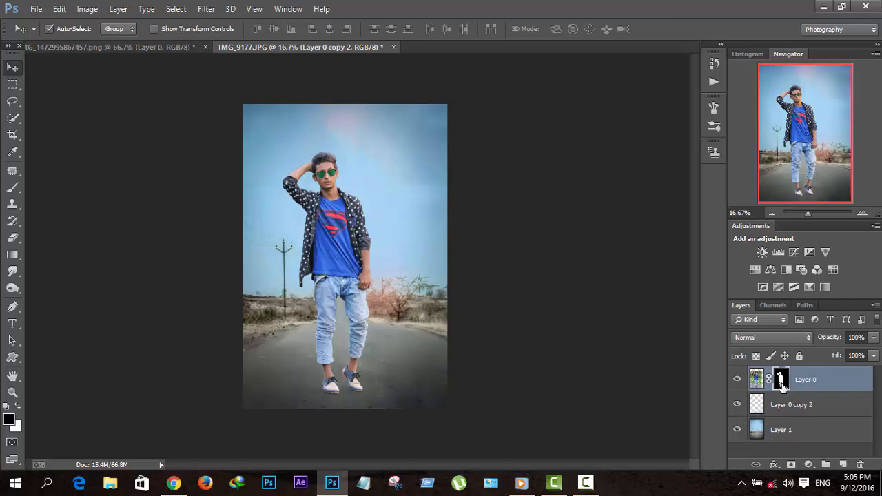
{"action": "right_click", "coordinate": [783, 388]}
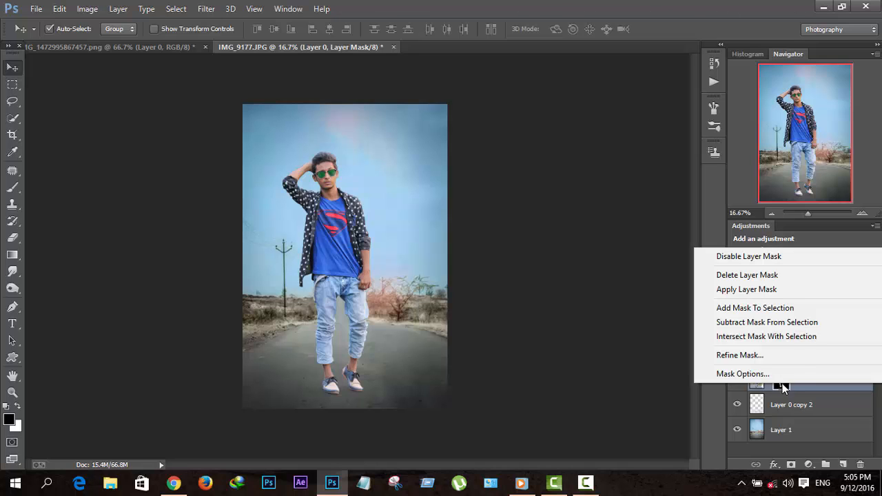
{"action": "left_click", "coordinate": [748, 289]}
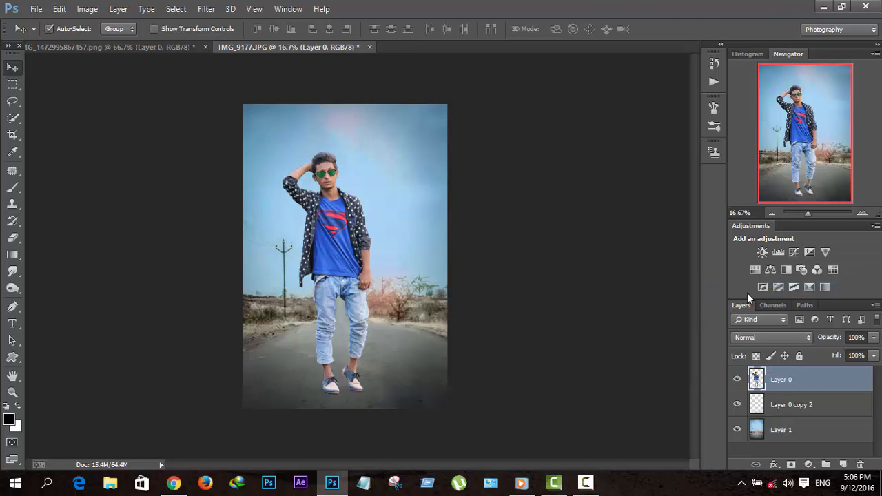
Merge Layer 0 copy 2 with Layer 1 into one background layer
{"action": "left_click", "coordinate": [798, 407]}
{"action": "left_click", "coordinate": [800, 428], "text": "shift"}
{"action": "right_click", "coordinate": [800, 428]}
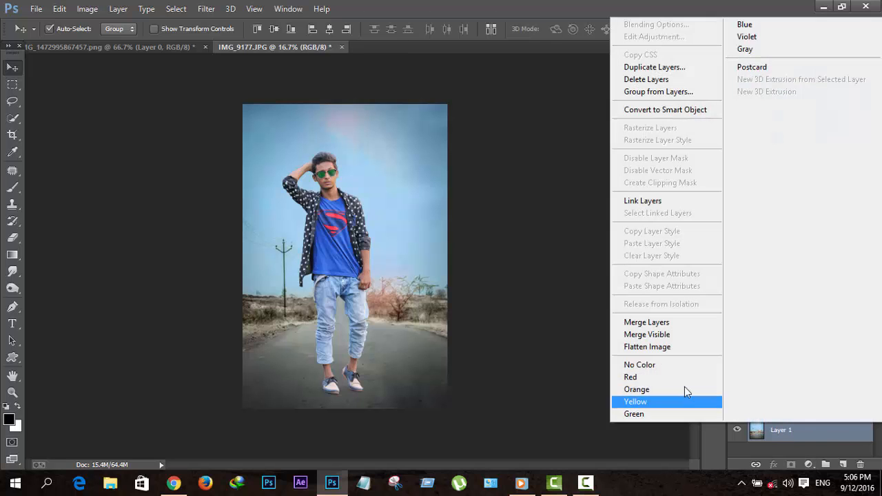
{"action": "left_click", "coordinate": [649, 322]}
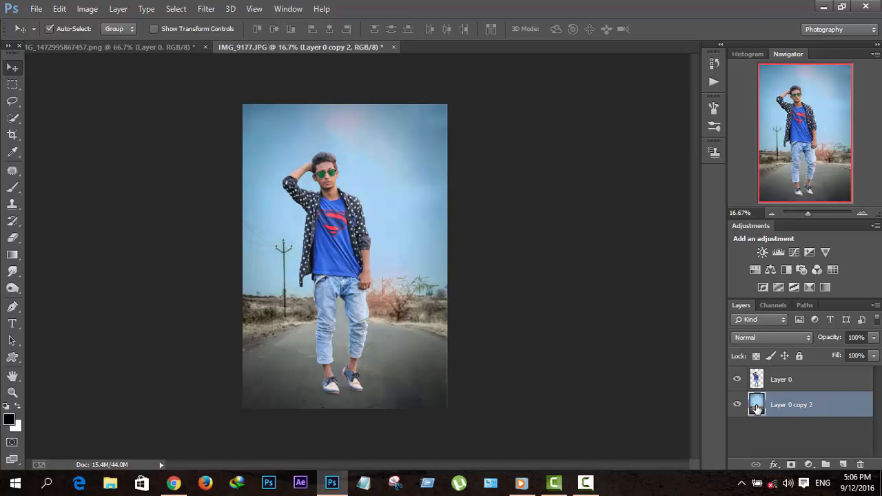
Start a Tilt-Shift blur on the merged background and move its sharp zone down to the road around the man's feet
{"action": "left_click", "coordinate": [207, 8]}
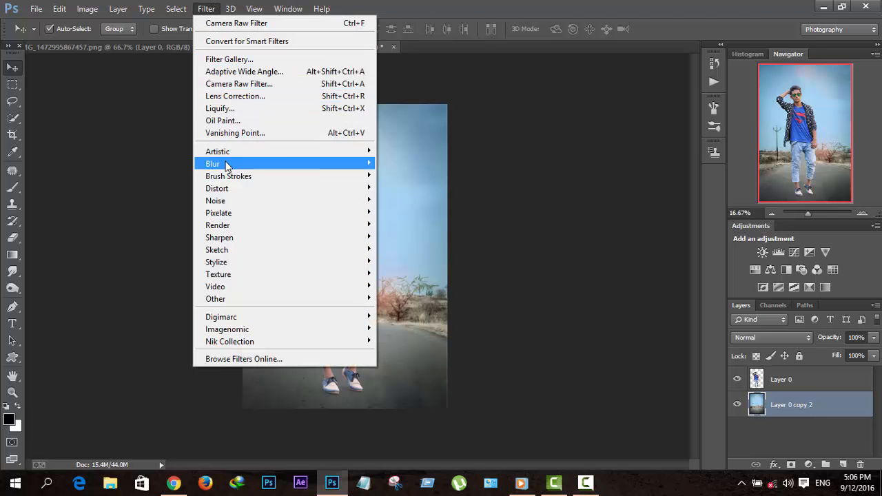
{"action": "mouse_move", "coordinate": [234, 165]}
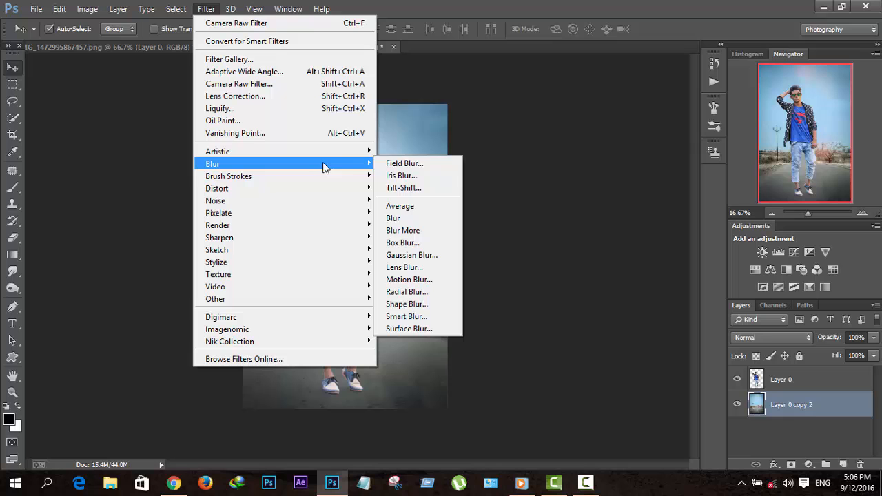
{"action": "left_click", "coordinate": [412, 188]}
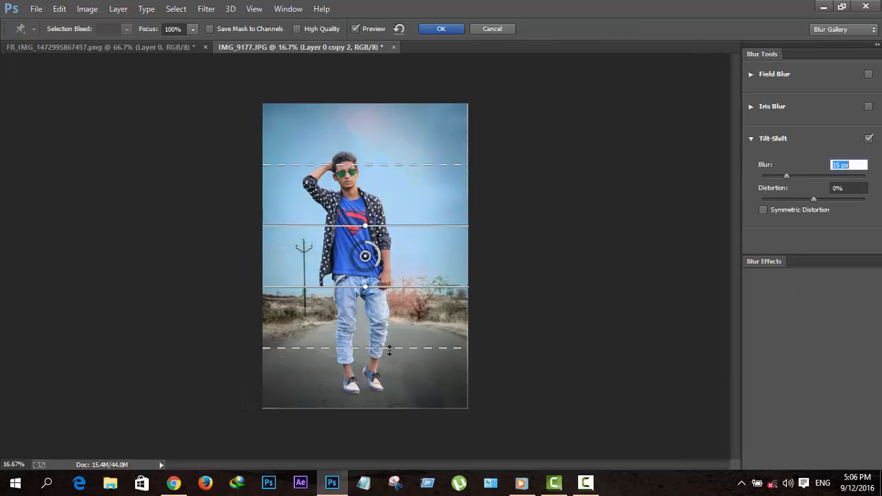
{"action": "left_click_drag", "start_coordinate": [396, 348], "coordinate": [405, 445]}
{"action": "left_click_drag", "start_coordinate": [406, 288], "coordinate": [402, 445]}
{"action": "left_click_drag", "start_coordinate": [404, 289], "coordinate": [426, 414]}
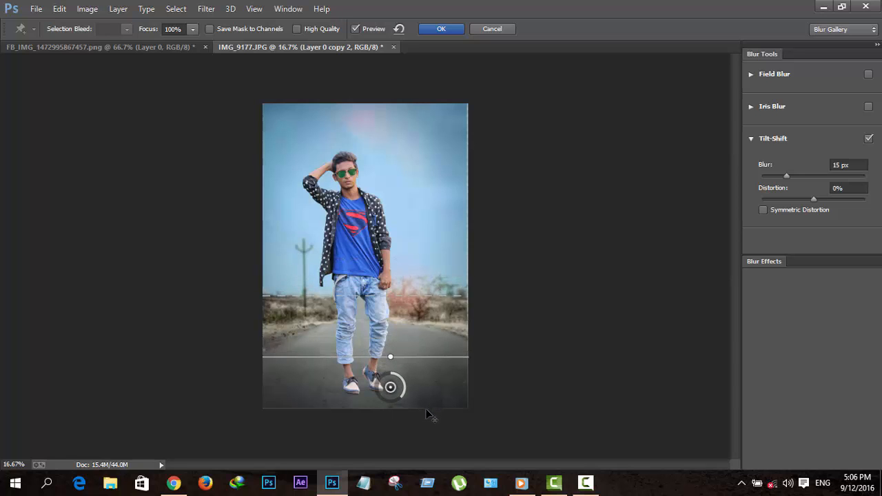
Set the Tilt-Shift blur to 24 px and apply it to the background
{"action": "left_click", "coordinate": [794, 177]}
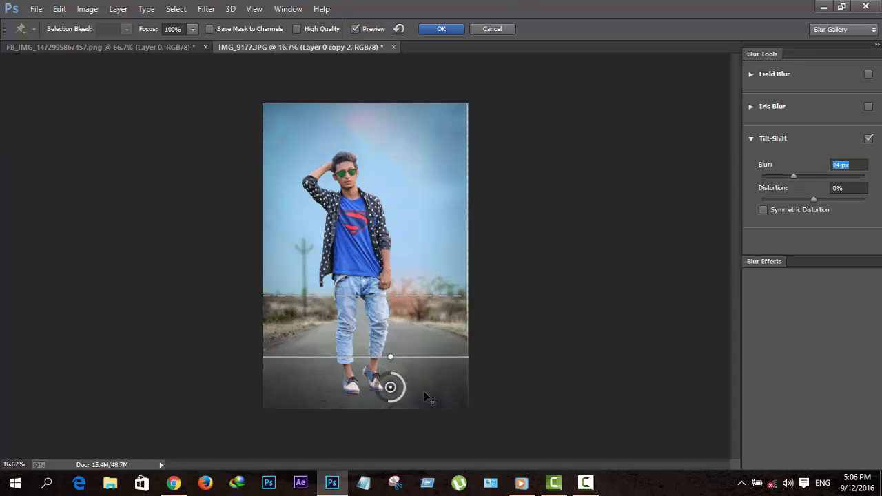
{"action": "mouse_move", "coordinate": [425, 391]}
{"action": "left_mouse_down"}
{"action": "mouse_move", "coordinate": [427, 400]}
{"action": "mouse_move", "coordinate": [418, 365]}
{"action": "mouse_move", "coordinate": [432, 395]}
{"action": "left_mouse_up"}
{"action": "left_click", "coordinate": [428, 29]}
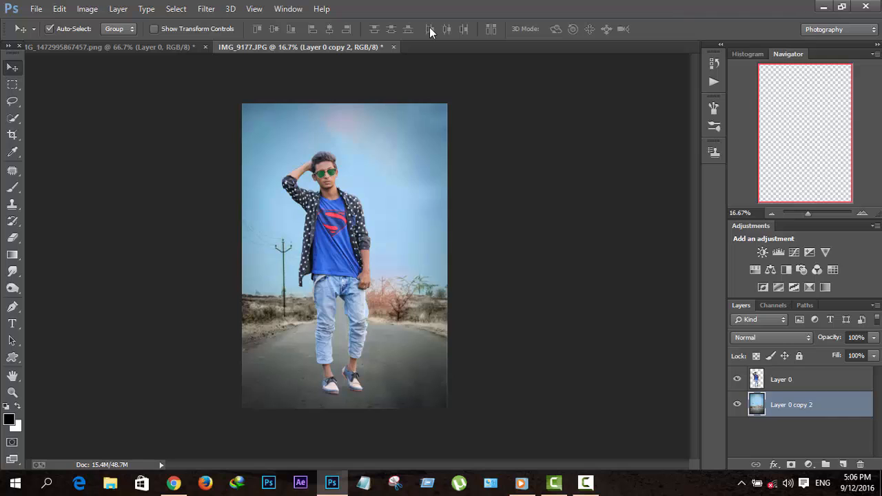
{"action": "left_click_drag", "start_coordinate": [363, 145], "coordinate": [409, 98]}
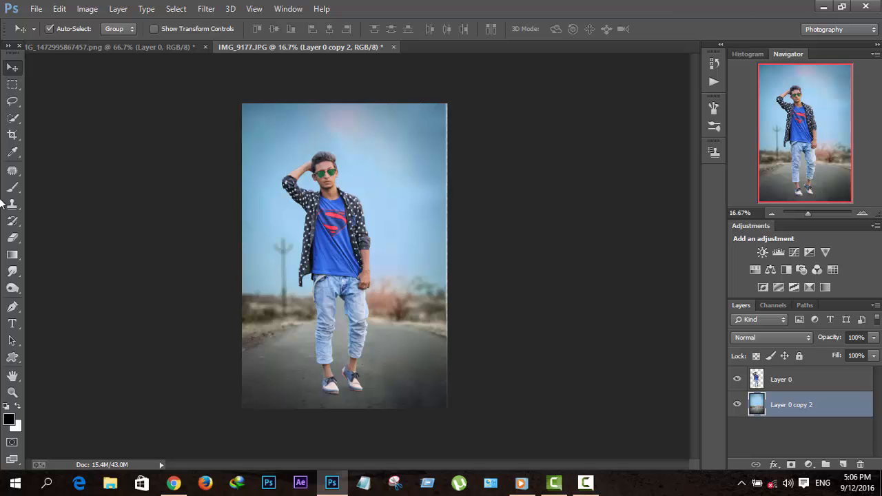
Crop the image slightly narrower to cut off the light strip along the photo's right edge
{"action": "left_click", "coordinate": [12, 135]}
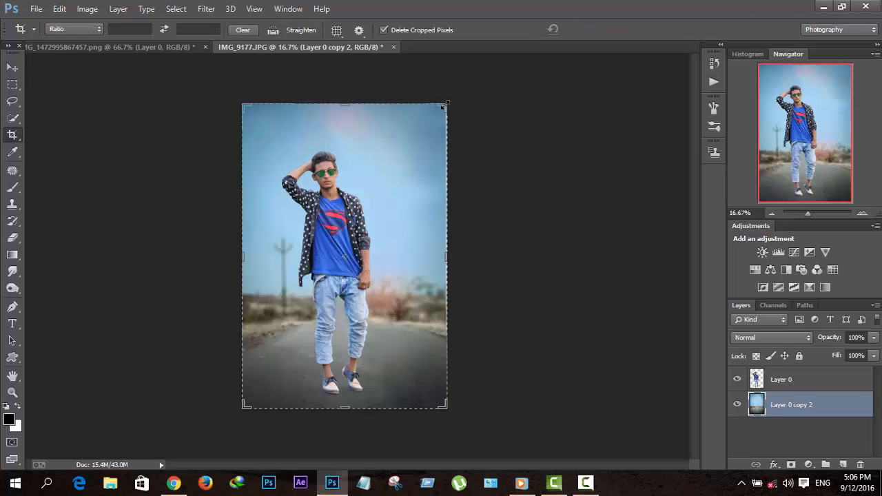
{"action": "left_click_drag", "start_coordinate": [442, 106], "coordinate": [443, 107]}
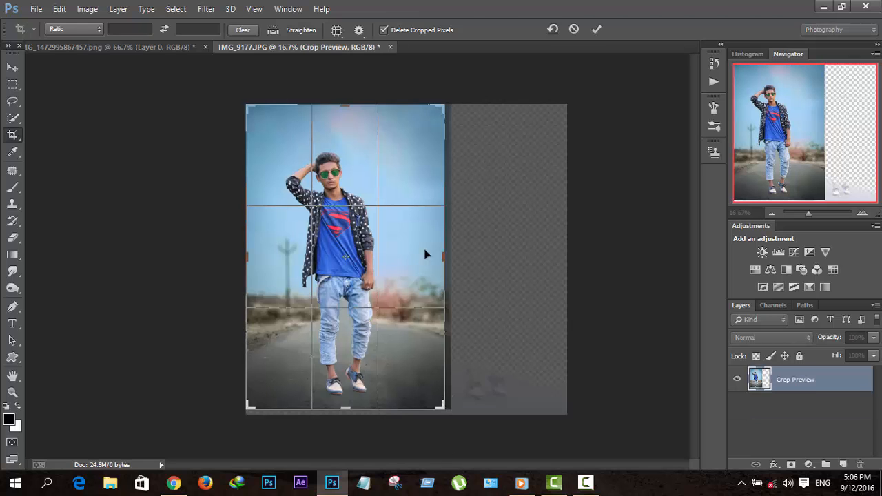
{"action": "left_click", "coordinate": [594, 30]}
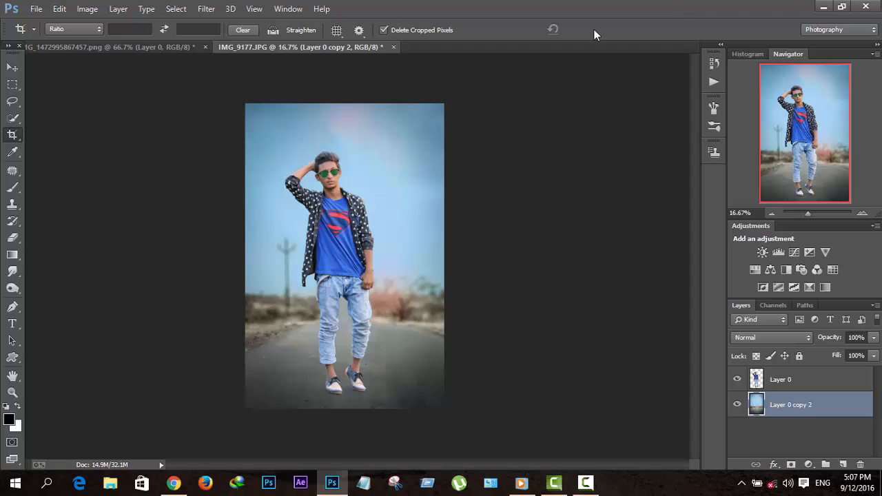
Open the man's layer, Layer 0, in the Camera Raw Filter and set Clarity +16, Shadows +18 and Whites +13
{"action": "left_click", "coordinate": [774, 376]}
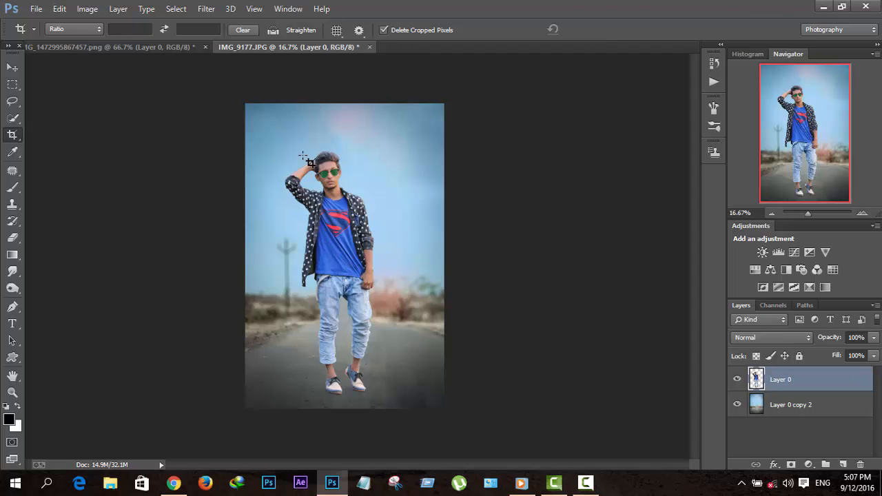
{"action": "left_click", "coordinate": [206, 9]}
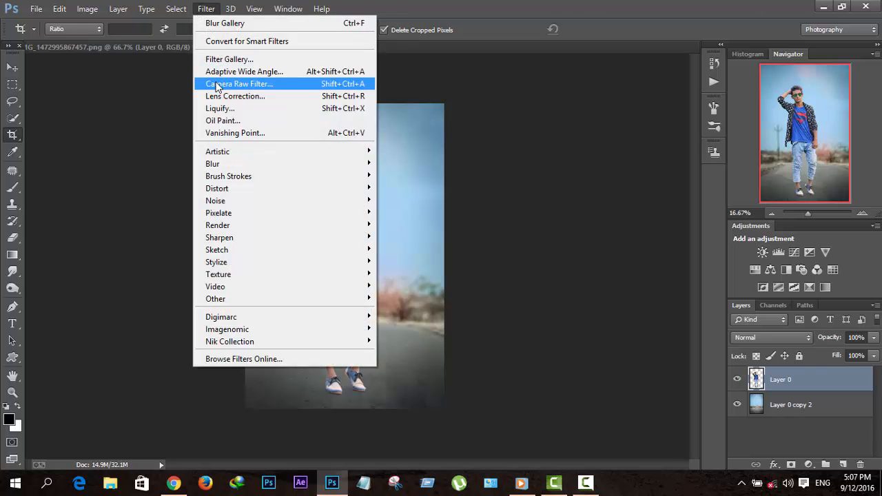
{"action": "left_click", "coordinate": [218, 83]}
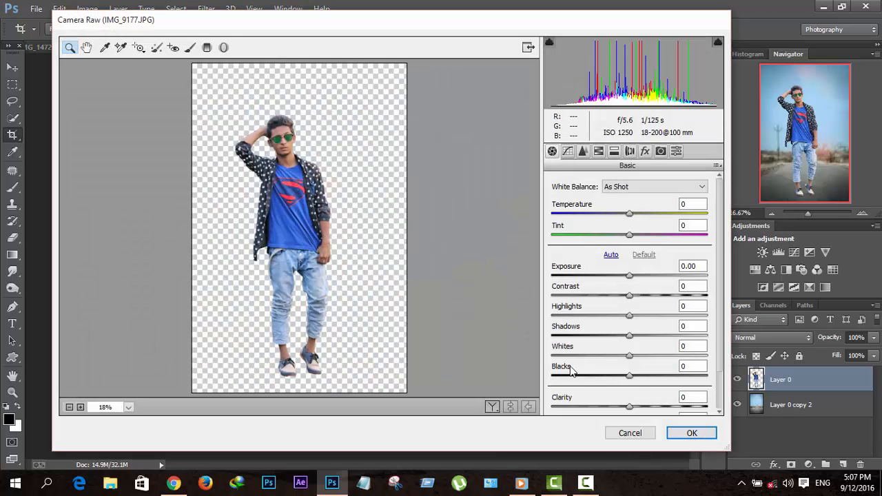
{"action": "left_click_drag", "start_coordinate": [630, 407], "coordinate": [644, 408]}
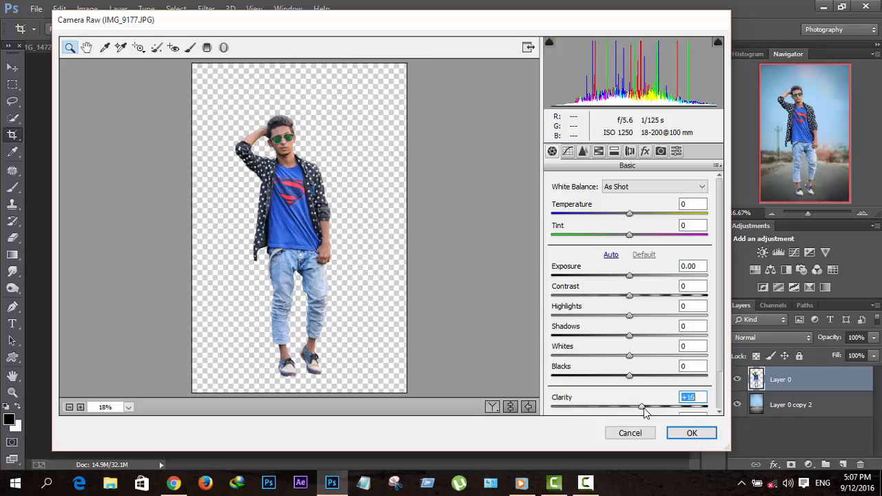
{"action": "left_click_drag", "start_coordinate": [629, 335], "coordinate": [641, 355]}
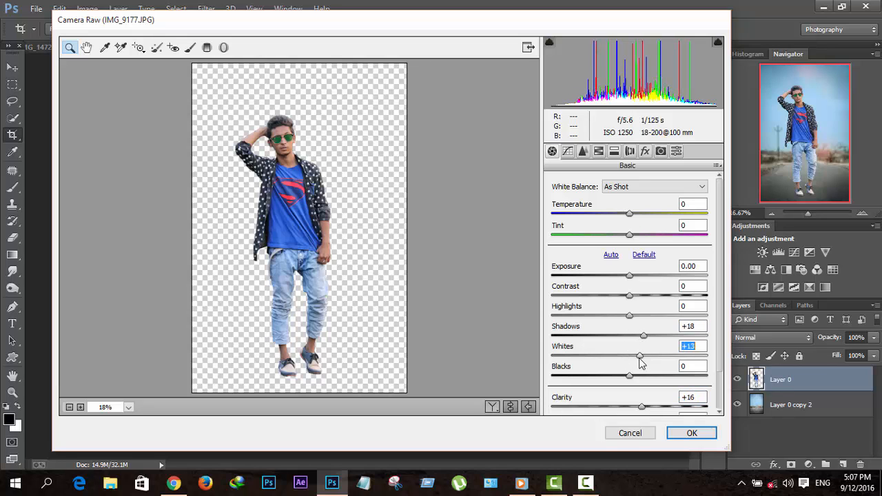
Raise the luminance noise reduction slightly to smooth the man in Camera Raw
{"action": "left_click", "coordinate": [569, 152]}
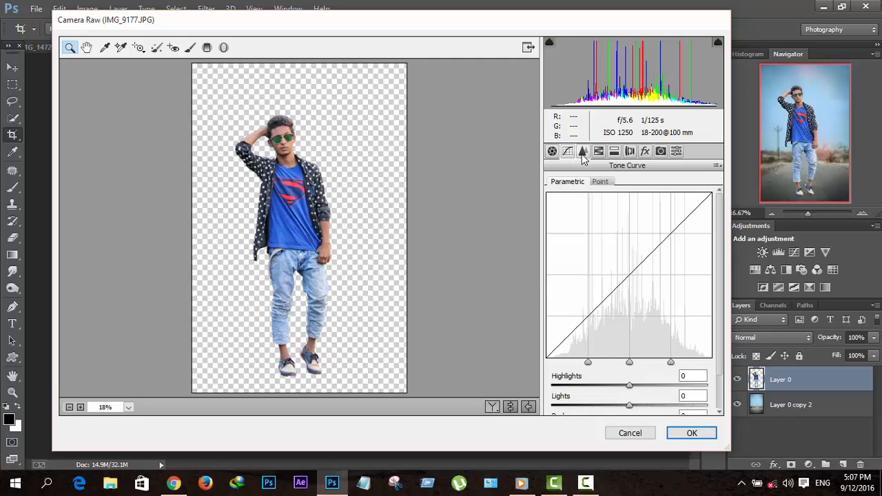
{"action": "left_click", "coordinate": [584, 152]}
{"action": "left_click_drag", "start_coordinate": [557, 312], "coordinate": [571, 312]}
Set the HSL luminance of Oranges to +25 and lower the luminance of Blues slightly
{"action": "left_click", "coordinate": [598, 151]}
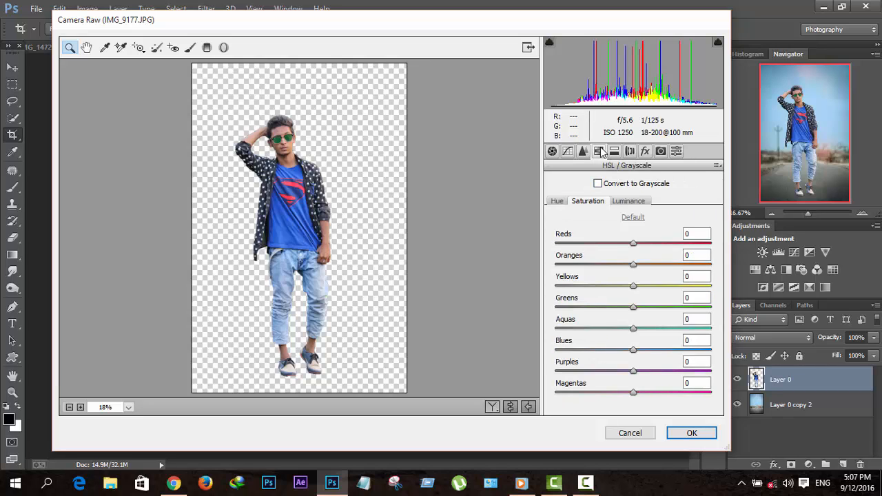
{"action": "left_click", "coordinate": [628, 202]}
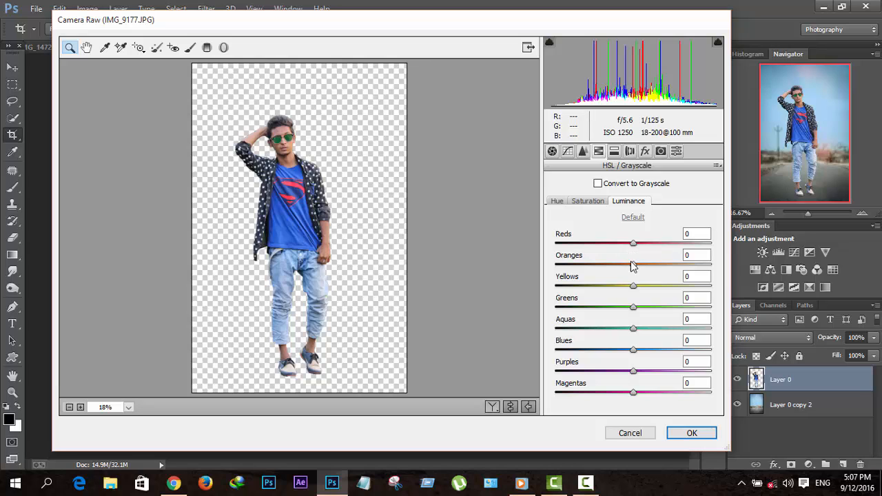
{"action": "left_click_drag", "start_coordinate": [633, 266], "coordinate": [643, 267]}
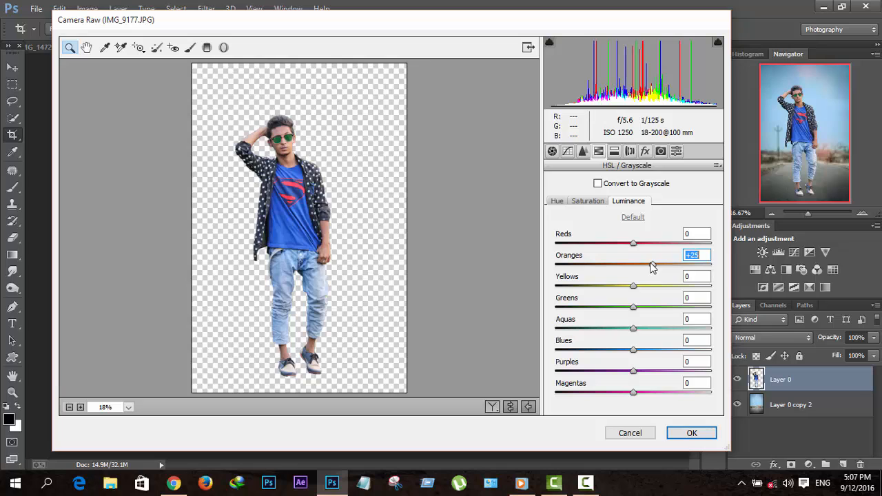
{"action": "left_click_drag", "start_coordinate": [634, 355], "coordinate": [626, 350]}
Set the HSL saturation of Blues to +11 and apply the Camera Raw adjustments to the man
{"action": "left_click", "coordinate": [581, 201]}
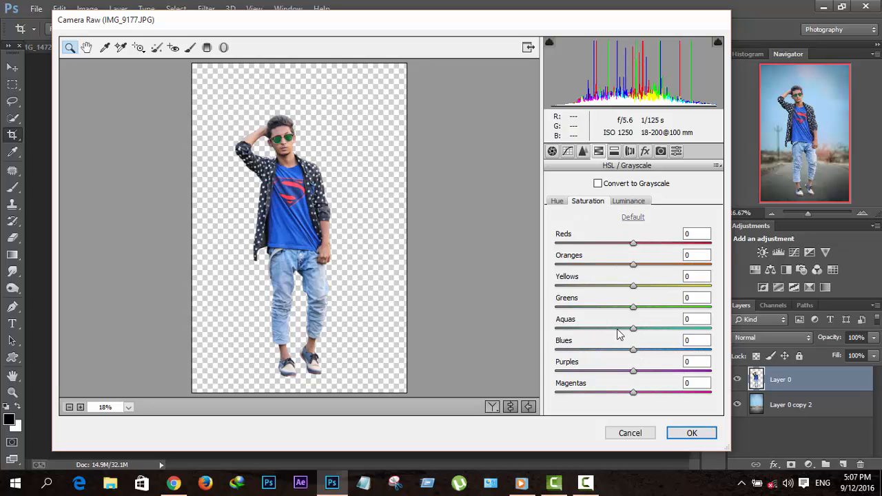
{"action": "mouse_move", "coordinate": [638, 350]}
{"action": "left_mouse_down"}
{"action": "mouse_move", "coordinate": [653, 350]}
{"action": "mouse_move", "coordinate": [634, 353]}
{"action": "mouse_move", "coordinate": [648, 357]}
{"action": "left_mouse_up"}
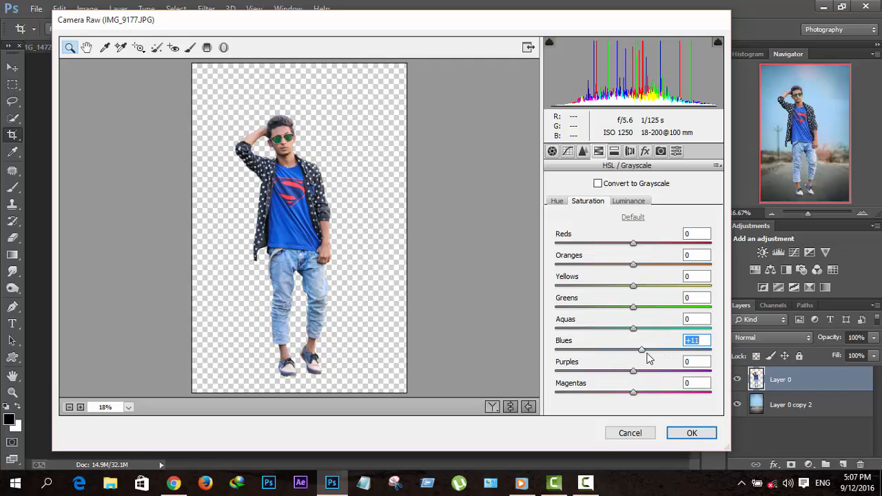
{"action": "left_click", "coordinate": [689, 433]}
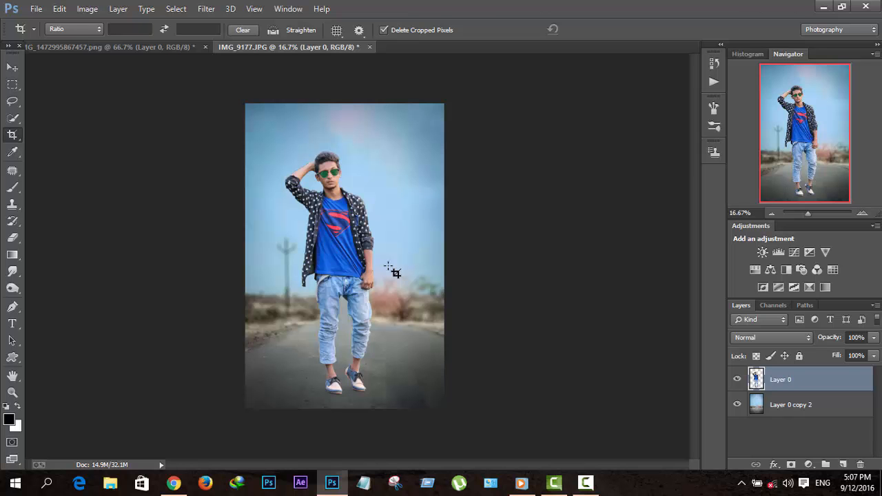
Examine the man's shirt, face and green sunglasses at 100% zoom
{"action": "key", "text": "ctrl+plus"}
{"action": "key", "text": "ctrl+plus"}
{"action": "key", "text": "ctrl+plus"}
{"action": "key", "text": "ctrl+plus"}
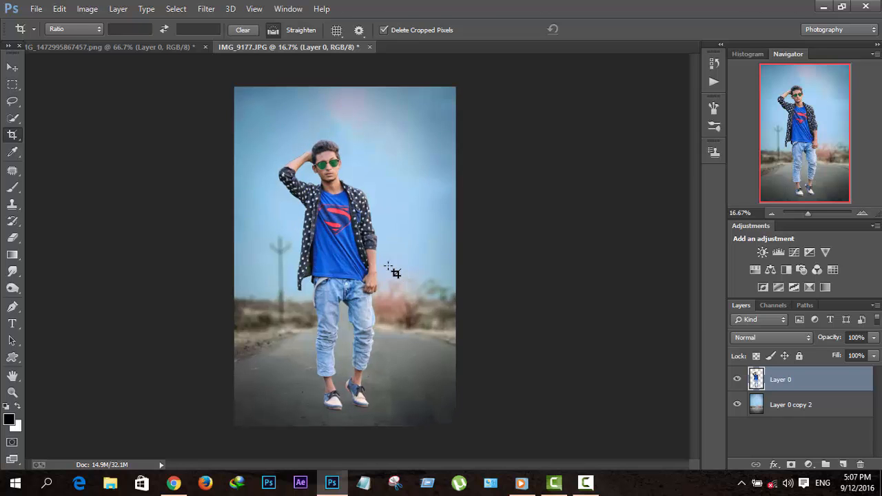
{"action": "key", "text": "ctrl+plus"}
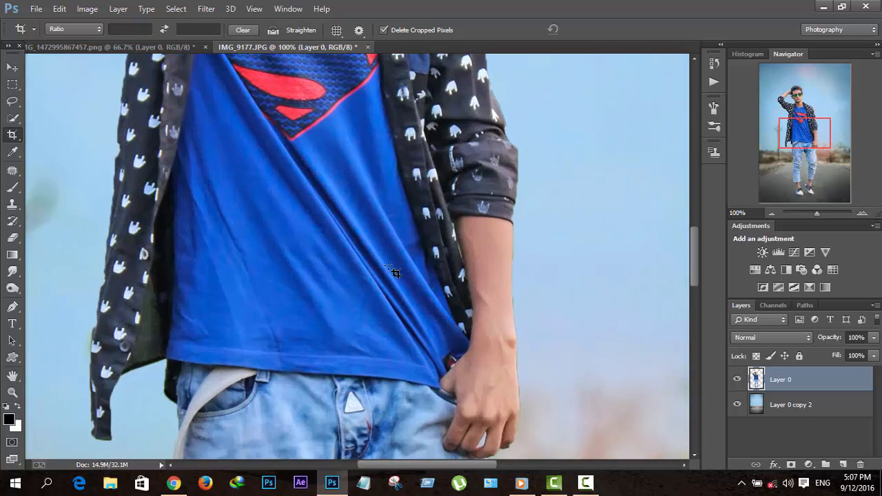
{"action": "scroll", "coordinate": [395, 269], "scroll_direction": "up", "scroll_amount": 5}
{"action": "scroll", "coordinate": [394, 268], "scroll_direction": "up", "scroll_amount": 3}
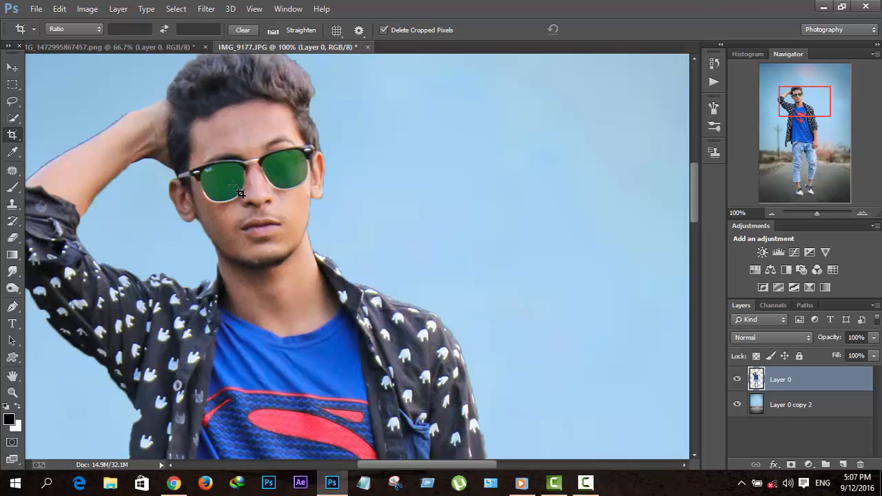
Start placing an embedded image and browse to New folder (2) inside the sTOCK folder on drive E:
{"action": "left_click", "coordinate": [33, 15]}
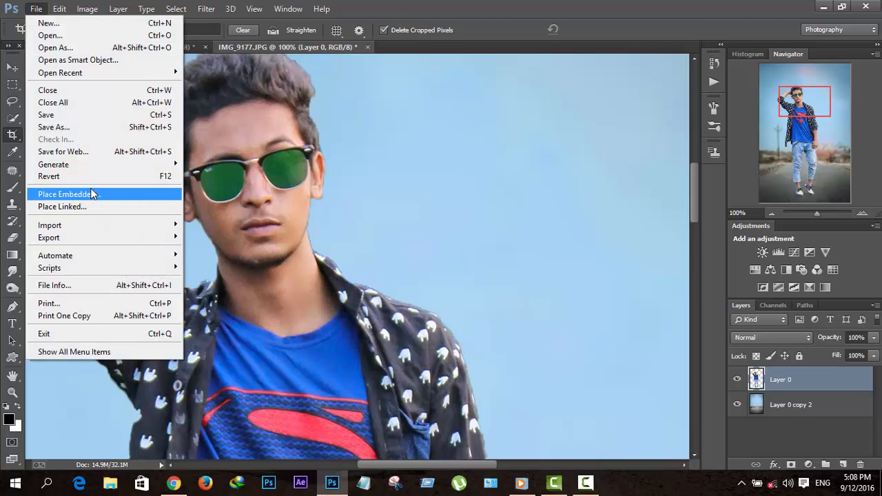
{"action": "left_click", "coordinate": [93, 194]}
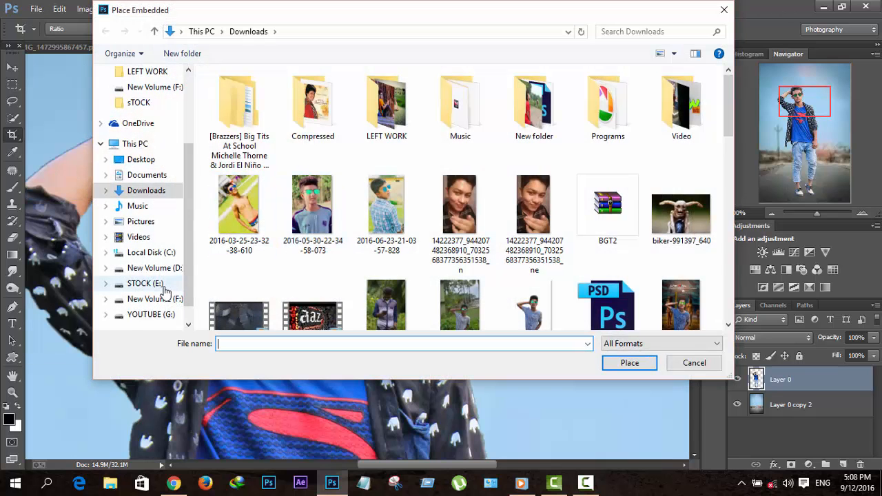
{"action": "left_click", "coordinate": [172, 284]}
{"action": "double_click", "coordinate": [467, 193]}
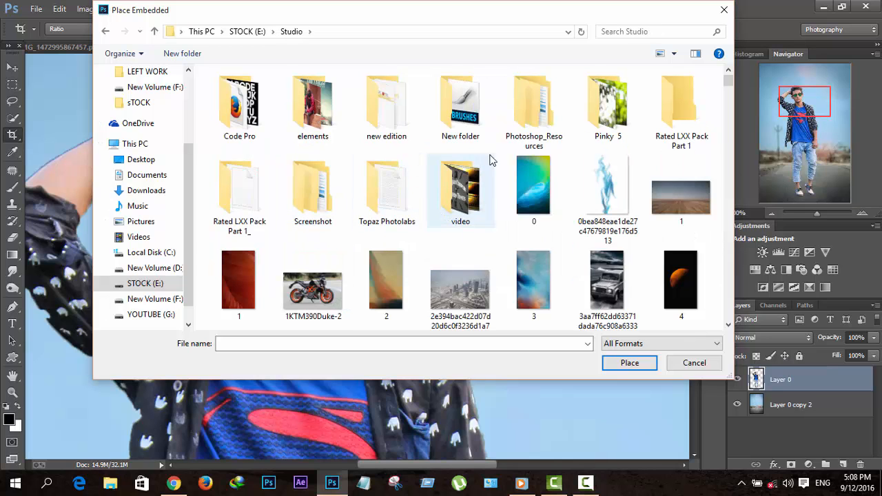
{"action": "left_click", "coordinate": [128, 289]}
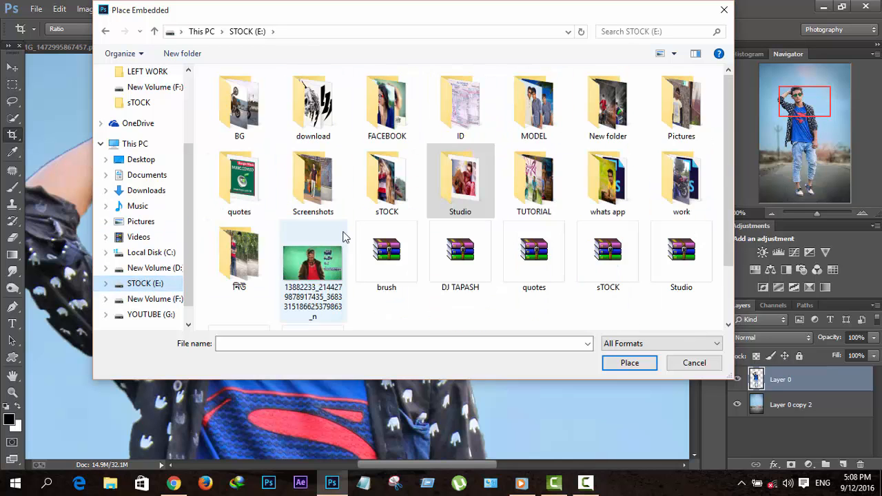
{"action": "double_click", "coordinate": [445, 203]}
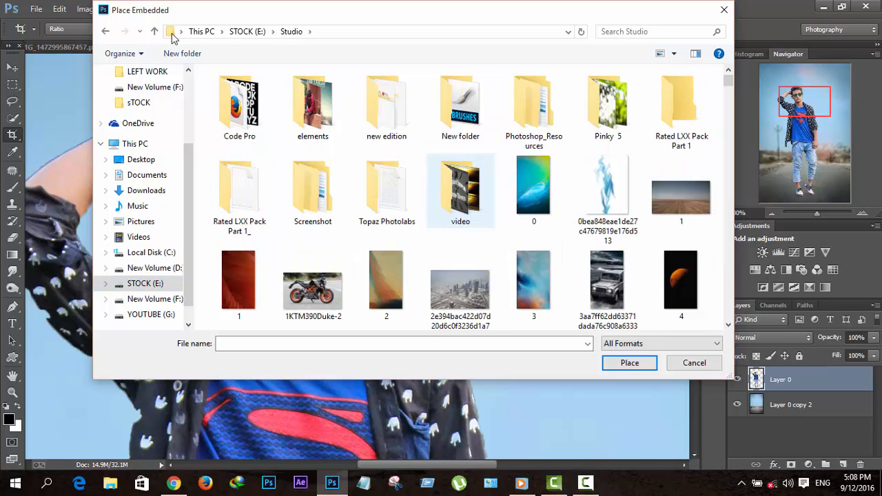
{"action": "left_click", "coordinate": [105, 31]}
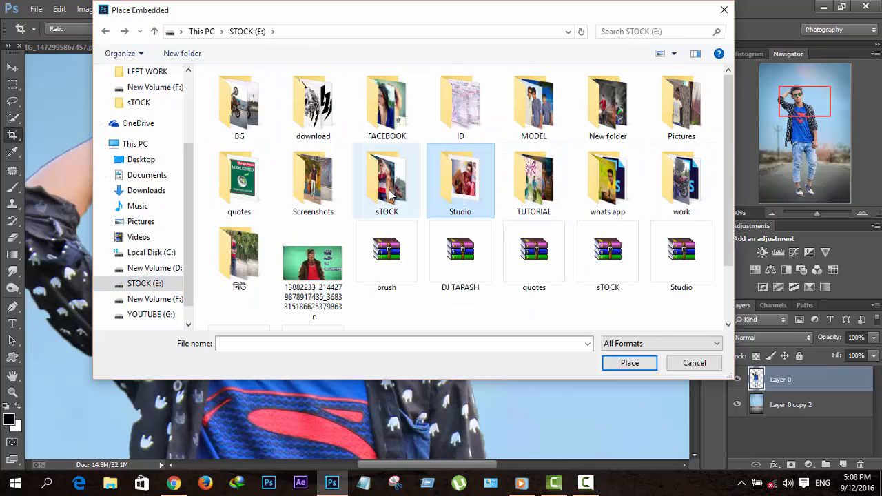
{"action": "double_click", "coordinate": [386, 193]}
{"action": "double_click", "coordinate": [679, 124]}
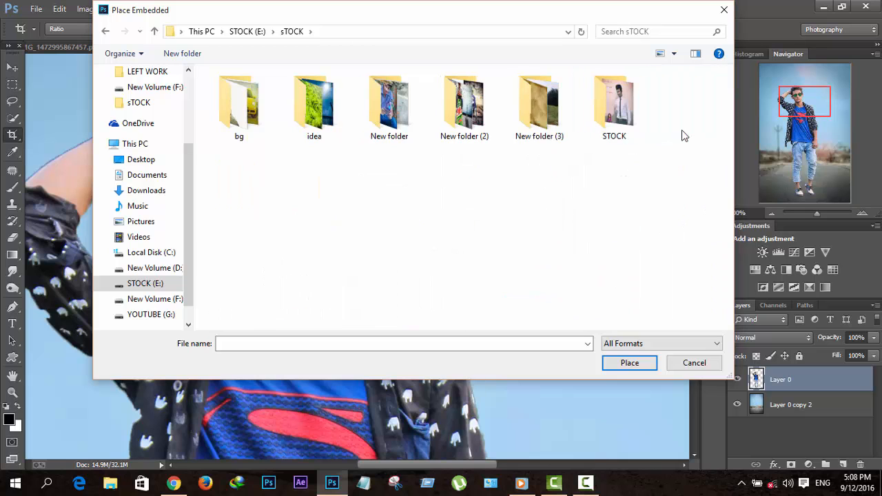
{"action": "left_click", "coordinate": [104, 31]}
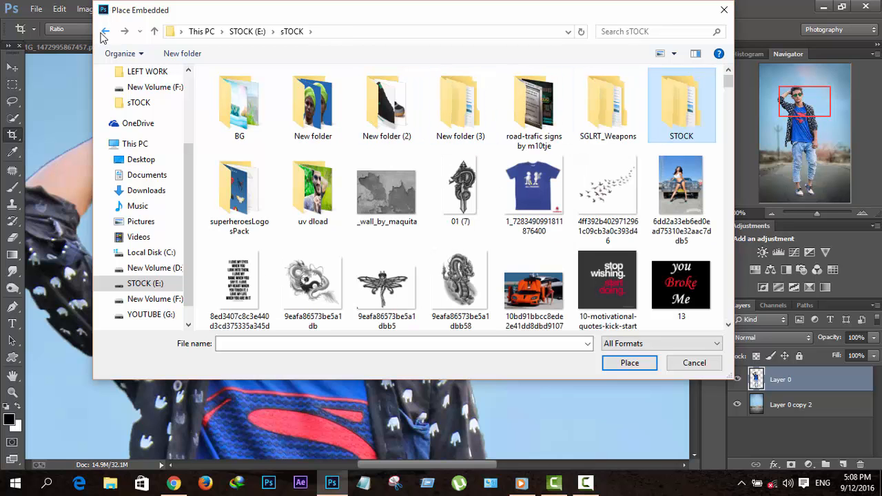
{"action": "double_click", "coordinate": [408, 102]}
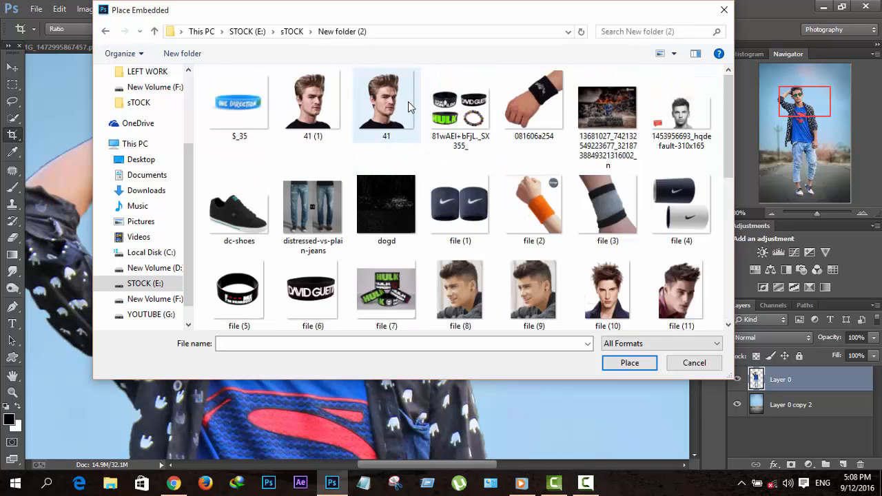
Place the image "unnamed" of the man in blue mirrored sunglasses over the composite at 100% scale and commit it
{"action": "scroll", "coordinate": [409, 138], "scroll_direction": "down", "scroll_amount": 5}
{"action": "left_click", "coordinate": [413, 275]}
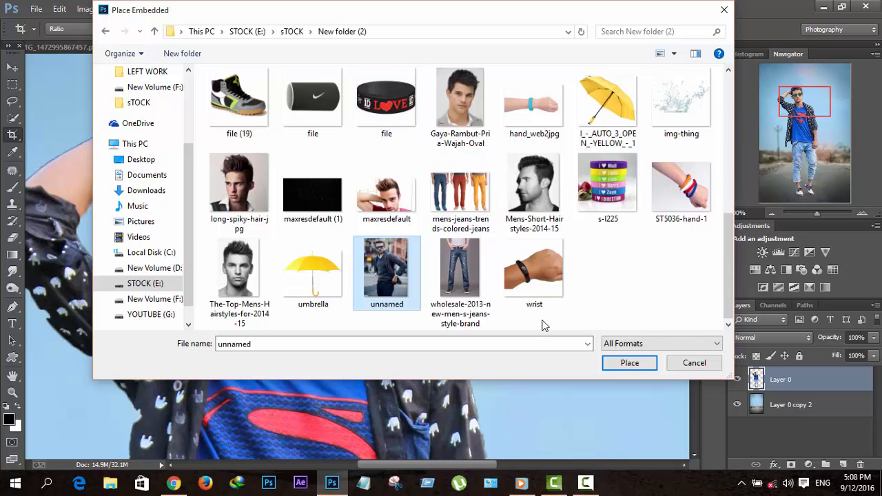
{"action": "left_click", "coordinate": [630, 364]}
{"action": "left_click_drag", "start_coordinate": [299, 164], "coordinate": [259, 209]}
{"action": "key", "text": "ctrl+plus"}
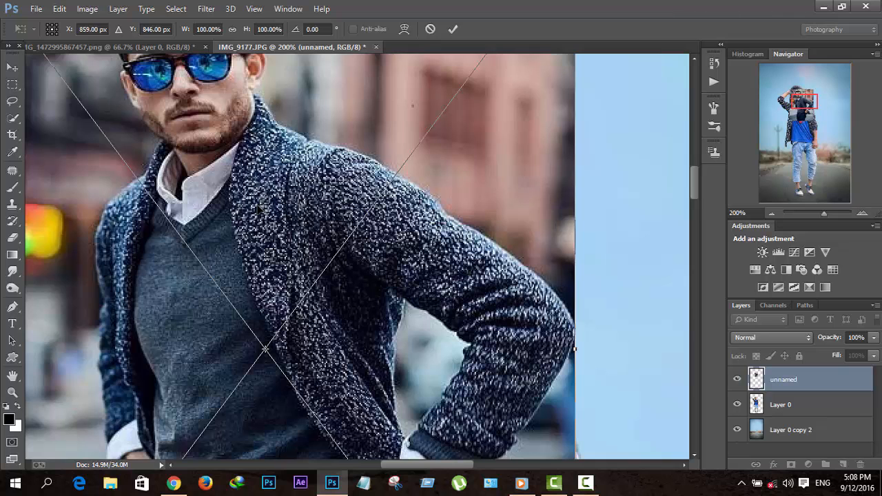
{"action": "scroll", "coordinate": [300, 257], "scroll_direction": "up", "scroll_amount": 3}
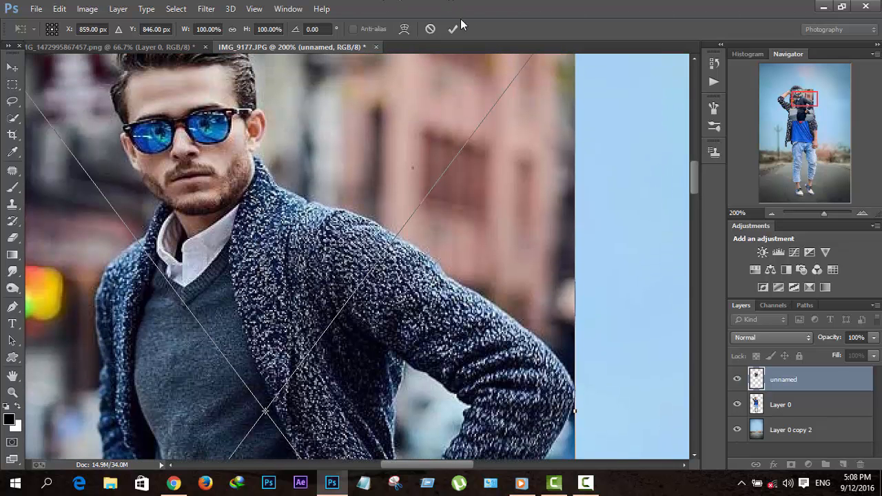
{"action": "left_click", "coordinate": [457, 26]}
{"action": "key", "text": "c"}
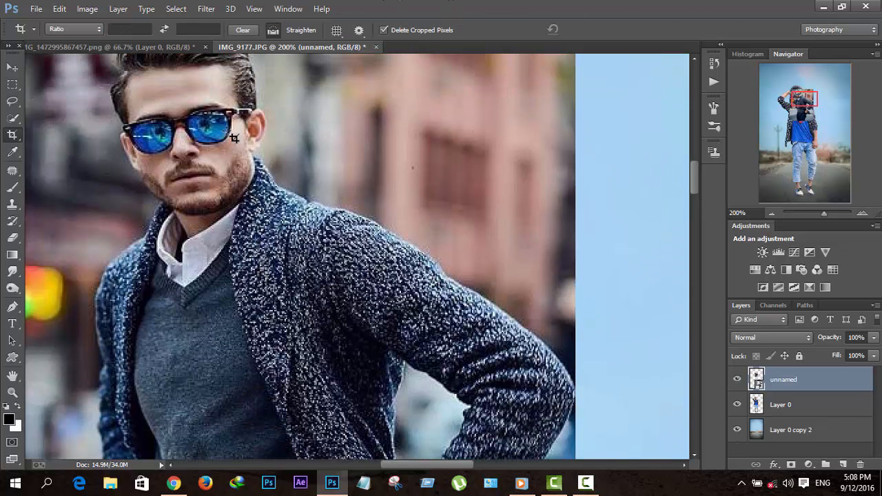
Lasso the left blue lens of the placed man's sunglasses and copy it to a new layer
{"action": "key", "text": "ctrl+plus"}
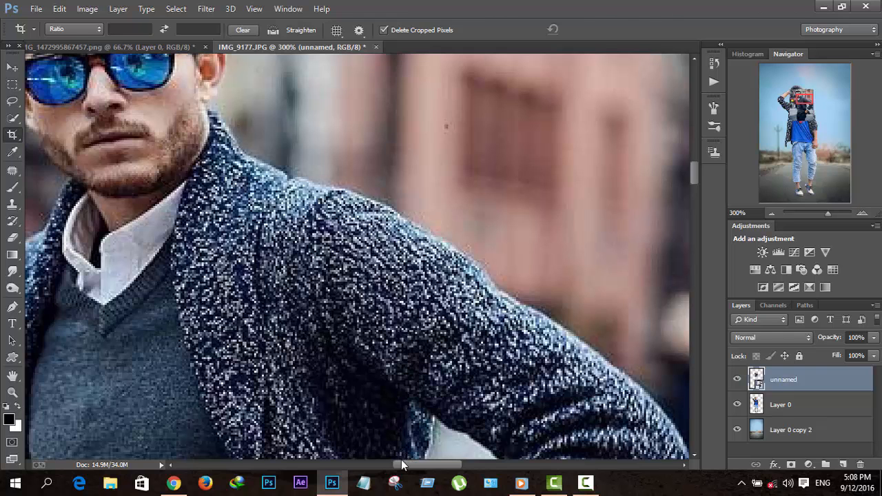
{"action": "left_click_drag", "start_coordinate": [404, 464], "coordinate": [383, 464]}
{"action": "scroll", "coordinate": [329, 207], "scroll_direction": "up", "scroll_amount": 4}
{"action": "key", "text": "l"}
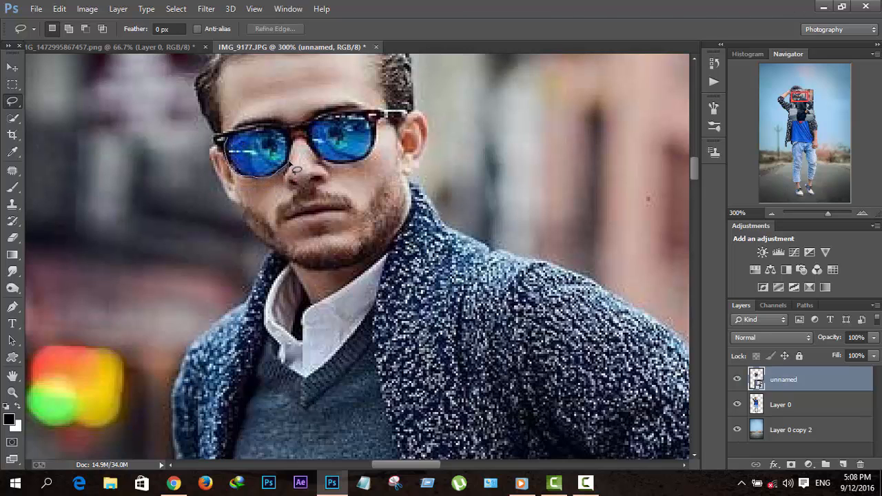
{"action": "mouse_move", "coordinate": [282, 131]}
{"action": "left_mouse_down"}
{"action": "mouse_move", "coordinate": [245, 131]}
{"action": "mouse_move", "coordinate": [283, 162]}
{"action": "left_mouse_up"}
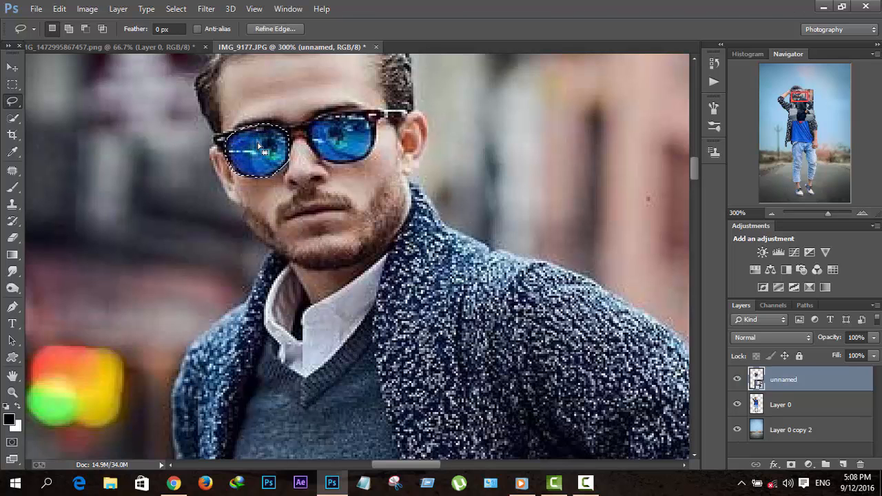
{"action": "right_click", "coordinate": [257, 144]}
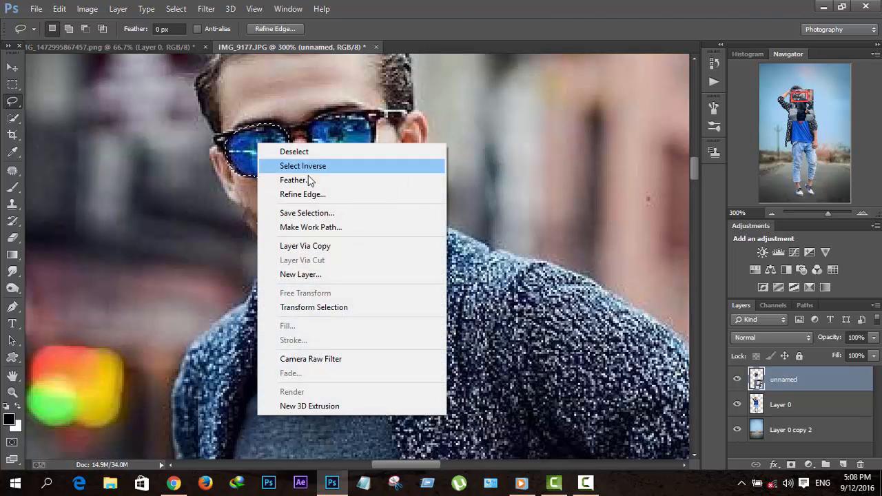
{"action": "left_click", "coordinate": [321, 246]}
Hide the "unnamed" layer and move the copied blue lens onto the left green lens of the man's sunglasses
{"action": "left_click", "coordinate": [774, 406]}
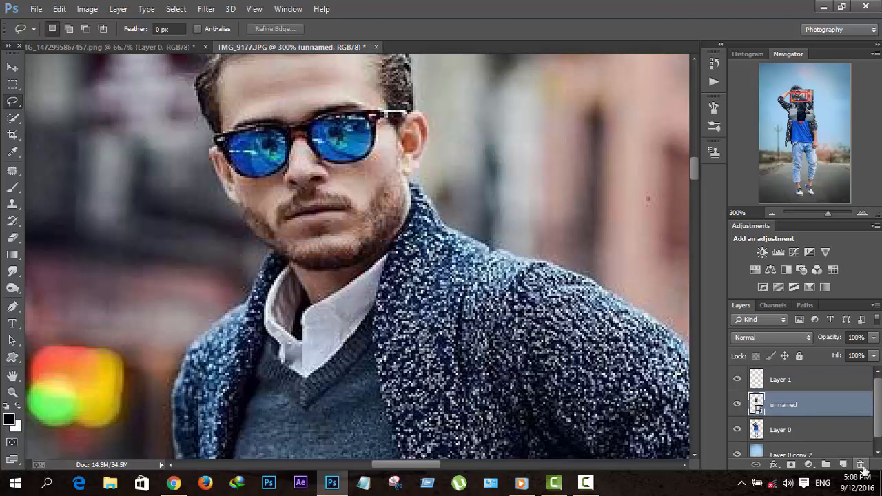
{"action": "left_click", "coordinate": [737, 407]}
{"action": "left_click", "coordinate": [12, 67]}
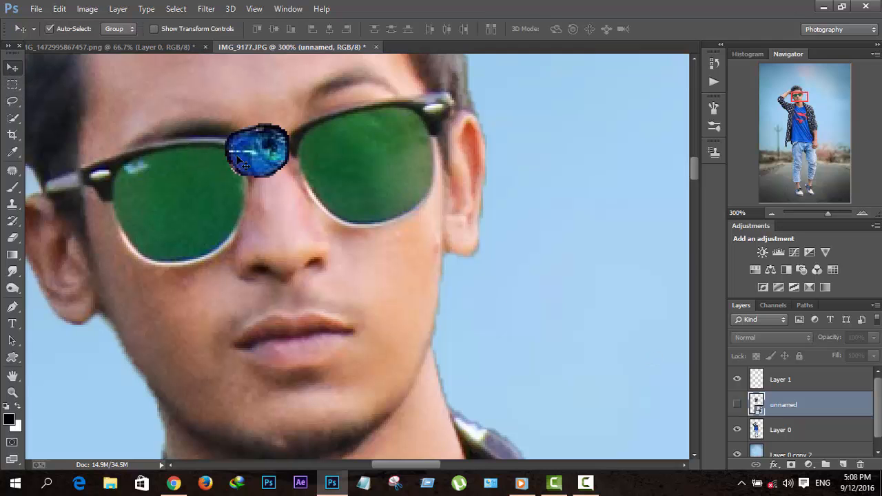
{"action": "left_click_drag", "start_coordinate": [244, 158], "coordinate": [165, 215]}
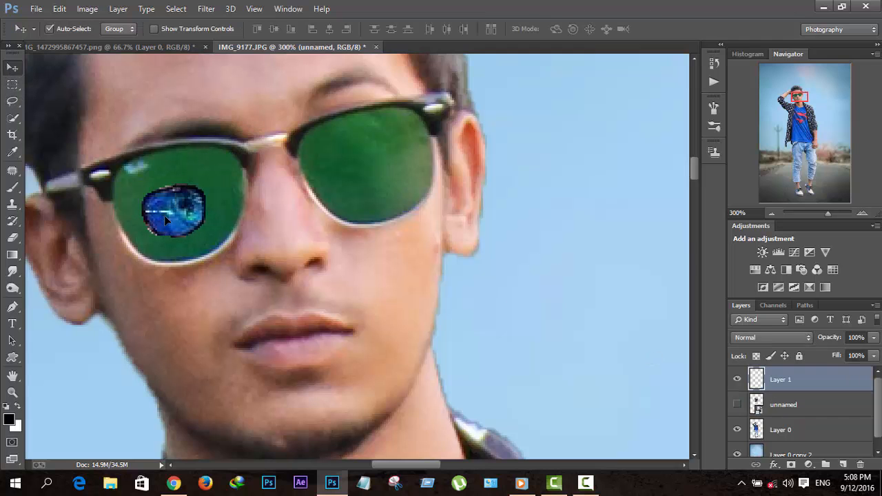
Scale the blue lens on Layer 1 to about 224% width and 232% height to cover the left lens, and commit the transform
{"action": "left_click", "coordinate": [154, 29]}
{"action": "left_click_drag", "start_coordinate": [207, 241], "coordinate": [224, 229]}
{"action": "left_click_drag", "start_coordinate": [241, 143], "coordinate": [245, 139]}
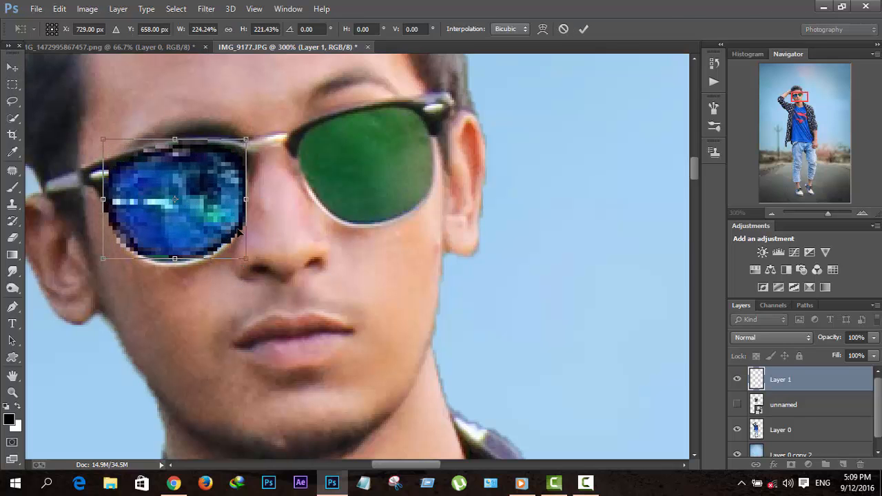
{"action": "left_click_drag", "start_coordinate": [243, 259], "coordinate": [245, 264]}
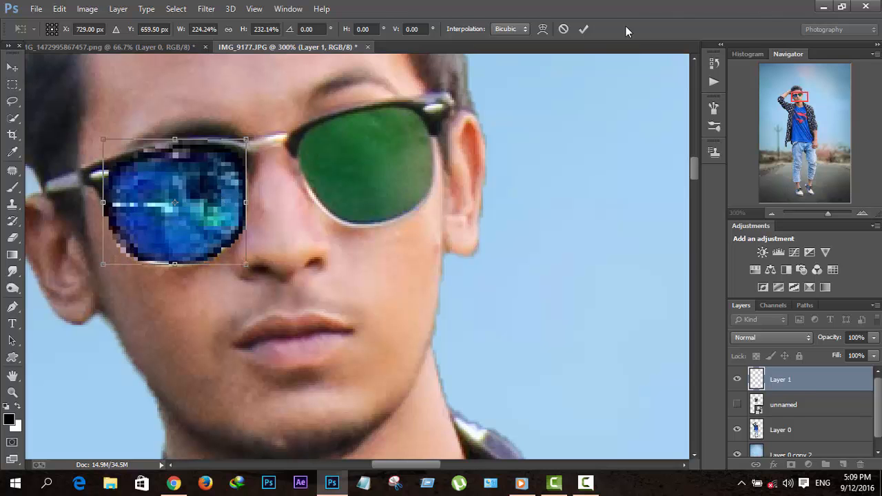
{"action": "left_click", "coordinate": [584, 28]}
{"action": "left_click", "coordinate": [153, 28]}
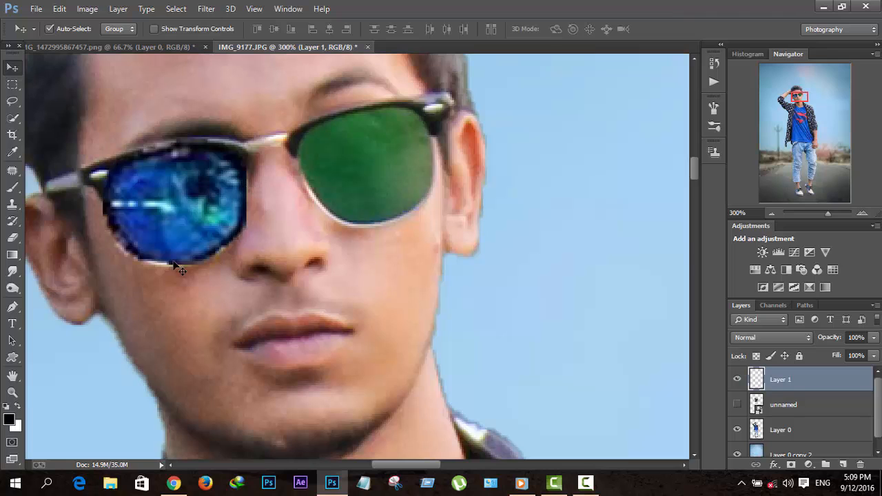
Erase the parts of the blue lens that overlap the left sunglass rim, using a 15 px eraser at 100% opacity
{"action": "left_click", "coordinate": [14, 238]}
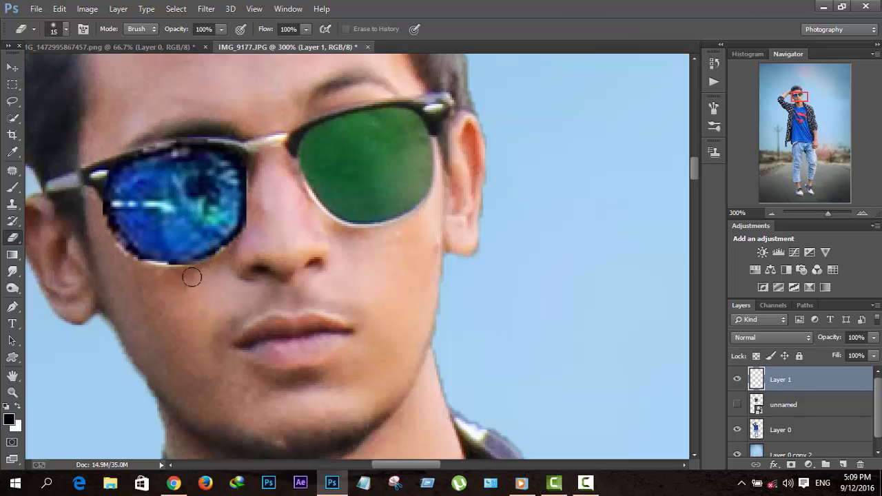
{"action": "mouse_move", "coordinate": [165, 275]}
{"action": "left_mouse_down"}
{"action": "mouse_move", "coordinate": [126, 262]}
{"action": "mouse_move", "coordinate": [96, 219]}
{"action": "mouse_move", "coordinate": [89, 163]}
{"action": "left_mouse_up"}
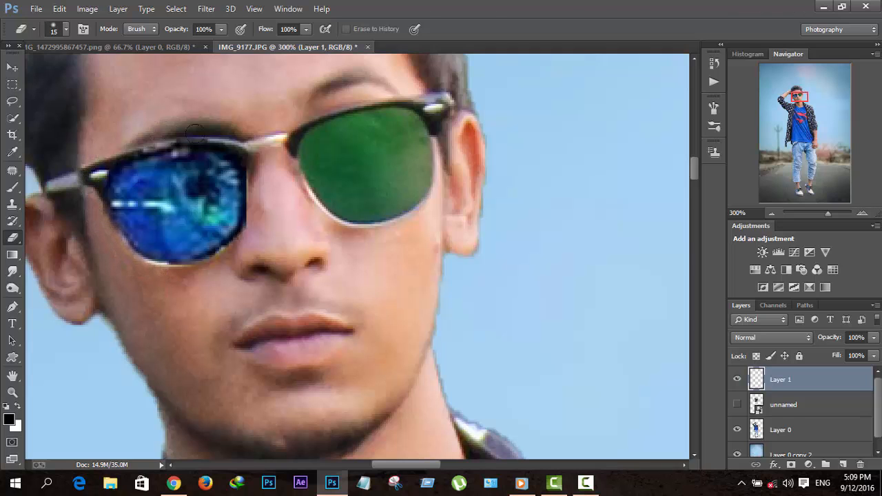
{"action": "mouse_move", "coordinate": [200, 135]}
{"action": "left_mouse_down"}
{"action": "mouse_move", "coordinate": [251, 149]}
{"action": "mouse_move", "coordinate": [256, 204]}
{"action": "mouse_move", "coordinate": [244, 239]}
{"action": "mouse_move", "coordinate": [227, 252]}
{"action": "mouse_move", "coordinate": [172, 272]}
{"action": "left_mouse_up"}
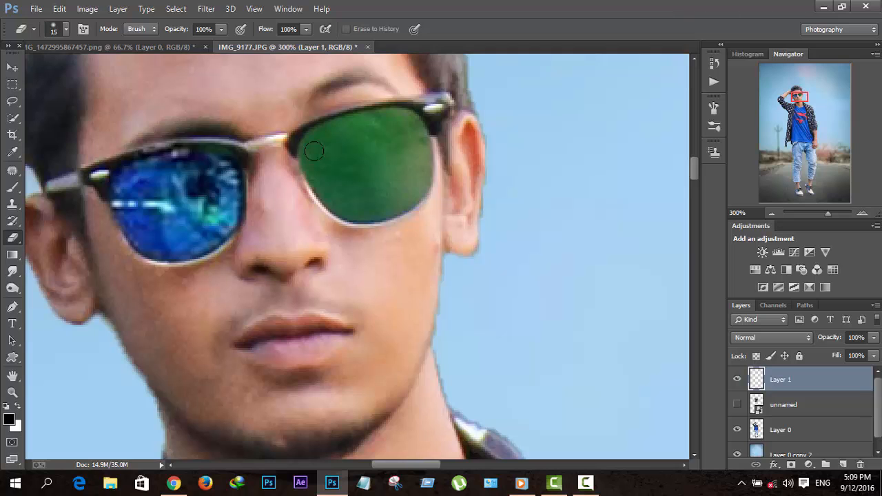
Duplicate the blue lens layer and move the copy over the right green lens
{"action": "key", "text": "ctrl+j"}
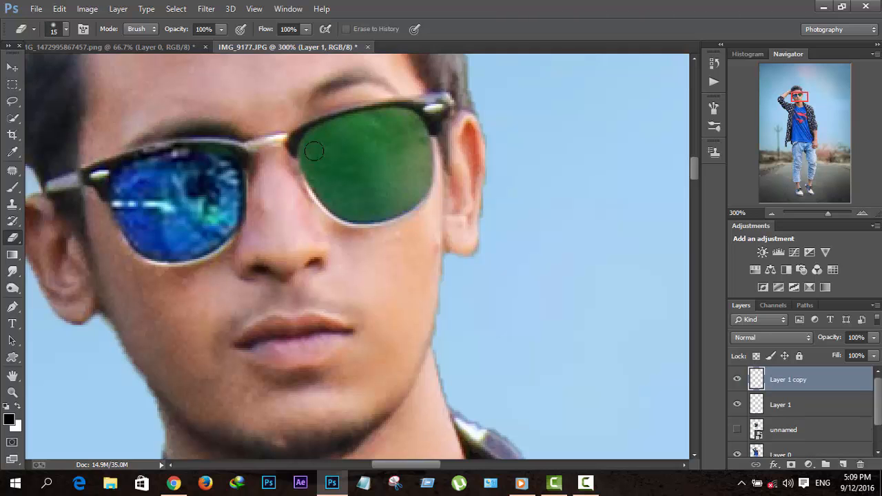
{"action": "key", "text": "v"}
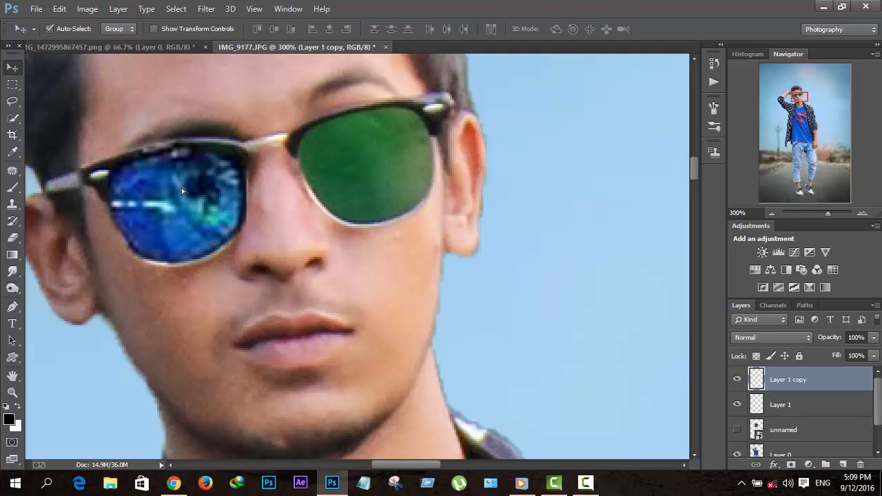
{"action": "left_click_drag", "start_coordinate": [141, 199], "coordinate": [347, 153]}
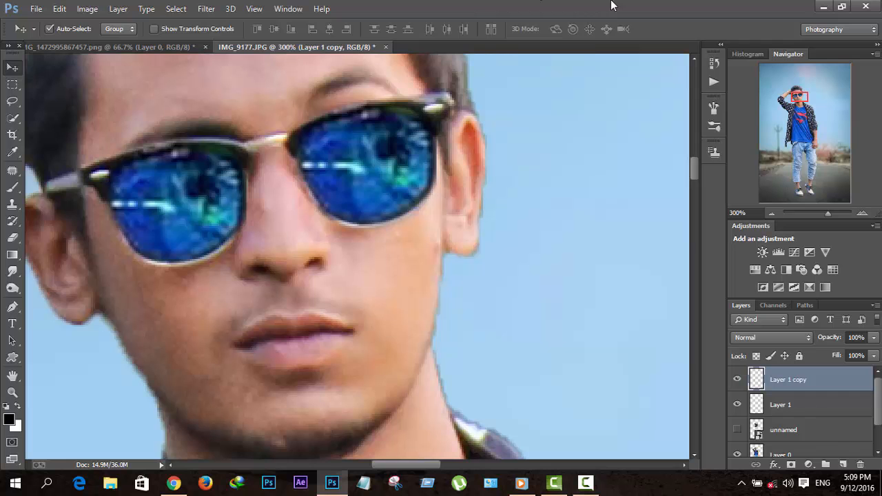
Examine the blue lenses in the full composite and close up on the man's face
{"action": "key", "text": "ctrl+minus"}
{"action": "key", "text": "ctrl+minus"}
{"action": "key", "text": "ctrl+minus"}
{"action": "key", "text": "ctrl+minus"}
{"action": "key", "text": "ctrl+minus"}
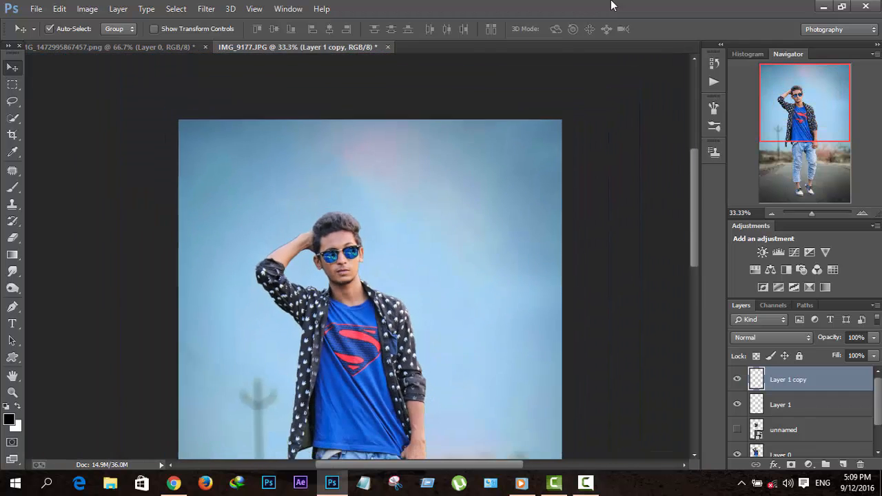
{"action": "key", "text": "ctrl+minus"}
{"action": "key", "text": "ctrl+minus"}
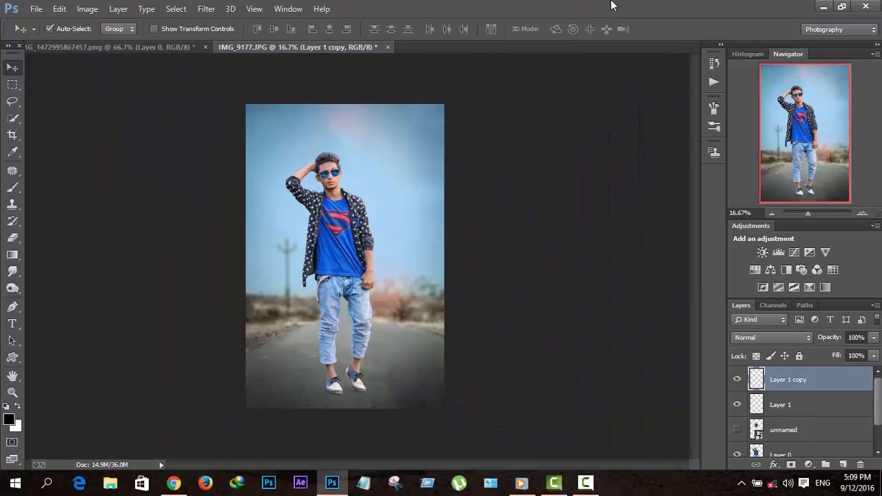
{"action": "key", "text": "ctrl+plus"}
{"action": "key", "text": "ctrl+plus"}
{"action": "key", "text": "ctrl+plus"}
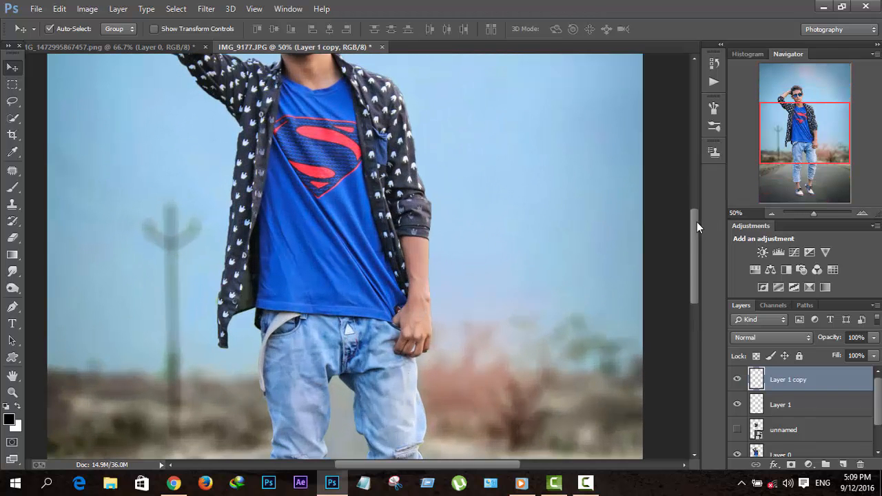
{"action": "left_click_drag", "start_coordinate": [697, 222], "coordinate": [696, 180]}
{"action": "key", "text": "ctrl+plus"}
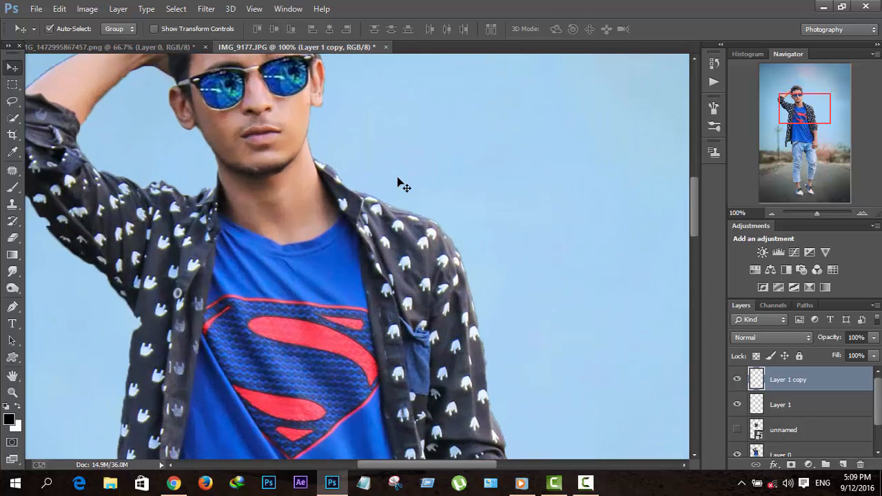
{"action": "key", "text": "ctrl+plus"}
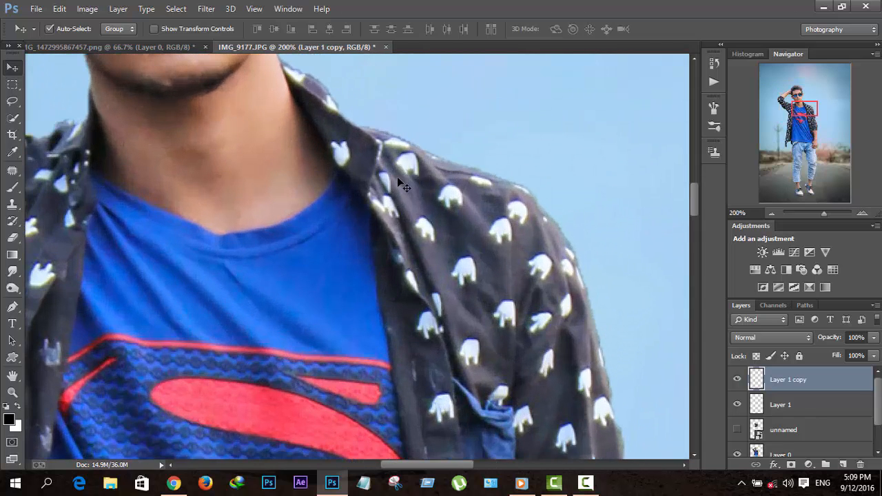
{"action": "scroll", "coordinate": [501, 287], "scroll_direction": "up", "scroll_amount": 4}
Merge the two blue lens layers, Layer 1 and Layer 1 copy, into one
{"action": "left_click", "coordinate": [785, 404], "text": "ctrl"}
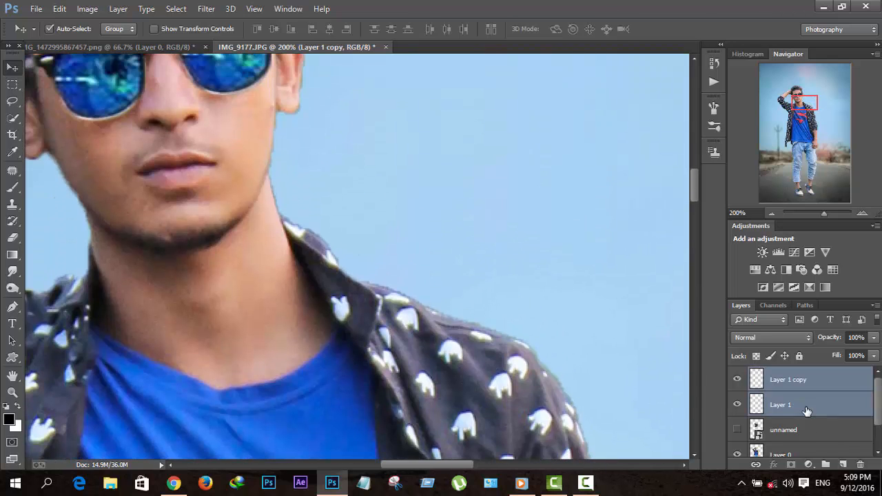
{"action": "right_click", "coordinate": [786, 401]}
{"action": "left_click", "coordinate": [685, 307]}
Smudge the man's hair on Layer 0 upward into spiky strands across the whole head, using a 20 px bristle brush at 66% strength
{"action": "scroll", "coordinate": [315, 301], "scroll_direction": "up", "scroll_amount": 3}
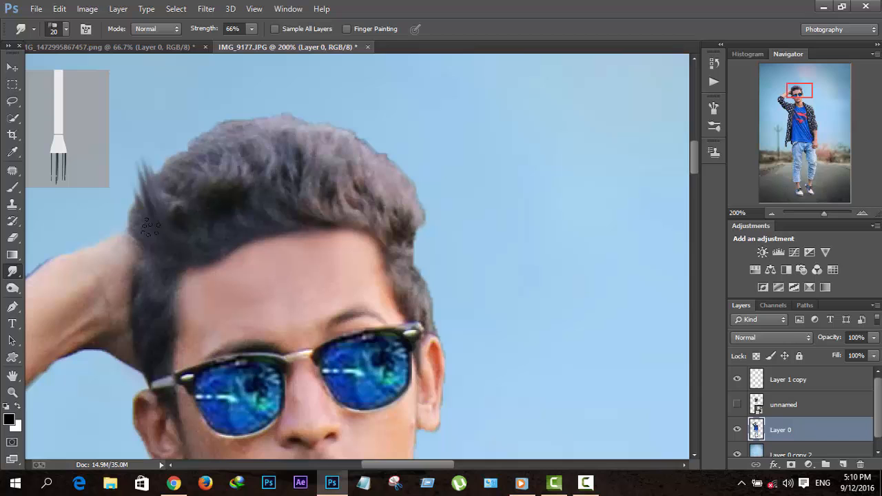
{"action": "left_click_drag", "start_coordinate": [151, 227], "coordinate": [128, 161]}
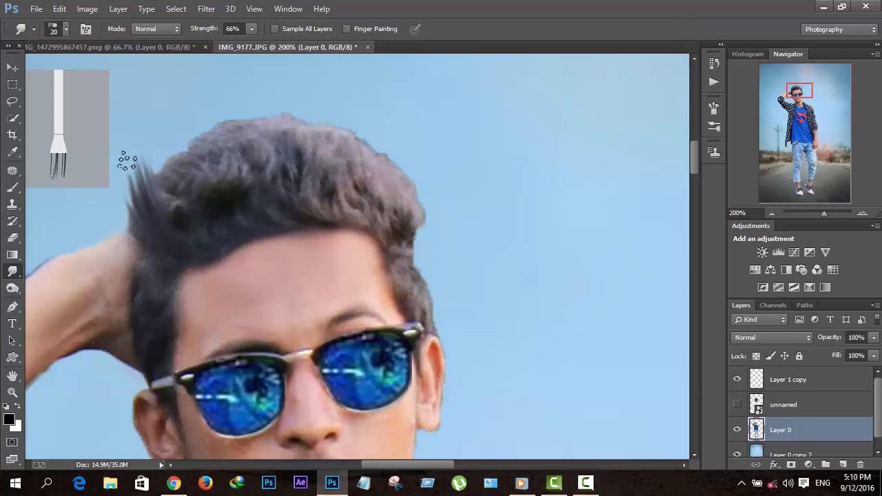
{"action": "mouse_move", "coordinate": [202, 235]}
{"action": "left_mouse_down"}
{"action": "mouse_move", "coordinate": [167, 204]}
{"action": "mouse_move", "coordinate": [144, 132]}
{"action": "left_mouse_up"}
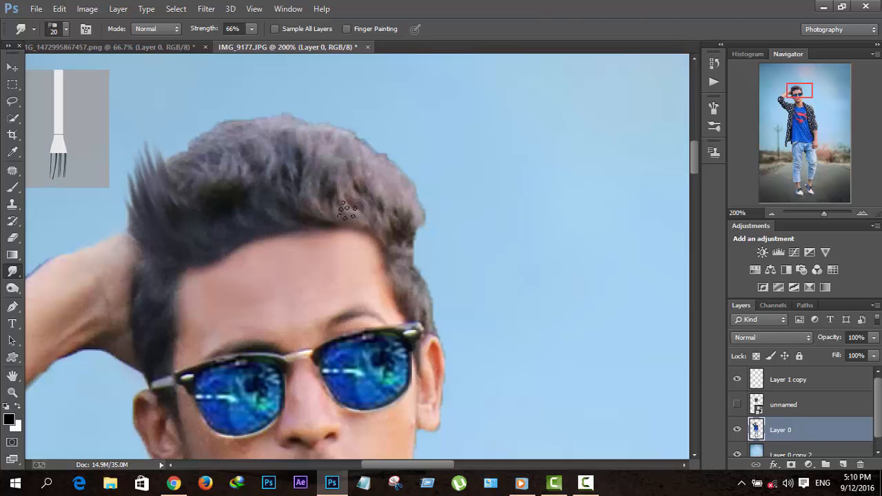
{"action": "left_click_drag", "start_coordinate": [394, 208], "coordinate": [388, 126]}
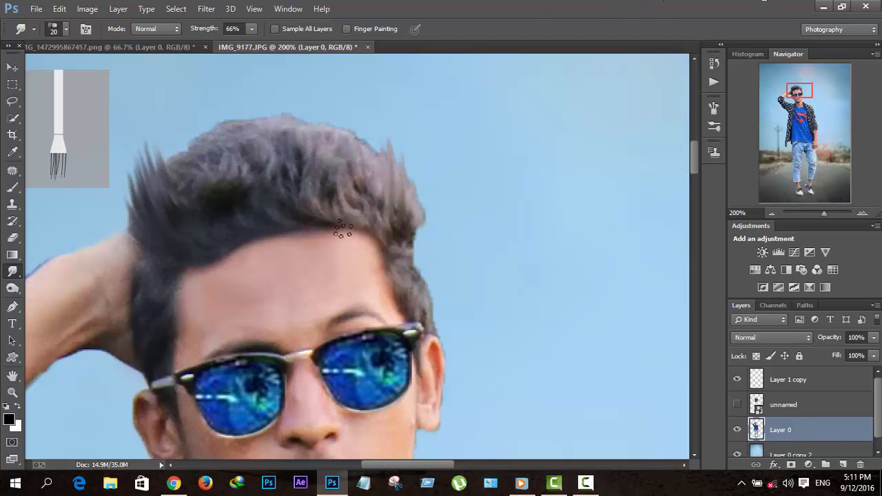
{"action": "left_click_drag", "start_coordinate": [382, 210], "coordinate": [370, 128]}
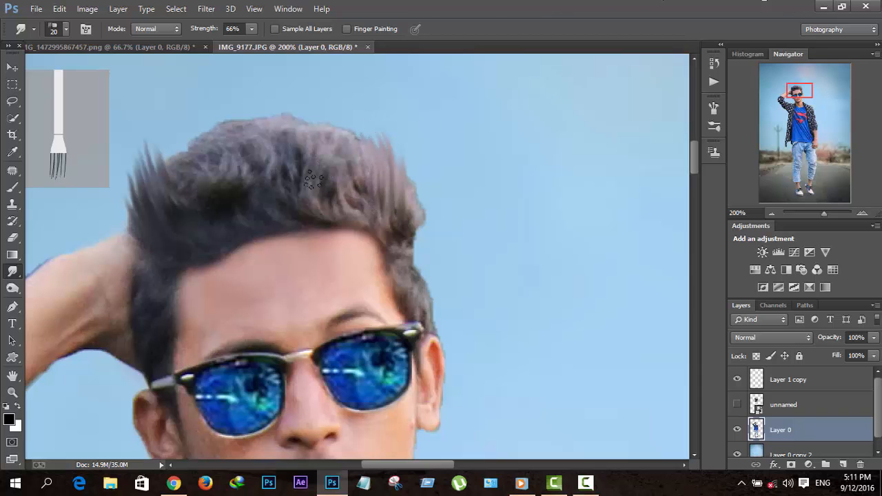
{"action": "left_click_drag", "start_coordinate": [207, 208], "coordinate": [154, 112]}
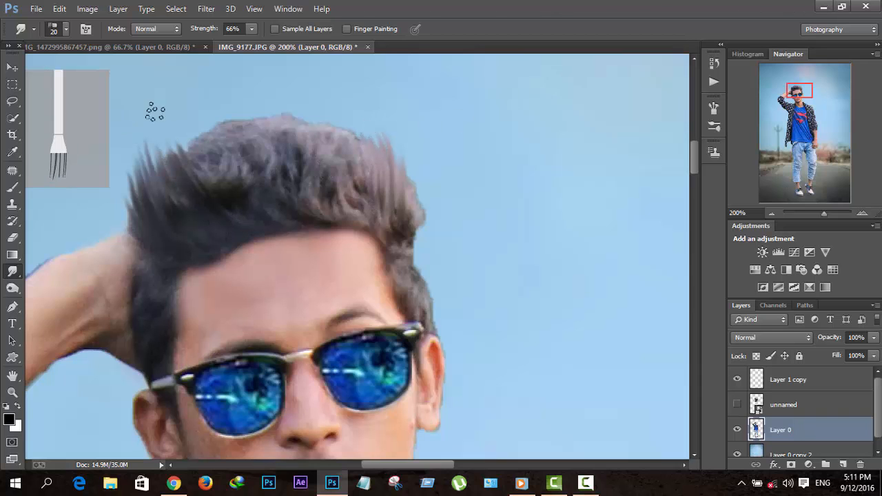
{"action": "left_click_drag", "start_coordinate": [234, 206], "coordinate": [186, 110]}
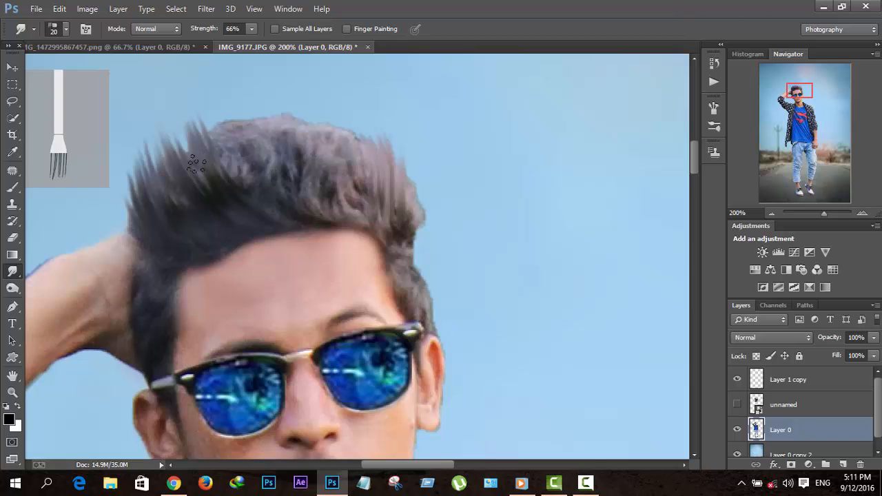
{"action": "left_click_drag", "start_coordinate": [194, 170], "coordinate": [174, 114]}
{"action": "left_click_drag", "start_coordinate": [172, 178], "coordinate": [148, 125]}
{"action": "mouse_move", "coordinate": [138, 218]}
{"action": "left_mouse_down"}
{"action": "mouse_move", "coordinate": [99, 144]}
{"action": "mouse_move", "coordinate": [133, 180]}
{"action": "mouse_move", "coordinate": [113, 131]}
{"action": "left_mouse_up"}
{"action": "left_click_drag", "start_coordinate": [152, 190], "coordinate": [132, 133]}
{"action": "left_click_drag", "start_coordinate": [160, 163], "coordinate": [149, 130]}
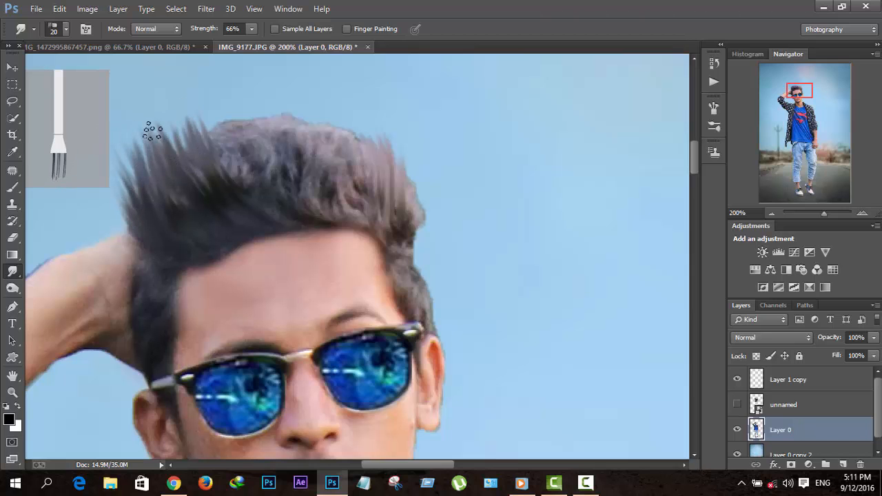
{"action": "left_click_drag", "start_coordinate": [393, 201], "coordinate": [393, 118]}
{"action": "left_click_drag", "start_coordinate": [383, 170], "coordinate": [371, 106]}
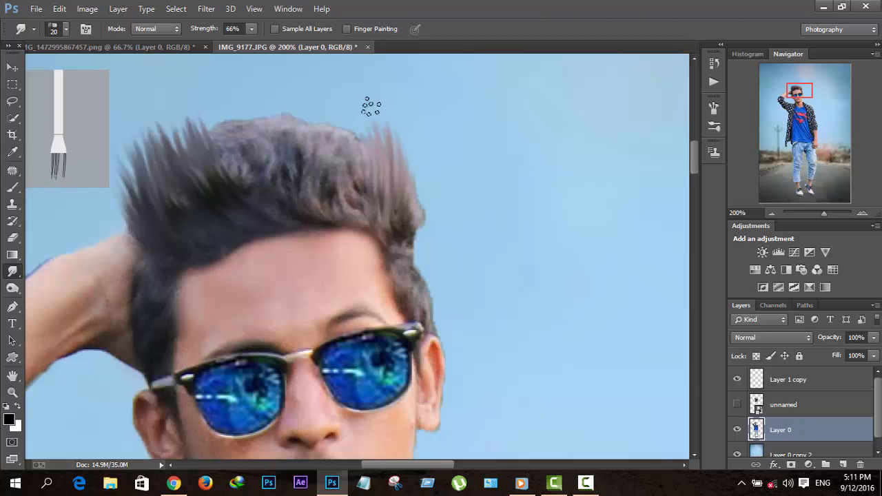
{"action": "left_click_drag", "start_coordinate": [256, 182], "coordinate": [224, 111]}
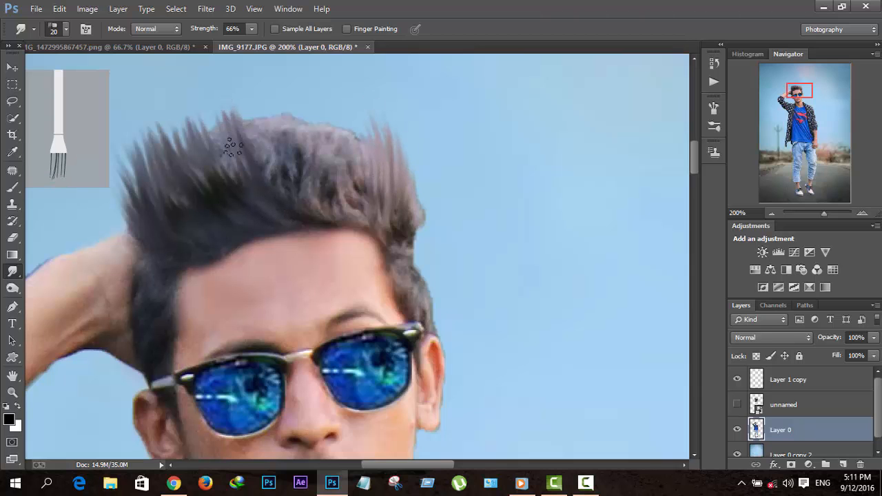
{"action": "left_click_drag", "start_coordinate": [233, 161], "coordinate": [198, 99]}
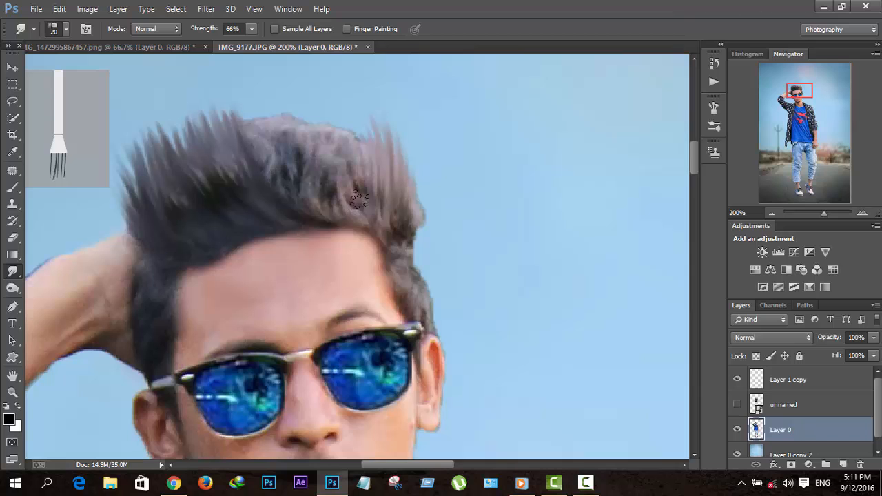
{"action": "mouse_move", "coordinate": [360, 199]}
{"action": "left_mouse_down"}
{"action": "mouse_move", "coordinate": [358, 116]}
{"action": "mouse_move", "coordinate": [341, 102]}
{"action": "left_mouse_up"}
{"action": "left_click_drag", "start_coordinate": [331, 206], "coordinate": [319, 73]}
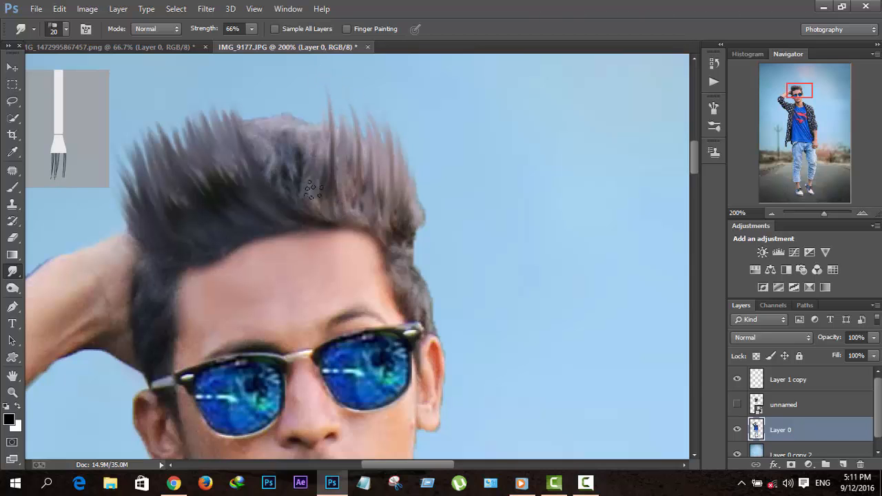
{"action": "left_click_drag", "start_coordinate": [314, 190], "coordinate": [309, 102]}
{"action": "mouse_move", "coordinate": [279, 187]}
{"action": "left_mouse_down"}
{"action": "mouse_move", "coordinate": [285, 121]}
{"action": "mouse_move", "coordinate": [273, 92]}
{"action": "left_mouse_up"}
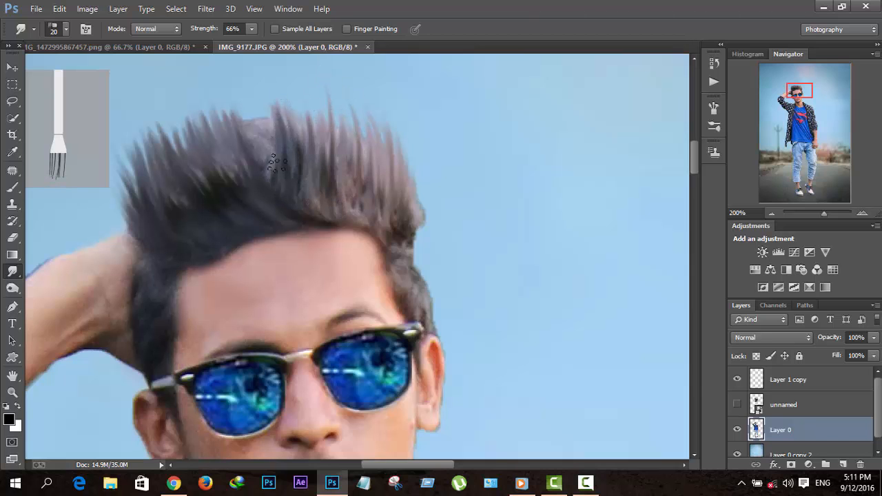
{"action": "left_click_drag", "start_coordinate": [276, 164], "coordinate": [252, 99]}
{"action": "left_click_drag", "start_coordinate": [266, 128], "coordinate": [257, 90]}
{"action": "left_click_drag", "start_coordinate": [307, 157], "coordinate": [300, 82]}
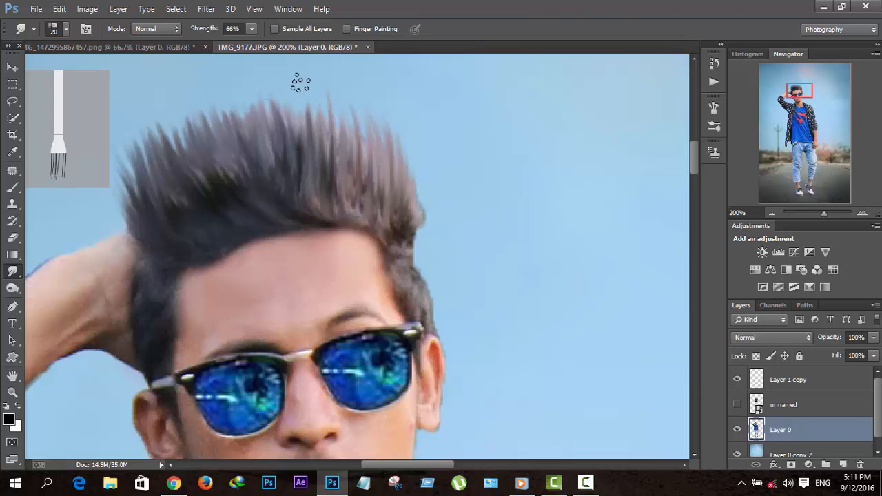
{"action": "left_click_drag", "start_coordinate": [299, 132], "coordinate": [295, 90]}
{"action": "left_click_drag", "start_coordinate": [337, 158], "coordinate": [337, 90]}
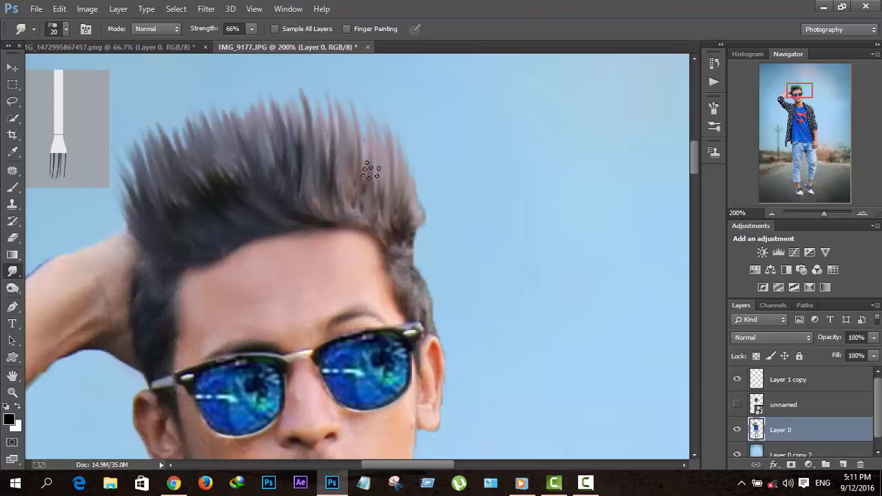
{"action": "left_click_drag", "start_coordinate": [370, 169], "coordinate": [368, 115]}
{"action": "left_click_drag", "start_coordinate": [407, 197], "coordinate": [411, 135]}
{"action": "mouse_move", "coordinate": [405, 169]}
{"action": "left_mouse_down"}
{"action": "mouse_move", "coordinate": [403, 107]}
{"action": "mouse_move", "coordinate": [391, 108]}
{"action": "left_mouse_up"}
{"action": "left_click_drag", "start_coordinate": [134, 217], "coordinate": [104, 153]}
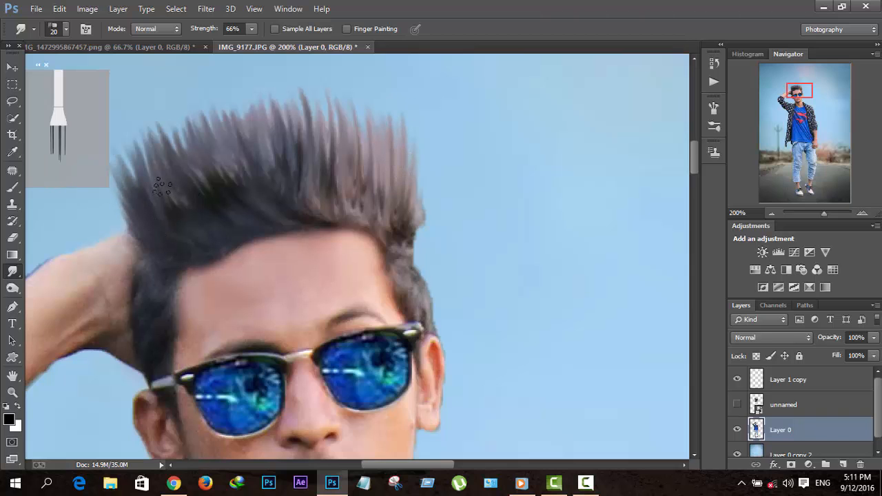
{"action": "mouse_move", "coordinate": [156, 185]}
{"action": "left_mouse_down"}
{"action": "mouse_move", "coordinate": [149, 138]}
{"action": "mouse_move", "coordinate": [177, 155]}
{"action": "mouse_move", "coordinate": [157, 111]}
{"action": "left_mouse_up"}
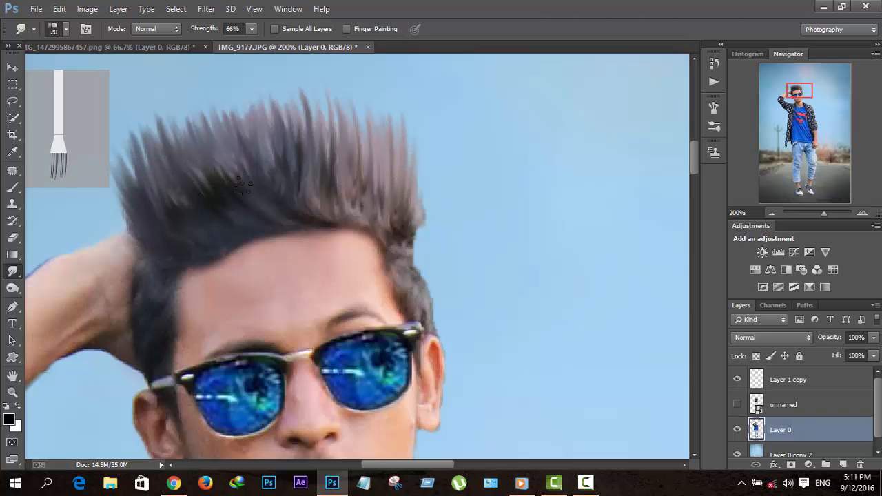
{"action": "left_click_drag", "start_coordinate": [254, 194], "coordinate": [219, 136]}
{"action": "left_click_drag", "start_coordinate": [195, 208], "coordinate": [178, 160]}
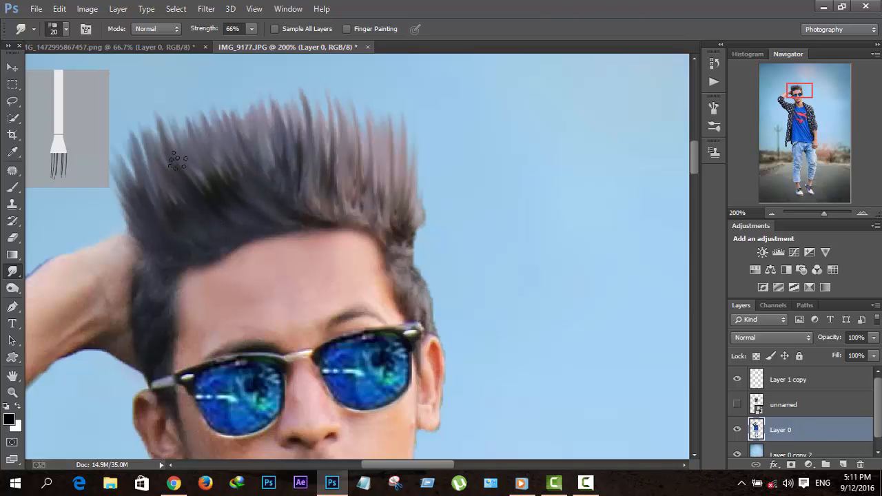
{"action": "left_click_drag", "start_coordinate": [280, 192], "coordinate": [239, 101]}
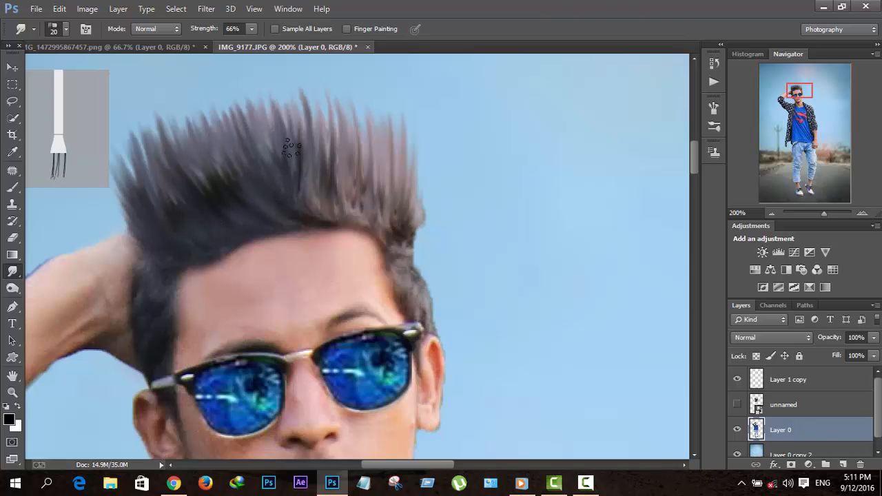
{"action": "left_click_drag", "start_coordinate": [291, 149], "coordinate": [275, 102]}
{"action": "left_click_drag", "start_coordinate": [333, 172], "coordinate": [338, 104]}
{"action": "left_click_drag", "start_coordinate": [325, 152], "coordinate": [313, 79]}
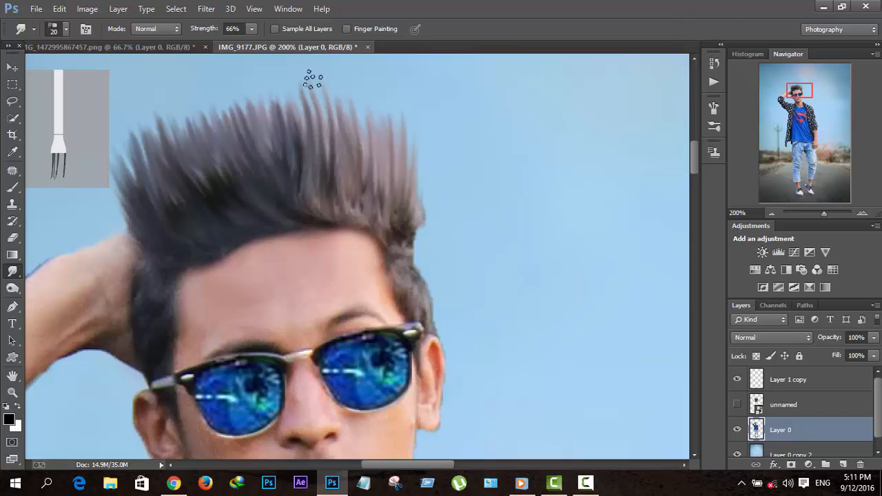
Smudge more of the man's upper hair edge on Layer 0 into upward spikes with the 20 px bristle brush at 66% strength
{"action": "mouse_move", "coordinate": [363, 158]}
{"action": "left_mouse_down"}
{"action": "mouse_move", "coordinate": [359, 125]}
{"action": "mouse_move", "coordinate": [347, 177]}
{"action": "mouse_move", "coordinate": [355, 151]}
{"action": "mouse_move", "coordinate": [342, 98]}
{"action": "left_mouse_up"}
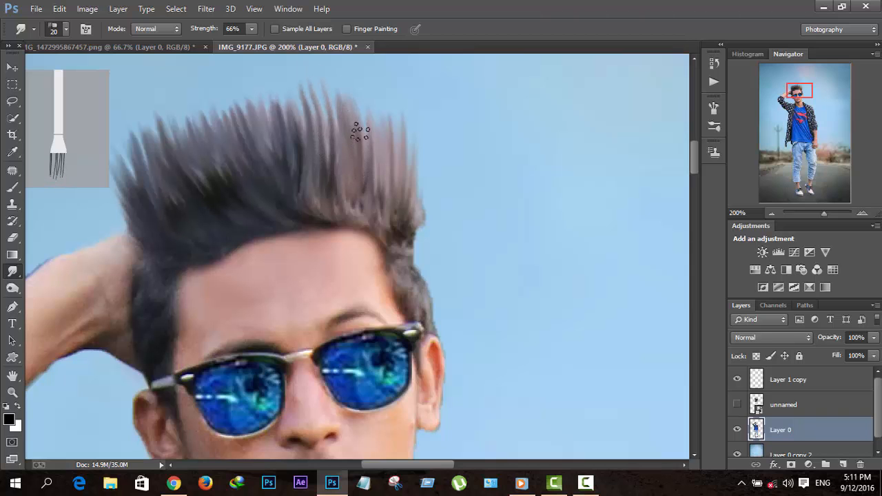
{"action": "left_click_drag", "start_coordinate": [359, 133], "coordinate": [365, 92]}
{"action": "left_click_drag", "start_coordinate": [386, 132], "coordinate": [376, 96]}
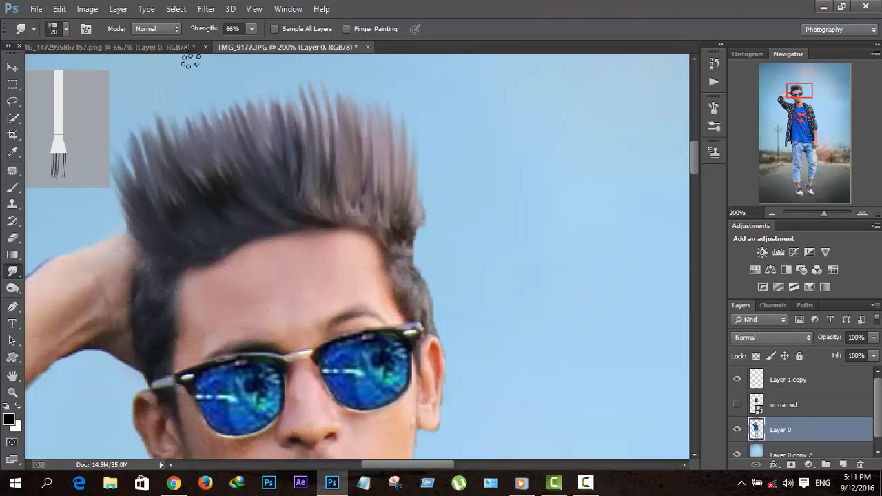
{"action": "mouse_move", "coordinate": [271, 128]}
{"action": "left_mouse_down"}
{"action": "mouse_move", "coordinate": [256, 84]}
{"action": "mouse_move", "coordinate": [287, 92]}
{"action": "left_mouse_up"}
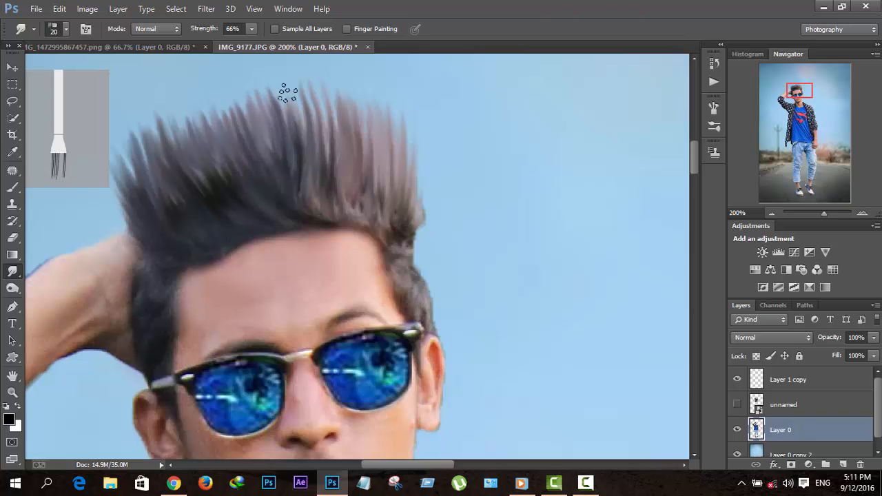
{"action": "left_click_drag", "start_coordinate": [197, 137], "coordinate": [180, 106]}
{"action": "left_click_drag", "start_coordinate": [239, 136], "coordinate": [220, 91]}
{"action": "left_click_drag", "start_coordinate": [238, 128], "coordinate": [224, 94]}
{"action": "left_click_drag", "start_coordinate": [222, 126], "coordinate": [205, 95]}
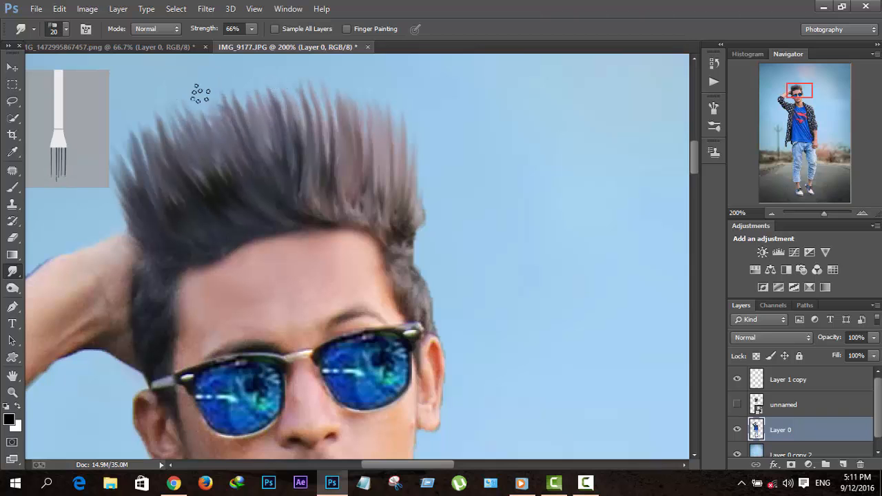
{"action": "left_click_drag", "start_coordinate": [258, 124], "coordinate": [256, 93]}
{"action": "left_click_drag", "start_coordinate": [335, 125], "coordinate": [325, 84]}
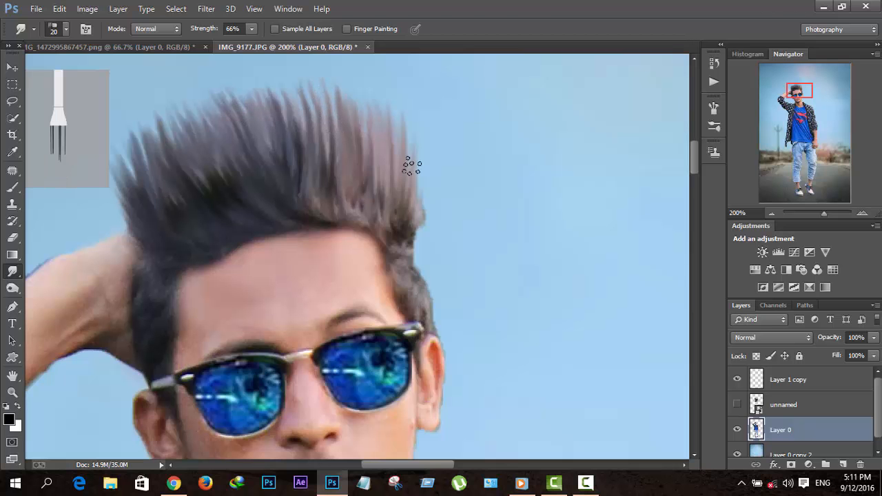
Examine the restyled hair in the full composite and close up around the man's head
{"action": "key", "text": "ctrl+minus"}
{"action": "key", "text": "ctrl+minus"}
{"action": "key", "text": "ctrl+minus"}
{"action": "key", "text": "ctrl+minus"}
{"action": "key", "text": "ctrl+minus"}
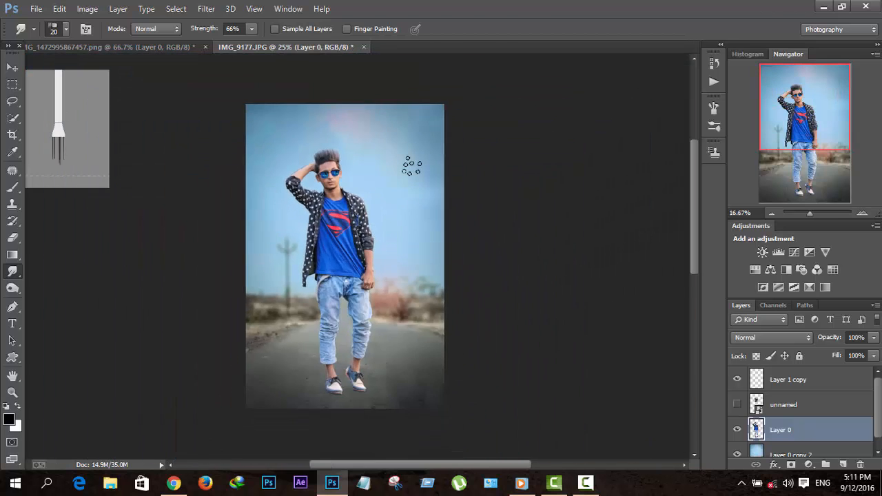
{"action": "key", "text": "ctrl+plus"}
{"action": "key", "text": "ctrl+plus"}
{"action": "key", "text": "ctrl+plus"}
{"action": "key", "text": "ctrl+plus"}
{"action": "key", "text": "ctrl+plus"}
{"action": "key", "text": "ctrl+plus"}
{"action": "key", "text": "ctrl+plus"}
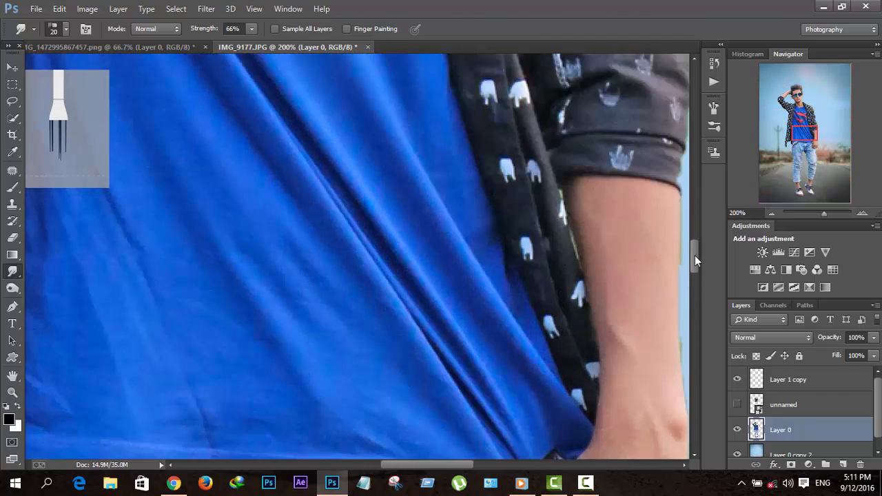
{"action": "left_click_drag", "start_coordinate": [695, 255], "coordinate": [690, 159]}
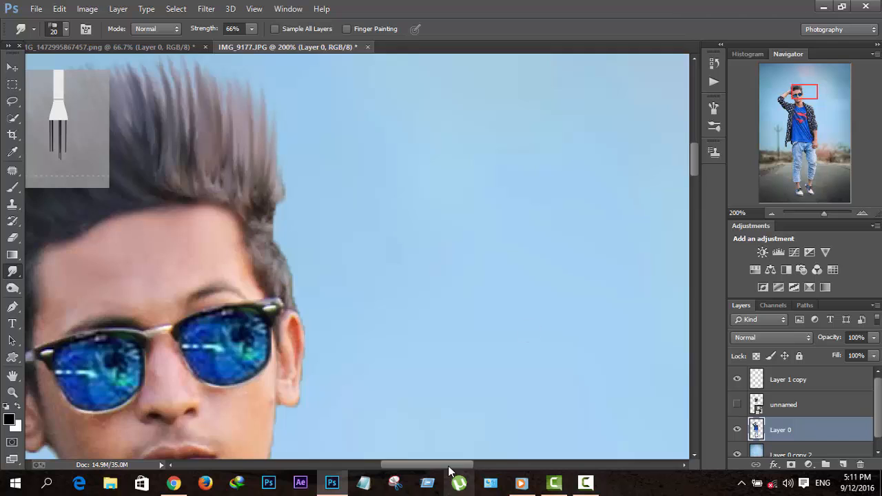
{"action": "key", "text": "ctrl+minus"}
{"action": "key", "text": "ctrl+minus"}
{"action": "key", "text": "ctrl+minus"}
{"action": "key", "text": "ctrl+minus"}
{"action": "key", "text": "ctrl+minus"}
{"action": "key", "text": "ctrl+minus"}
{"action": "key", "text": "ctrl+minus"}
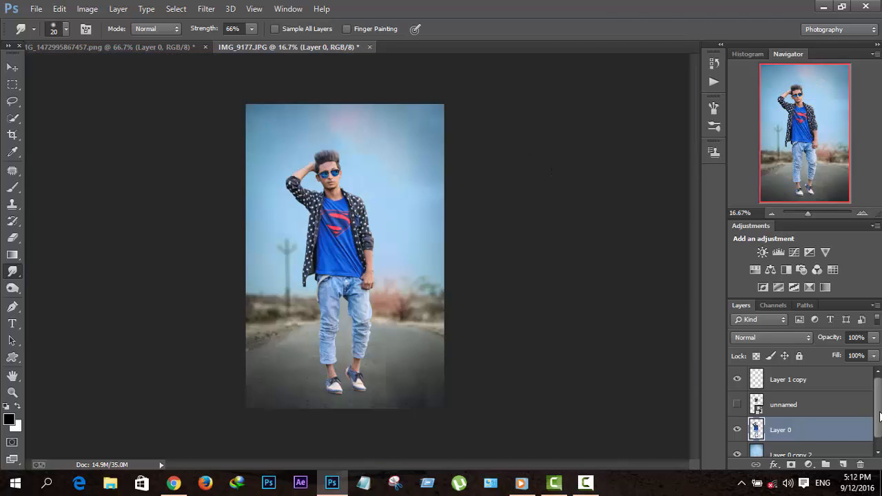
Flatten the image into a single Background layer, discarding the hidden layers
{"action": "right_click", "coordinate": [810, 432]}
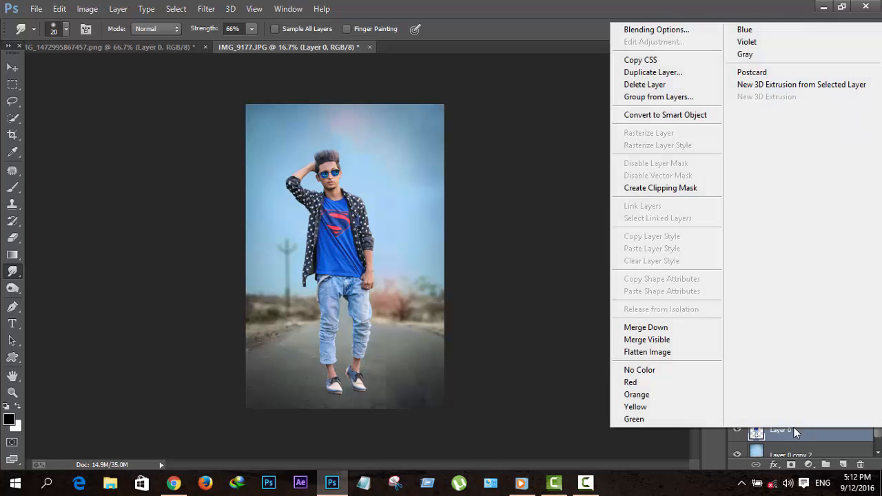
{"action": "left_click", "coordinate": [657, 354]}
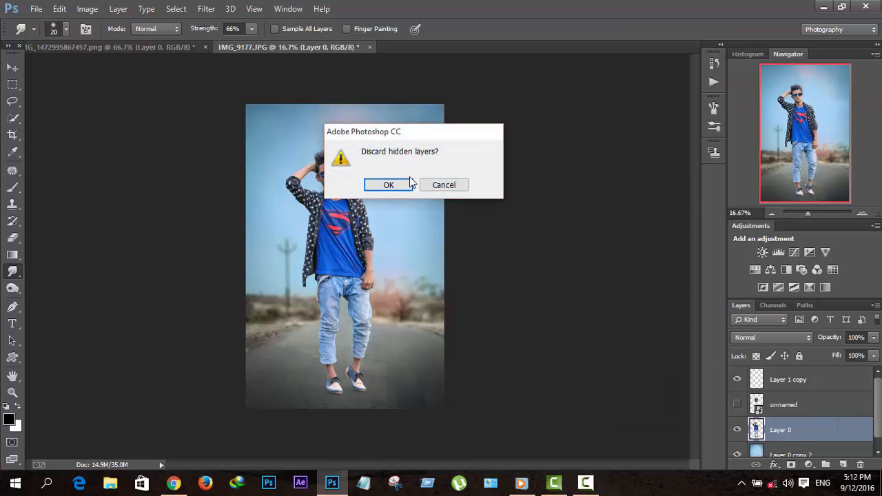
{"action": "left_click", "coordinate": [390, 185]}
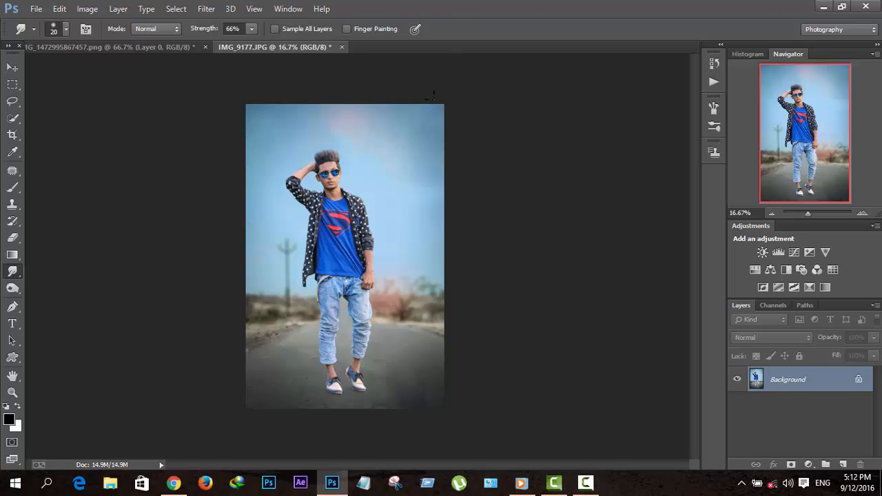
In the Camera Raw filter, set Contrast -19, Highlights -21, Shadows -8, Blacks -24 and Clarity +21
{"action": "key", "text": "ctrl+plus"}
{"action": "key", "text": "ctrl+minus"}
{"action": "left_click", "coordinate": [200, 9]}
{"action": "left_click", "coordinate": [227, 79]}
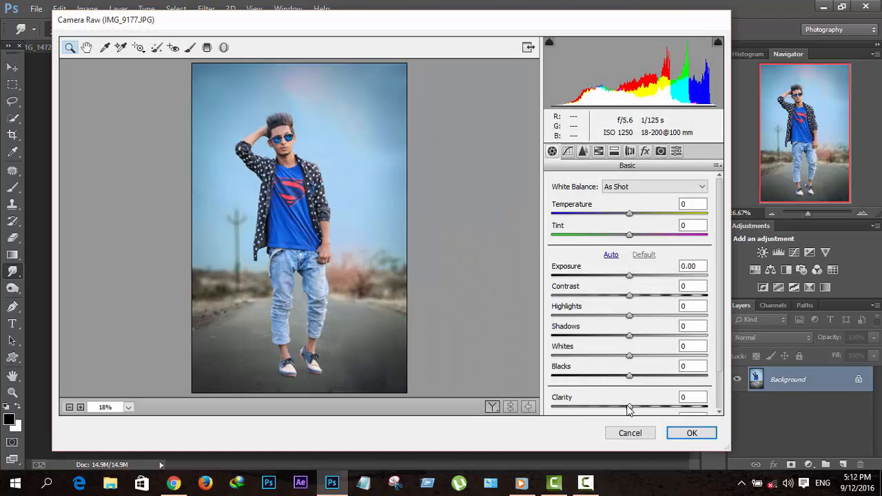
{"action": "left_click_drag", "start_coordinate": [633, 409], "coordinate": [617, 301]}
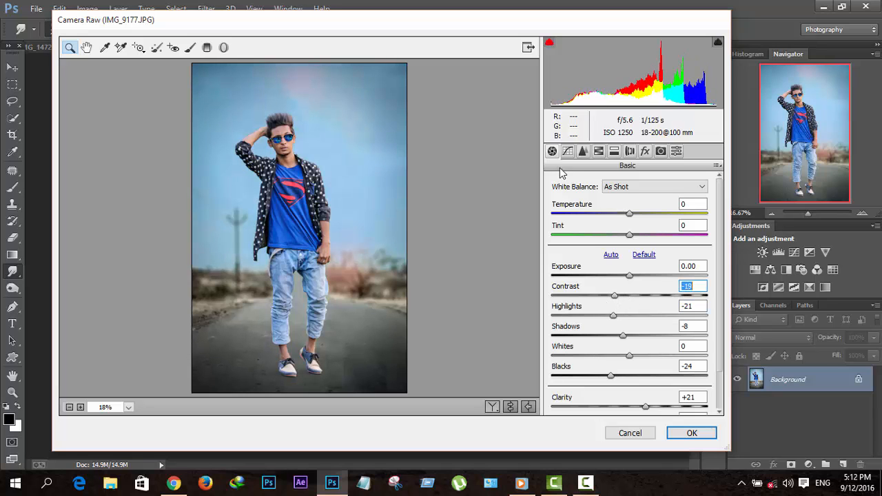
Set the Oranges saturation to -8 and the Oranges luminance to +16 in the Camera Raw HSL adjustments
{"action": "left_click", "coordinate": [583, 151]}
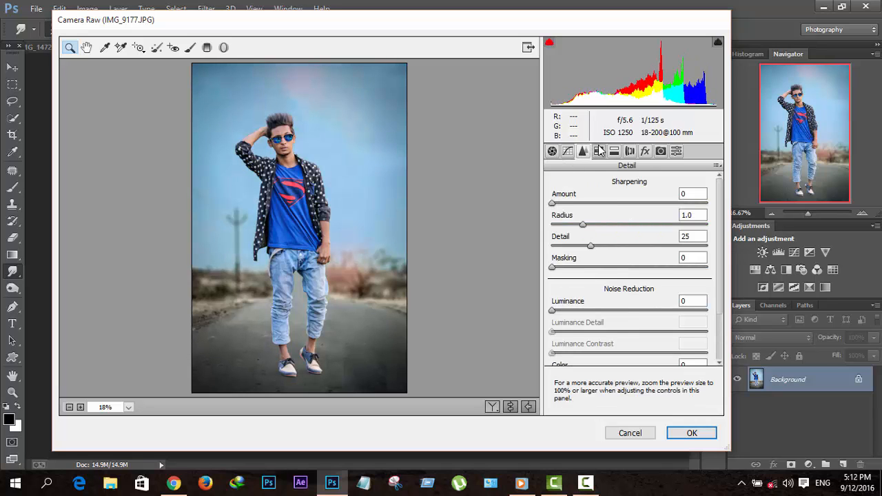
{"action": "left_click", "coordinate": [599, 151]}
{"action": "left_click_drag", "start_coordinate": [635, 266], "coordinate": [618, 267]}
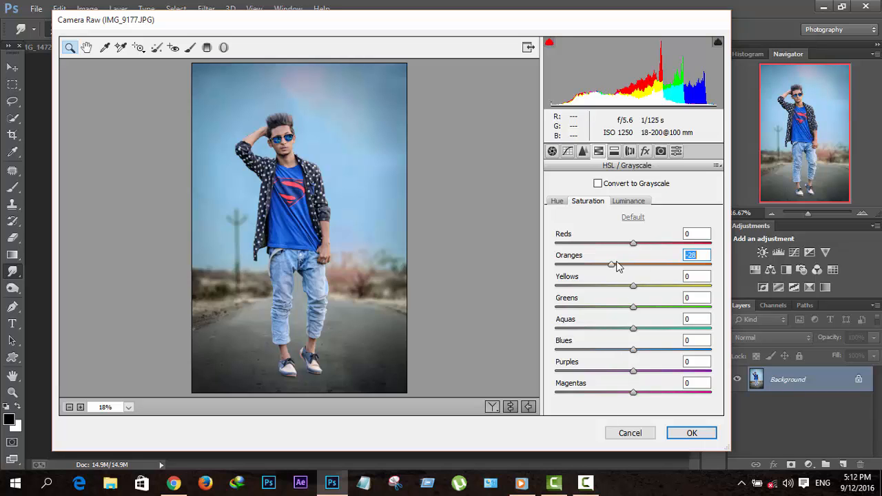
{"action": "left_click", "coordinate": [629, 201]}
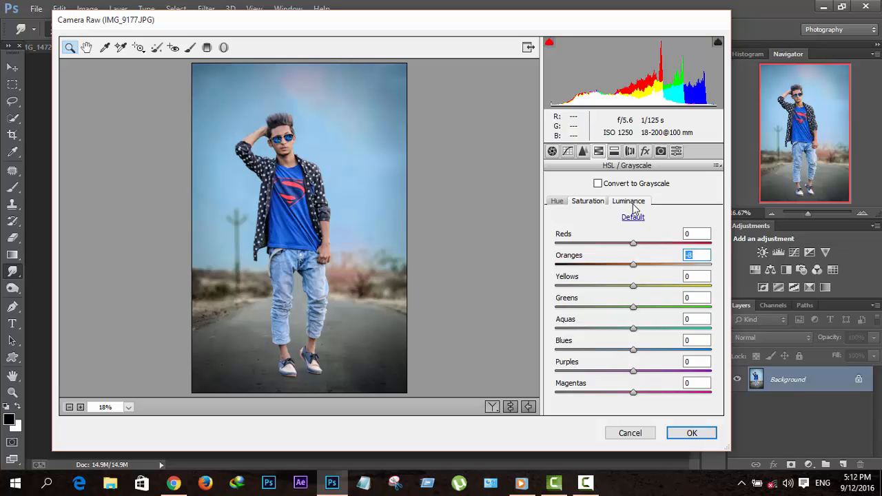
{"action": "left_click_drag", "start_coordinate": [633, 265], "coordinate": [644, 259]}
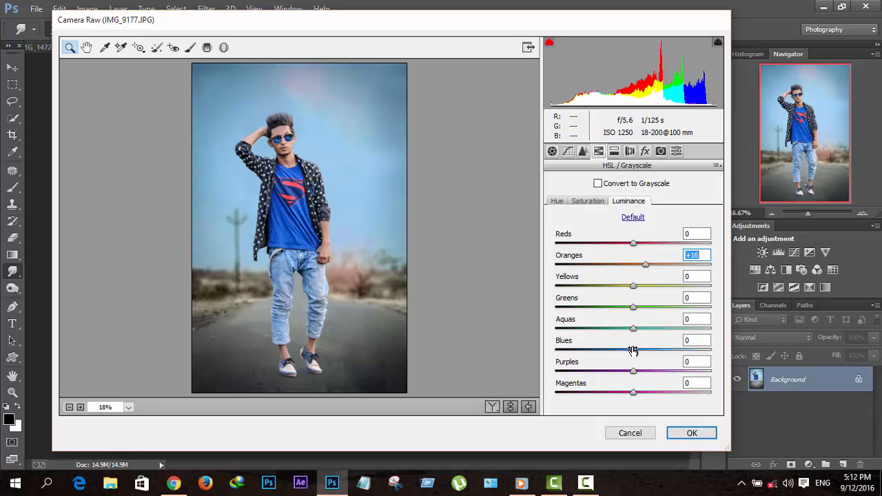
Lower the Blues luminance, and set the Blues saturation to +46 and the Blues hue to -15
{"action": "left_click_drag", "start_coordinate": [633, 350], "coordinate": [620, 353]}
{"action": "left_click", "coordinate": [597, 200]}
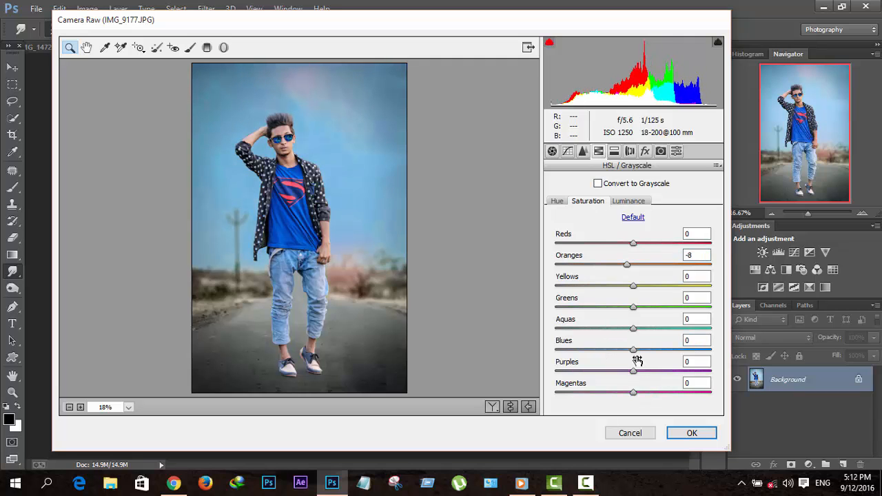
{"action": "left_click_drag", "start_coordinate": [636, 354], "coordinate": [670, 350]}
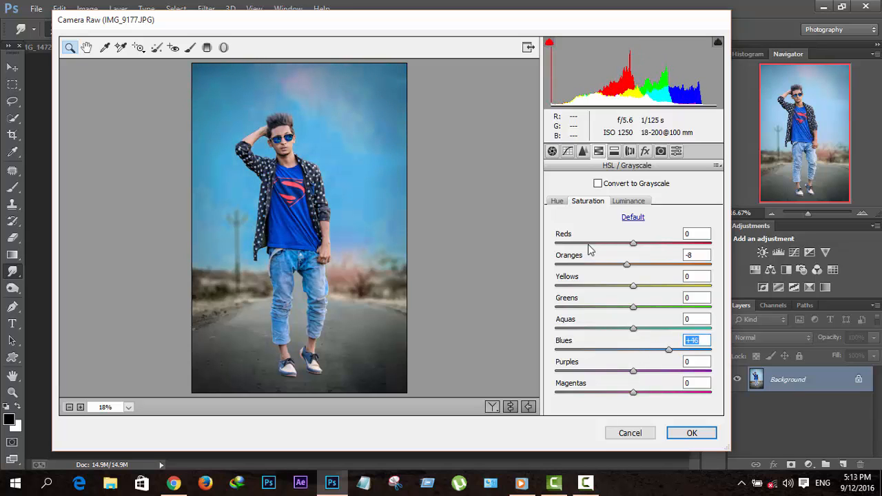
{"action": "left_click", "coordinate": [557, 201]}
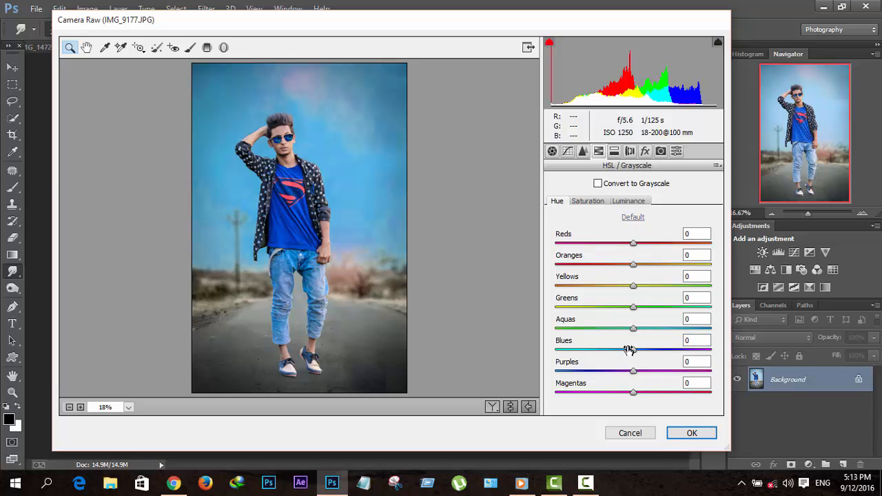
{"action": "left_click_drag", "start_coordinate": [633, 351], "coordinate": [621, 352]}
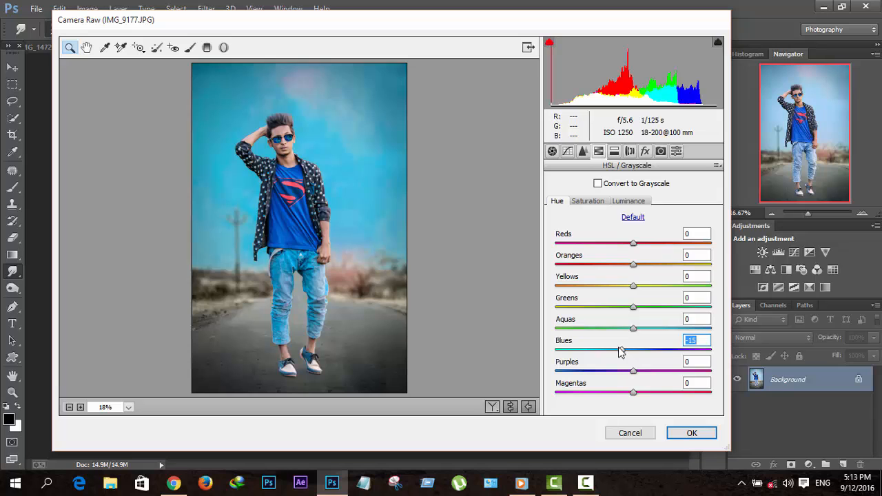
Adjust the post-crop vignetting amount slightly and apply the Camera Raw adjustments to the photo
{"action": "left_click", "coordinate": [647, 153]}
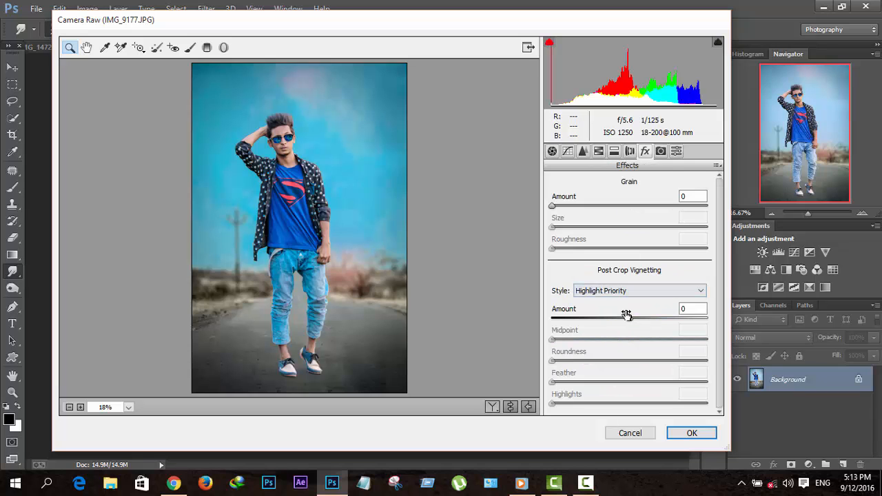
{"action": "mouse_move", "coordinate": [628, 321]}
{"action": "left_mouse_down"}
{"action": "mouse_move", "coordinate": [613, 317]}
{"action": "mouse_move", "coordinate": [624, 318]}
{"action": "left_mouse_up"}
{"action": "left_click", "coordinate": [692, 433]}
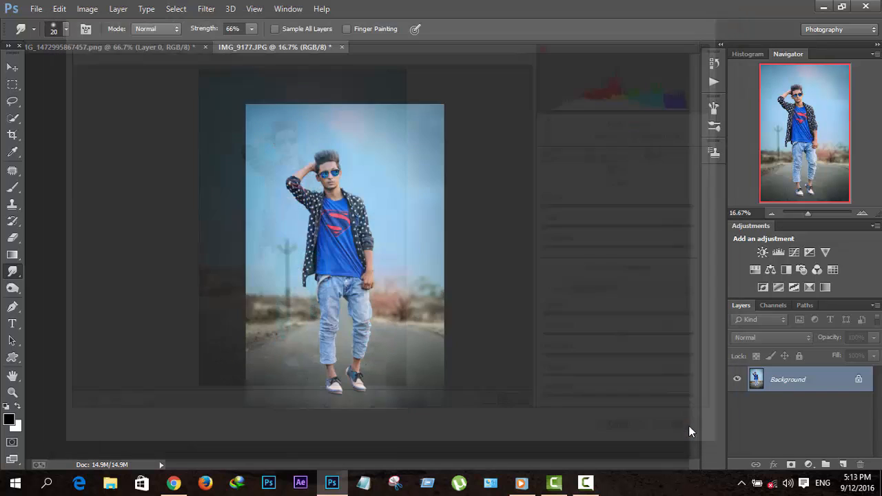
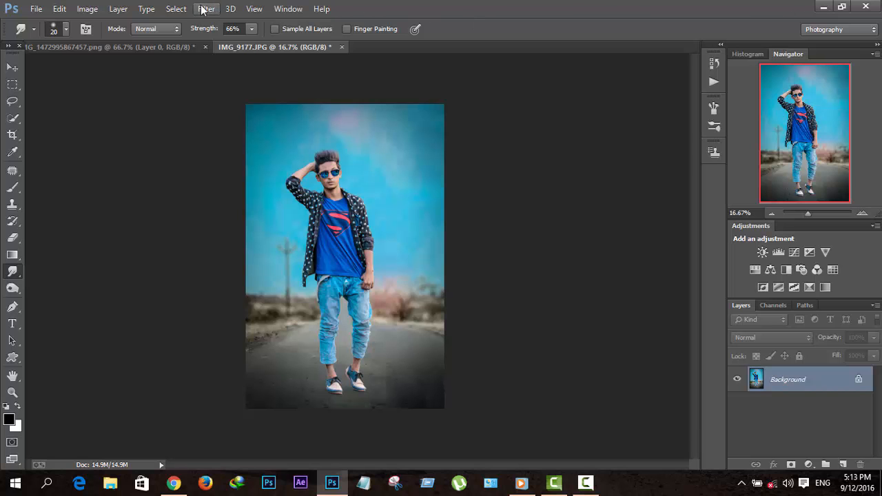
Start placing an embedded image and search the STOCK (E:) drive for "di"
{"action": "left_click", "coordinate": [38, 9]}
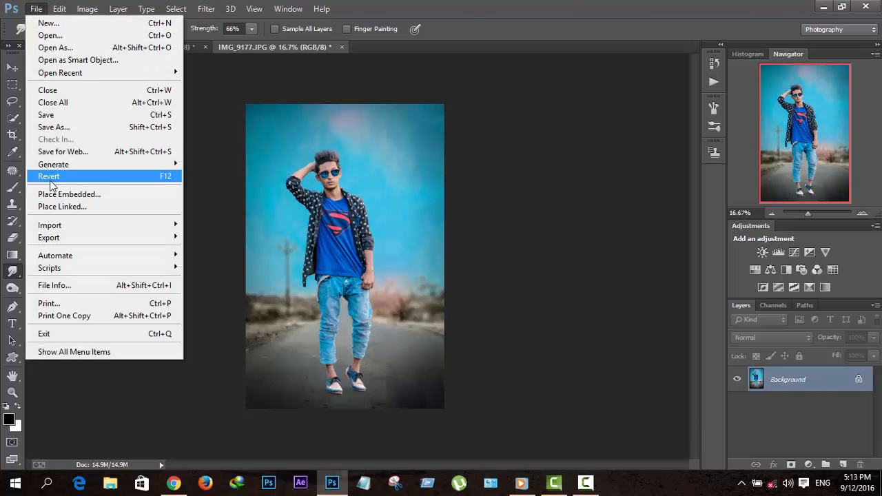
{"action": "left_click", "coordinate": [60, 195]}
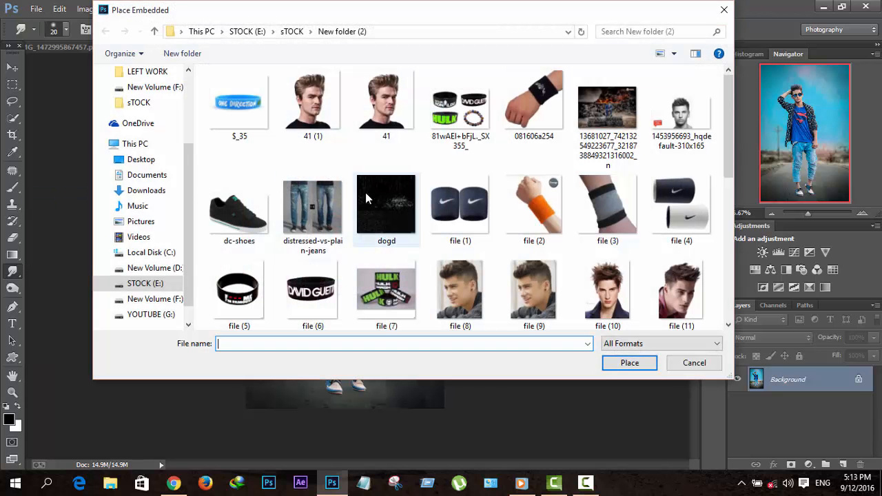
{"action": "left_click", "coordinate": [165, 285]}
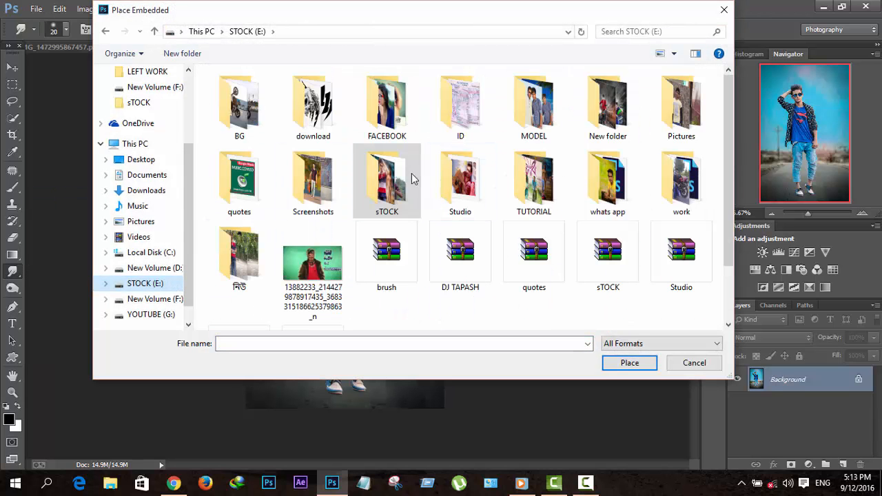
{"action": "left_click", "coordinate": [634, 33]}
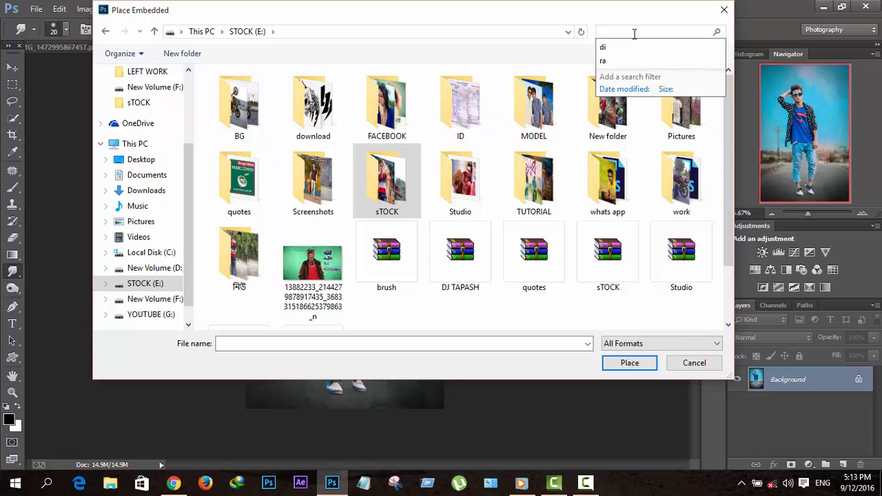
{"action": "left_click", "coordinate": [609, 49]}
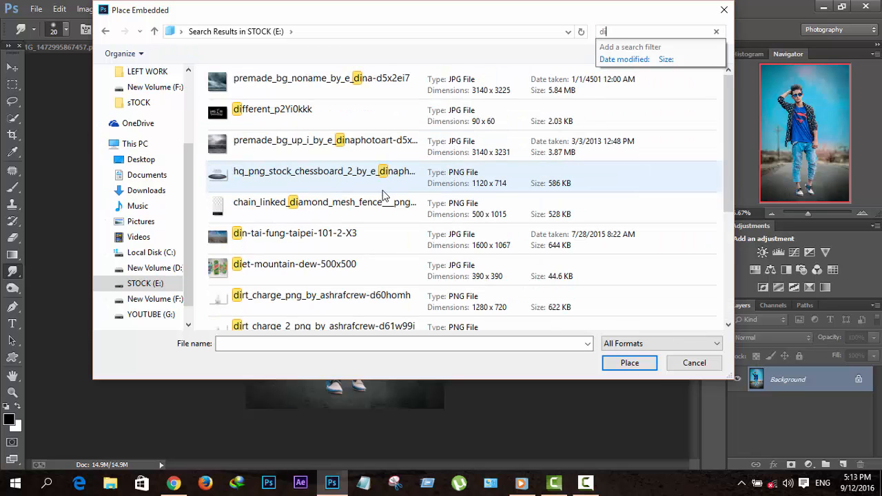
Place the Diwali2010-RSI_19_1 (1) spark image across the middle of the photo, slightly enlarged
{"action": "scroll", "coordinate": [376, 187], "scroll_direction": "down", "scroll_amount": 10}
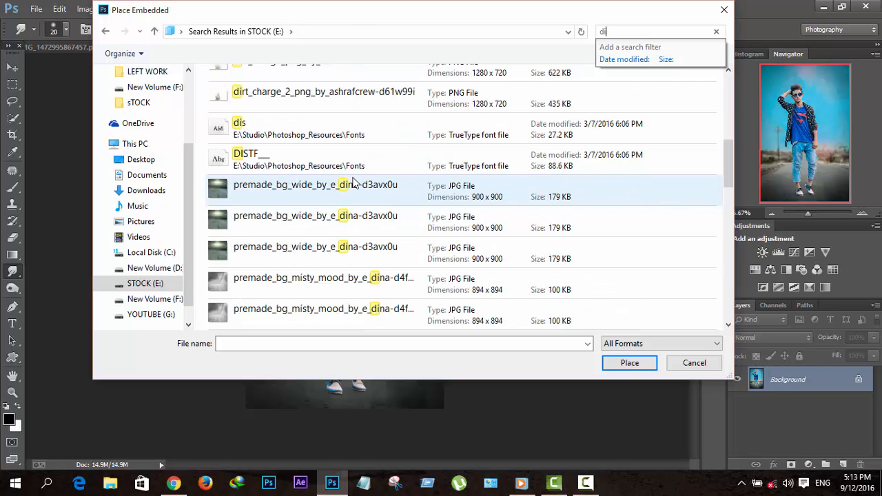
{"action": "scroll", "coordinate": [354, 182], "scroll_direction": "down", "scroll_amount": 6}
{"action": "left_click", "coordinate": [331, 252]}
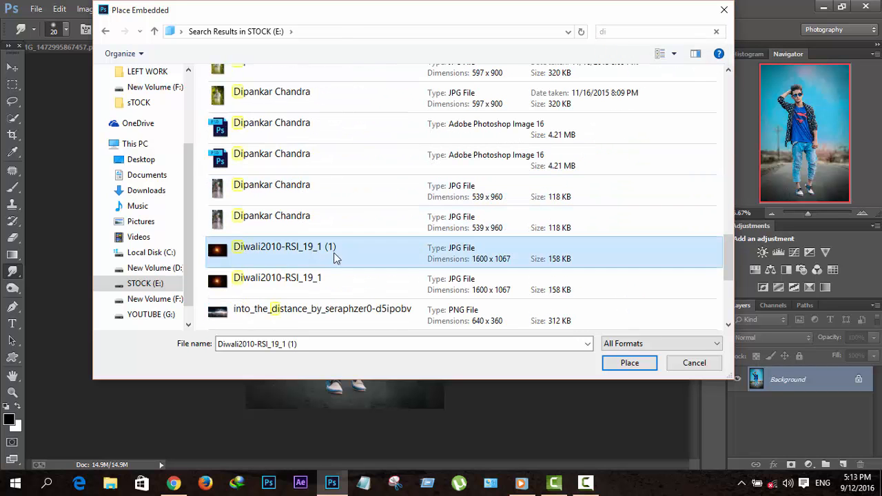
{"action": "left_click", "coordinate": [620, 364]}
{"action": "left_click_drag", "start_coordinate": [431, 315], "coordinate": [455, 354]}
{"action": "right_click", "coordinate": [383, 250]}
{"action": "left_click", "coordinate": [482, 259]}
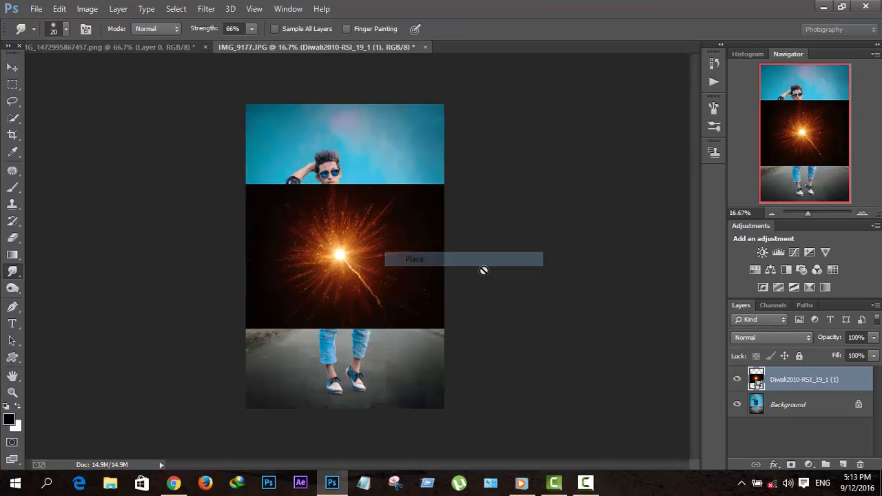
Set the spark layer's blending mode to Screen and apply a Gaussian Blur with a radius of 45.6 pixels to it
{"action": "left_click", "coordinate": [791, 336]}
{"action": "left_click", "coordinate": [746, 111]}
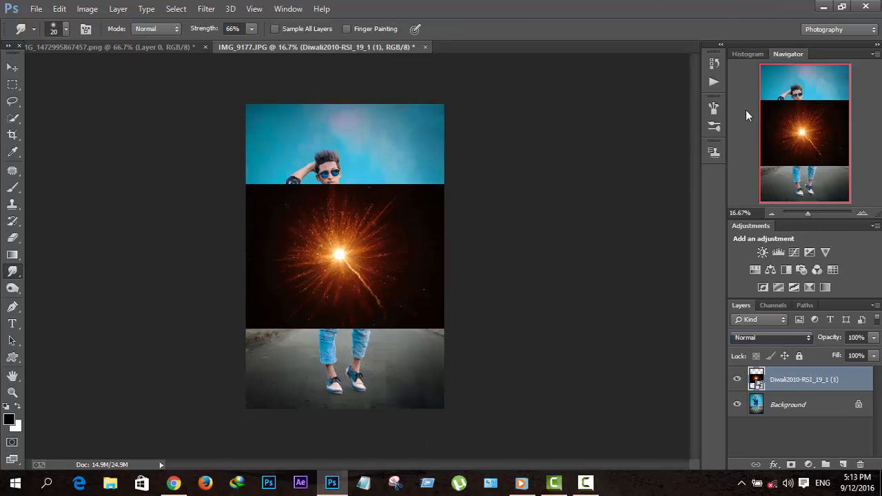
{"action": "left_click", "coordinate": [206, 9]}
{"action": "mouse_move", "coordinate": [289, 163]}
{"action": "left_click", "coordinate": [394, 255]}
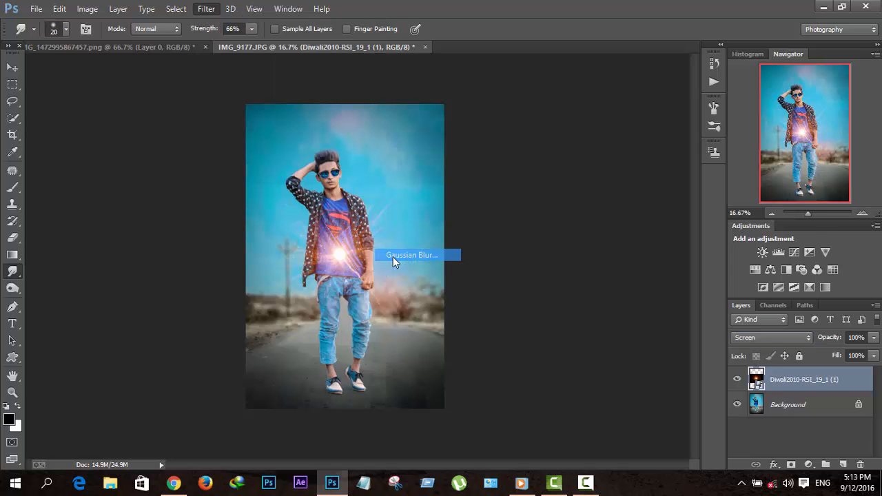
{"action": "left_click_drag", "start_coordinate": [679, 287], "coordinate": [674, 282]}
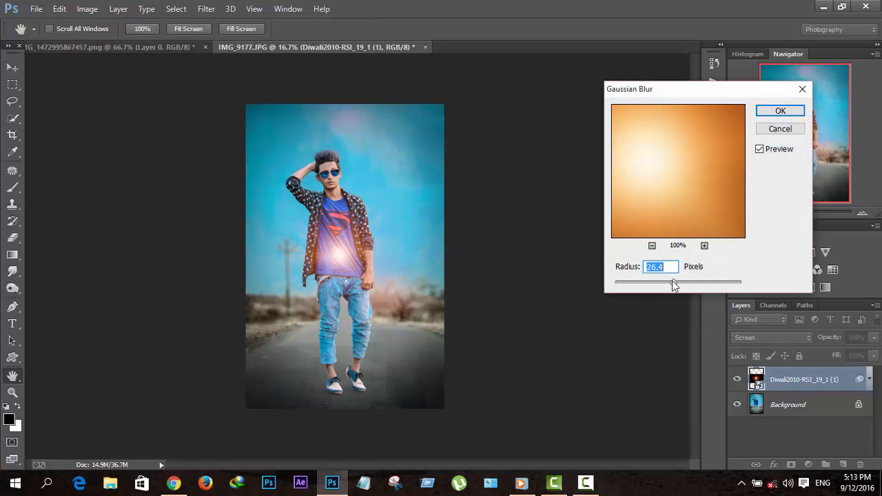
{"action": "left_click", "coordinate": [775, 112]}
Move the blurred spark glow into the sky beside the man's raised arm and shoulder, and lower its layer opacity to 71%
{"action": "left_click", "coordinate": [12, 68]}
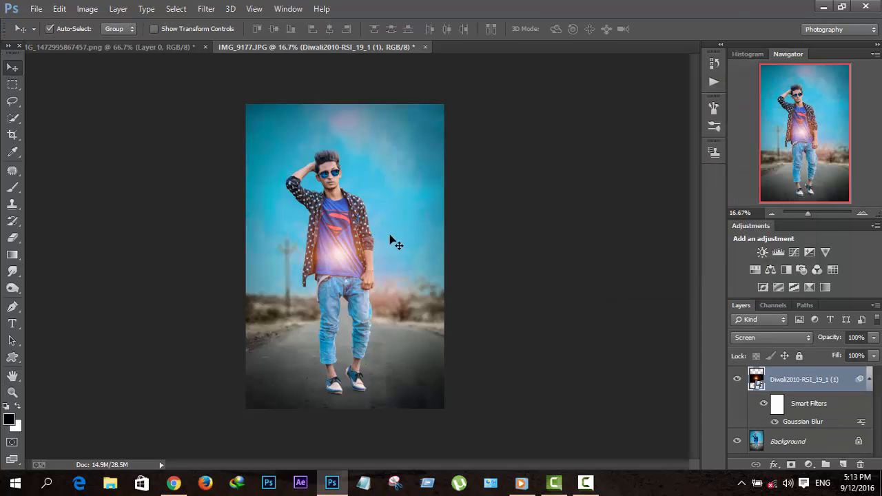
{"action": "mouse_move", "coordinate": [390, 240]}
{"action": "left_mouse_down"}
{"action": "mouse_move", "coordinate": [408, 166]}
{"action": "mouse_move", "coordinate": [356, 183]}
{"action": "mouse_move", "coordinate": [306, 131]}
{"action": "mouse_move", "coordinate": [377, 151]}
{"action": "mouse_move", "coordinate": [421, 197]}
{"action": "mouse_move", "coordinate": [390, 181]}
{"action": "mouse_move", "coordinate": [400, 168]}
{"action": "mouse_move", "coordinate": [338, 200]}
{"action": "mouse_move", "coordinate": [318, 193]}
{"action": "mouse_move", "coordinate": [335, 121]}
{"action": "mouse_move", "coordinate": [448, 224]}
{"action": "mouse_move", "coordinate": [430, 280]}
{"action": "mouse_move", "coordinate": [429, 267]}
{"action": "mouse_move", "coordinate": [409, 258]}
{"action": "mouse_move", "coordinate": [462, 245]}
{"action": "mouse_move", "coordinate": [410, 145]}
{"action": "mouse_move", "coordinate": [414, 166]}
{"action": "mouse_move", "coordinate": [365, 183]}
{"action": "mouse_move", "coordinate": [404, 210]}
{"action": "left_mouse_up"}
{"action": "left_click_drag", "start_coordinate": [463, 183], "coordinate": [386, 202]}
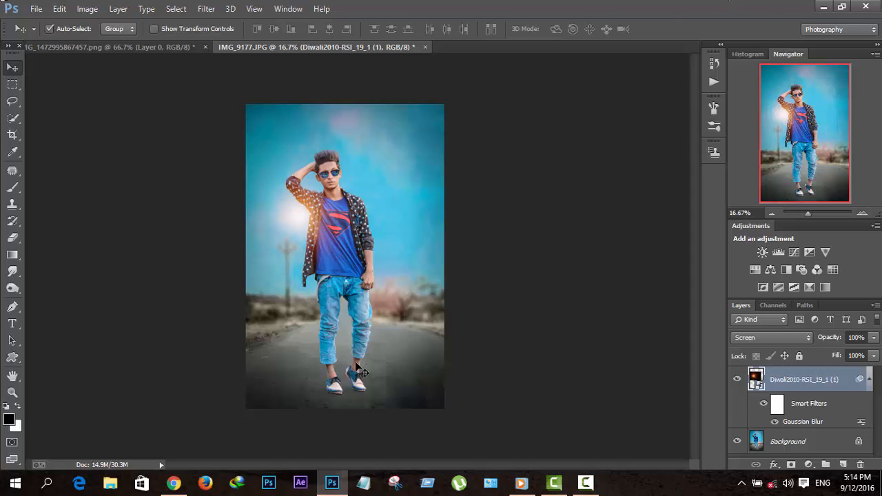
{"action": "left_click_drag", "start_coordinate": [313, 215], "coordinate": [313, 209]}
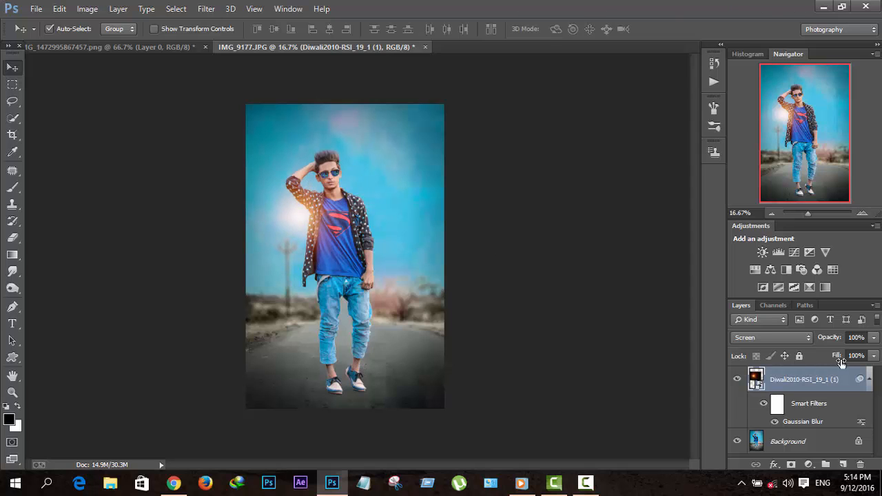
{"action": "left_click", "coordinate": [873, 338]}
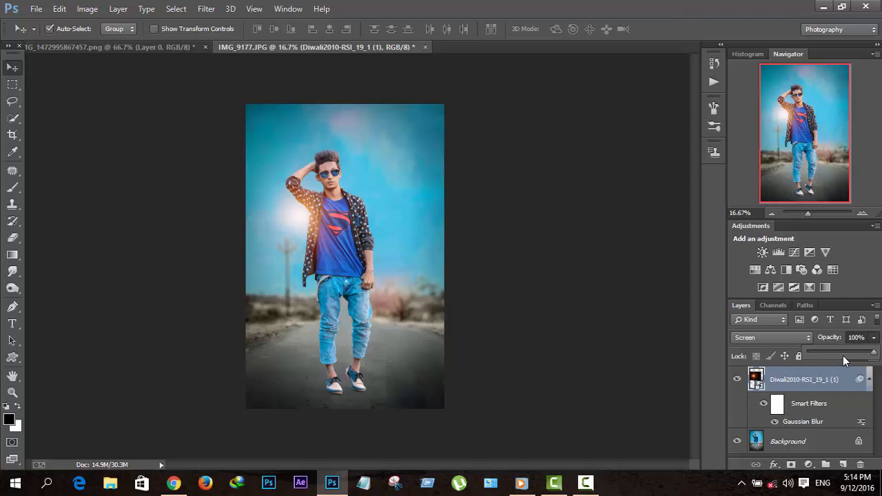
{"action": "mouse_move", "coordinate": [844, 355]}
{"action": "left_mouse_down"}
{"action": "mouse_move", "coordinate": [841, 347]}
{"action": "mouse_move", "coordinate": [855, 352]}
{"action": "left_mouse_up"}
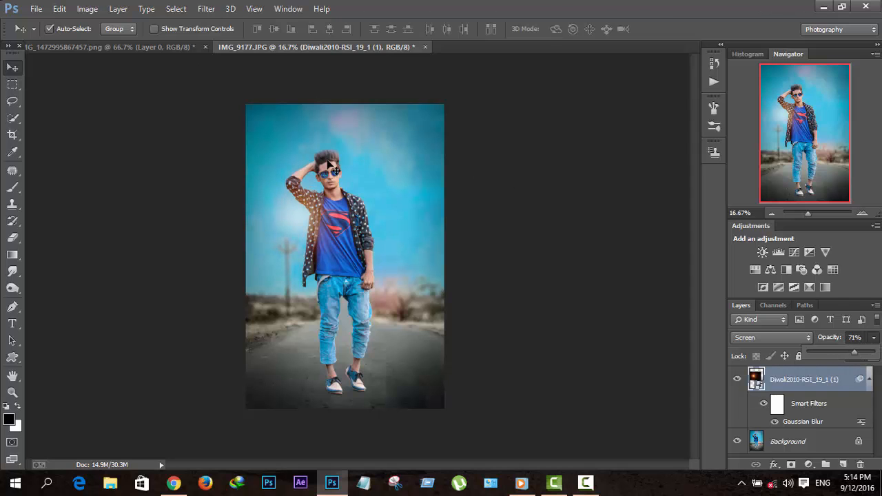
Place the birds_png_by_razielmb_stock-d5nb99t image from the Stock folder as an embedded layer, enlarged, over the area beside the man's legs
{"action": "left_click", "coordinate": [36, 9]}
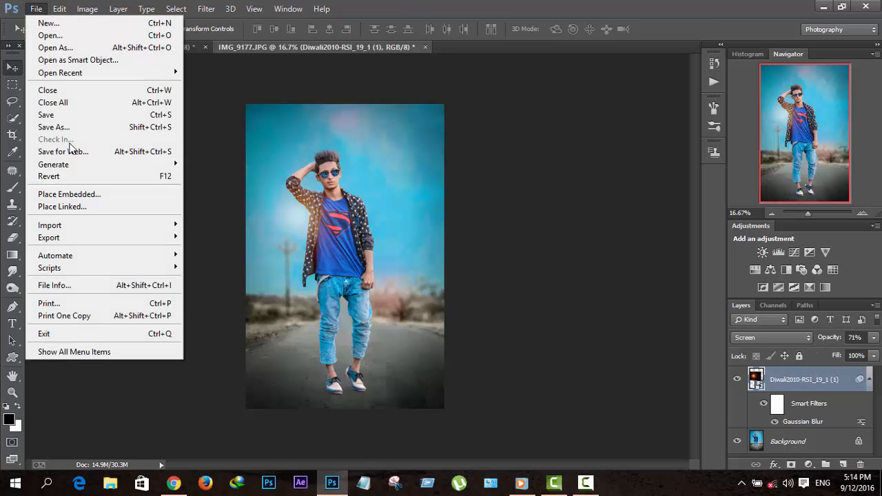
{"action": "left_click", "coordinate": [83, 194]}
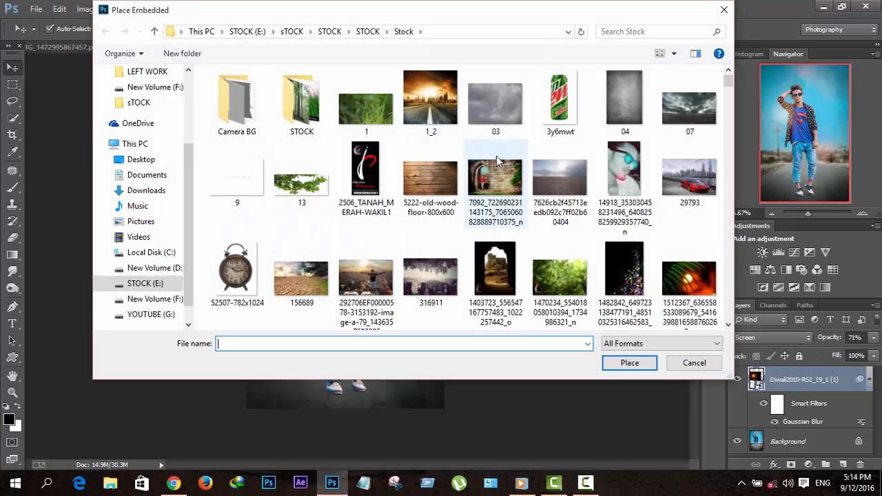
{"action": "scroll", "coordinate": [497, 161], "scroll_direction": "down", "scroll_amount": 8}
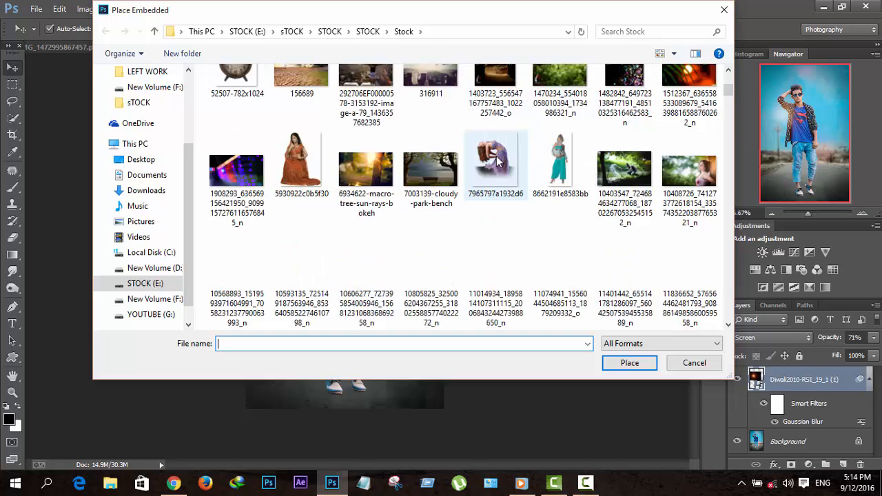
{"action": "scroll", "coordinate": [498, 162], "scroll_direction": "down", "scroll_amount": 4}
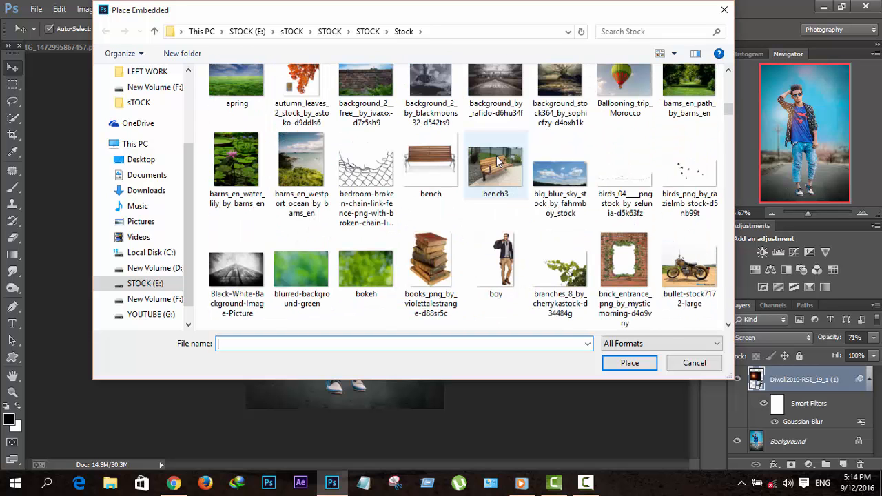
{"action": "left_click", "coordinate": [690, 172]}
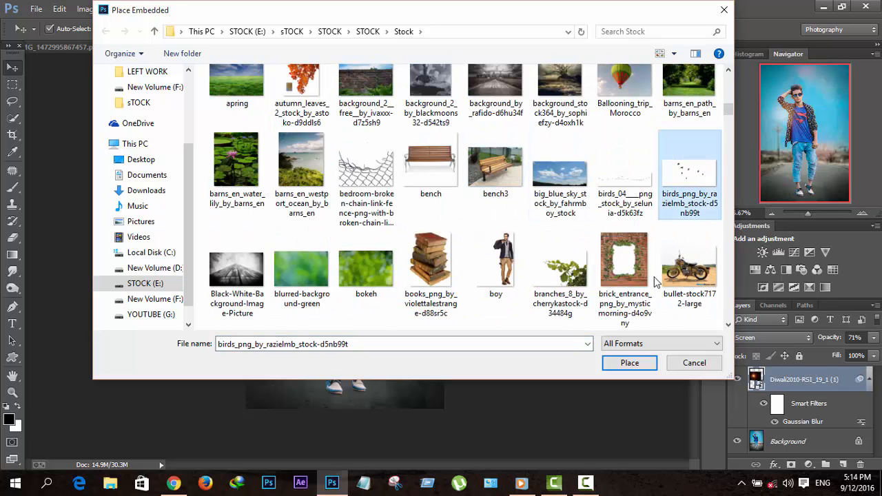
{"action": "left_click", "coordinate": [630, 363]}
{"action": "left_click_drag", "start_coordinate": [367, 269], "coordinate": [457, 331]}
{"action": "right_click", "coordinate": [420, 314]}
{"action": "left_click", "coordinate": [450, 113]}
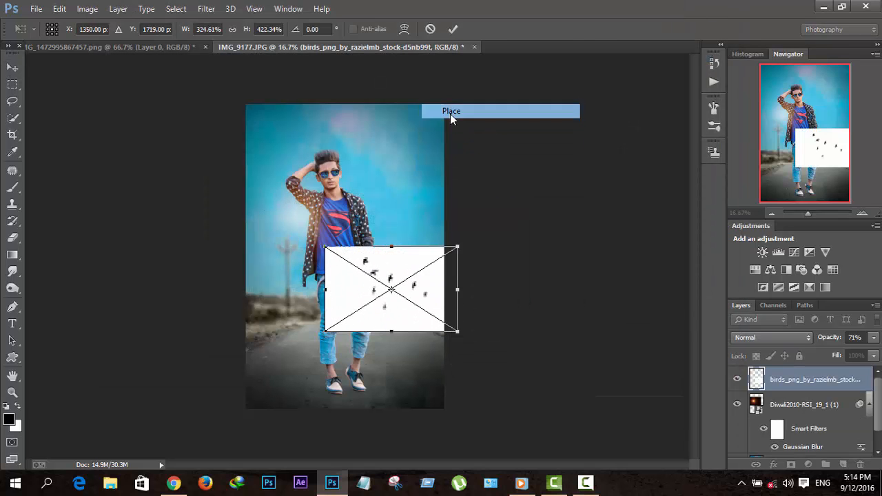
Set the birds layer's blending mode to Multiply and move the birds into the upper right sky beside the man's head
{"action": "left_click", "coordinate": [797, 337]}
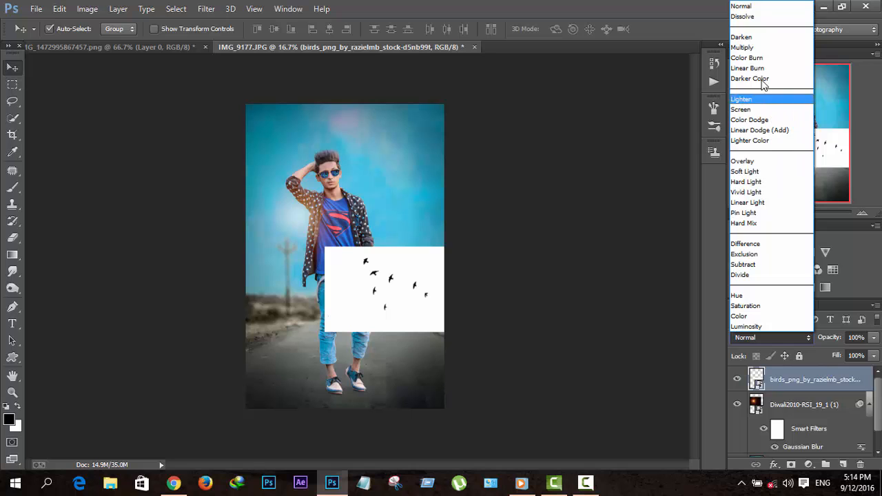
{"action": "left_click", "coordinate": [752, 48]}
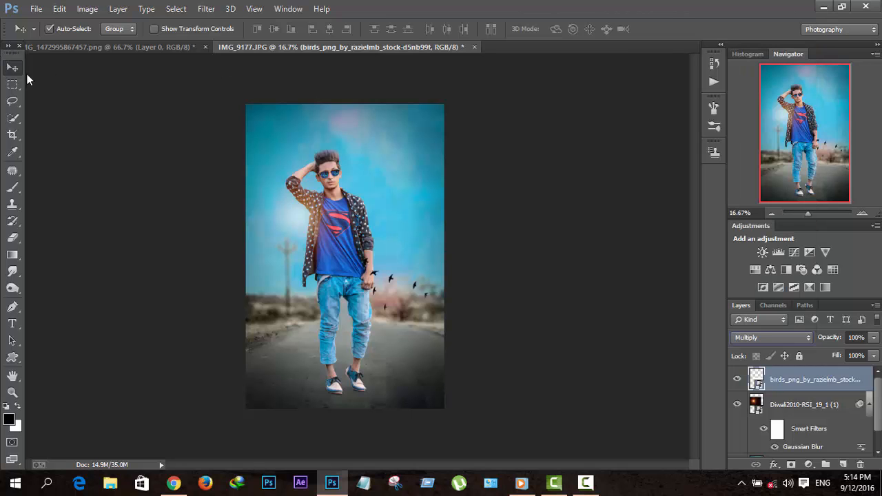
{"action": "left_click_drag", "start_coordinate": [375, 286], "coordinate": [391, 148]}
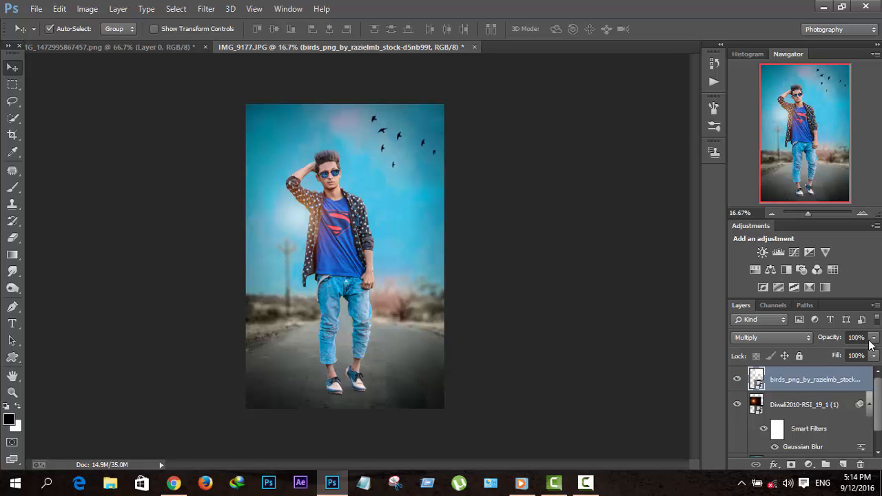
{"action": "left_click", "coordinate": [206, 8]}
{"action": "mouse_move", "coordinate": [251, 166]}
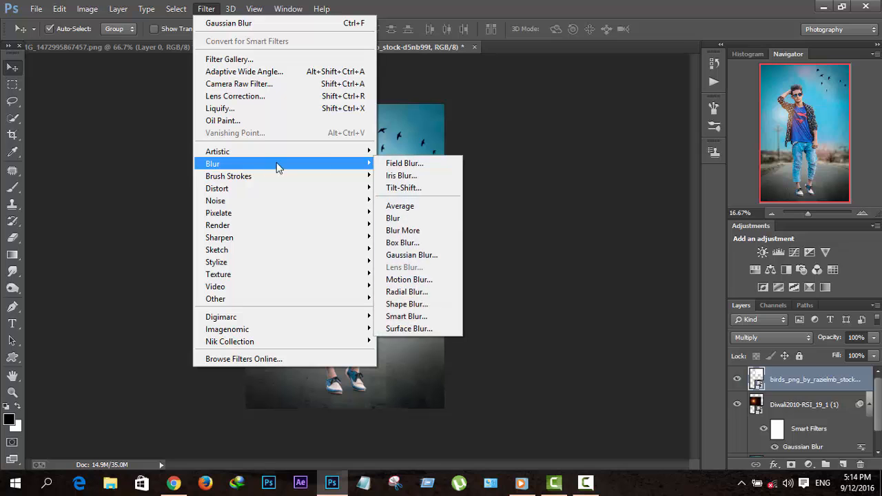
{"action": "left_click", "coordinate": [411, 255]}
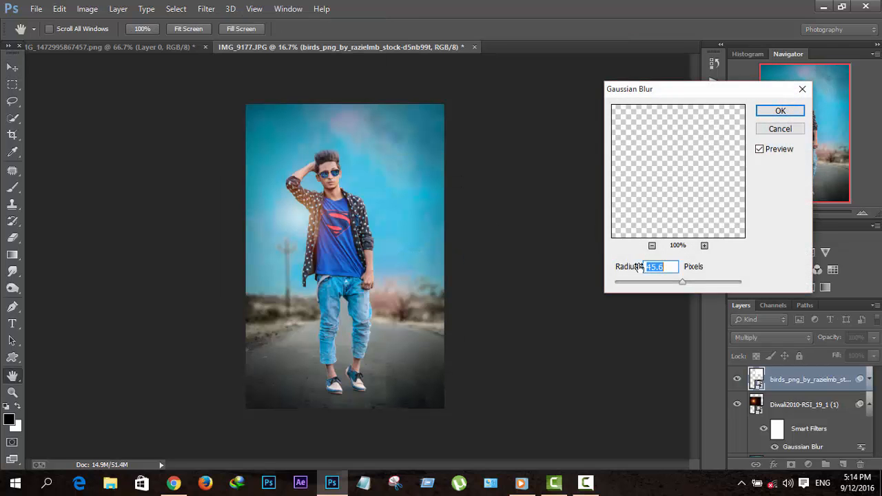
{"action": "left_click_drag", "start_coordinate": [632, 283], "coordinate": [642, 283]}
{"action": "left_click", "coordinate": [786, 132]}
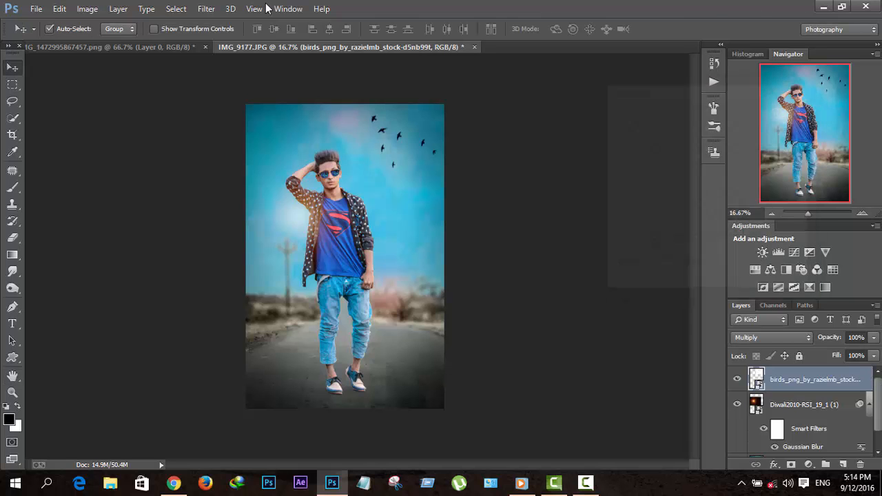
Apply a Motion Blur with a 0° angle and 32-pixel distance to the birds layer, and flatten the image
{"action": "left_click", "coordinate": [207, 8]}
{"action": "mouse_move", "coordinate": [308, 168]}
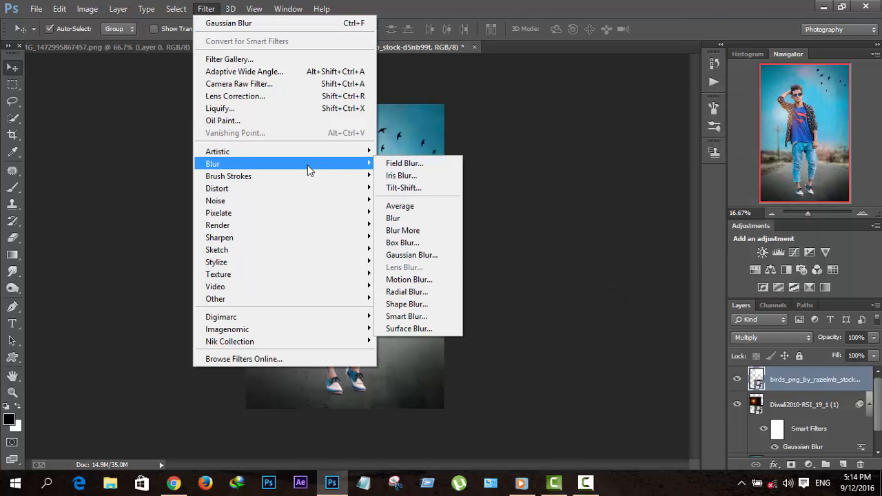
{"action": "left_click", "coordinate": [417, 281]}
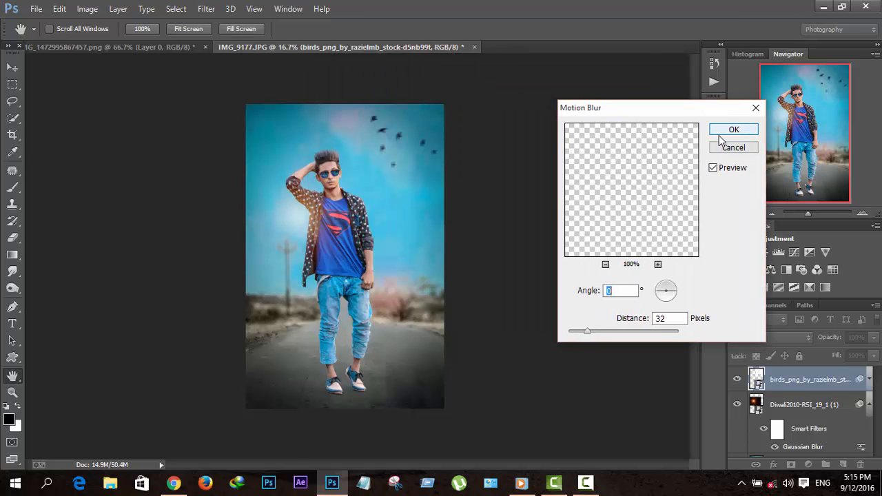
{"action": "left_click", "coordinate": [720, 137]}
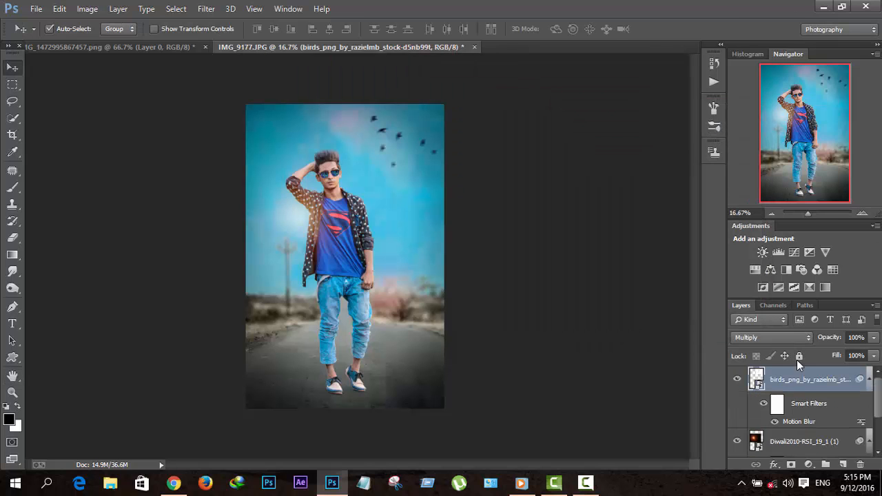
{"action": "right_click", "coordinate": [802, 379]}
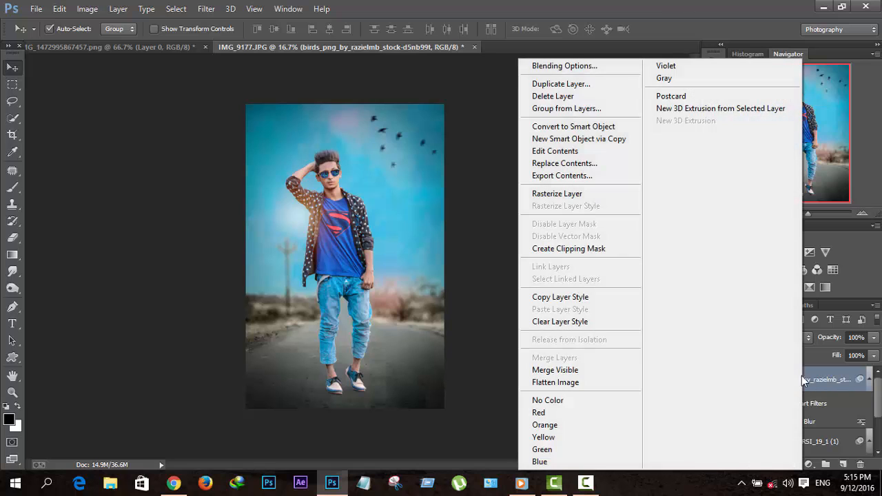
{"action": "left_click", "coordinate": [591, 385]}
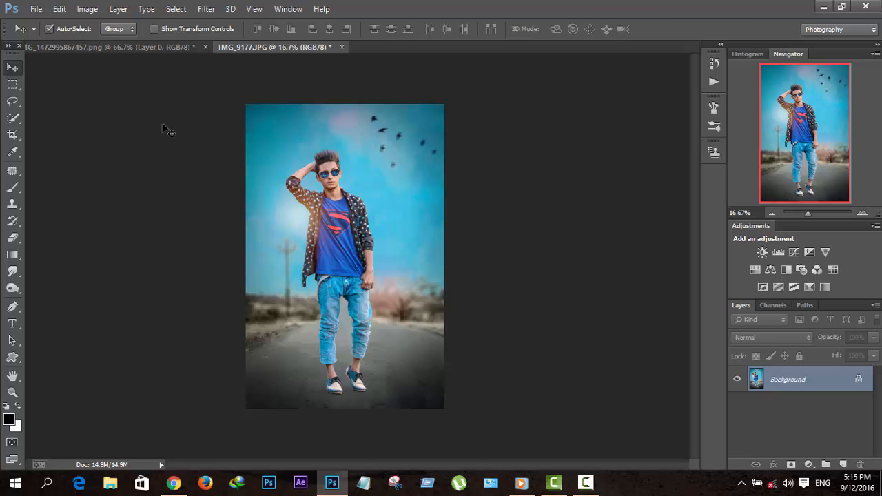
{"action": "left_click", "coordinate": [596, 487]}
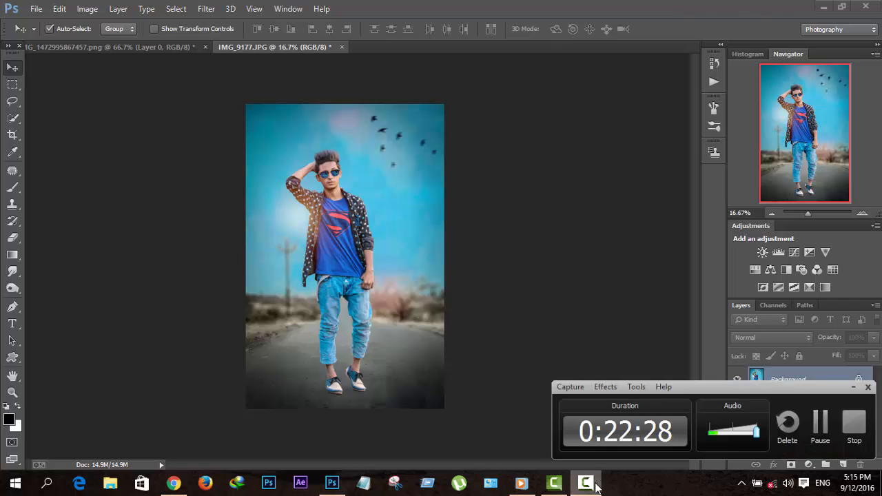